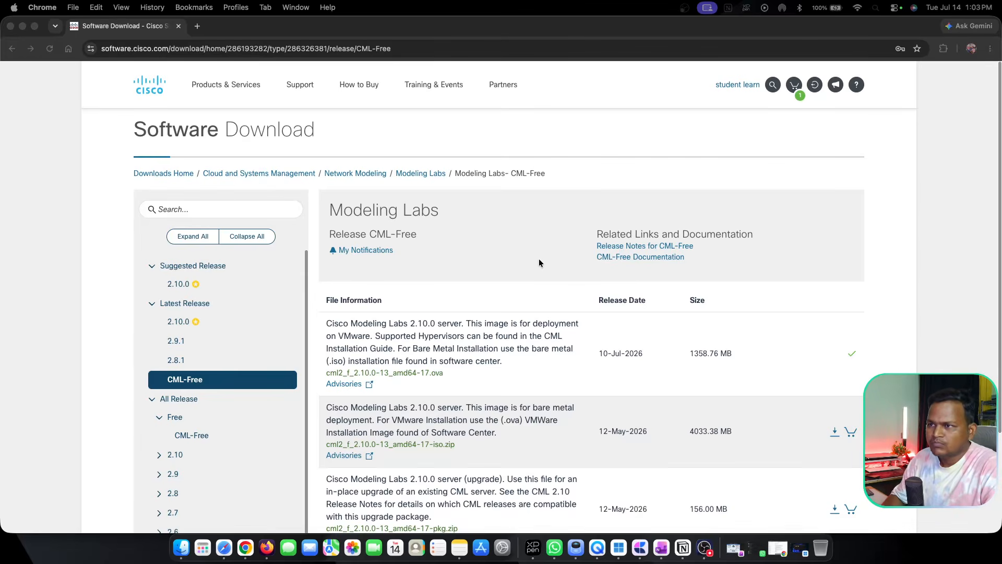
Switch to the Windows remote desktop session holding the downloaded Cisco CML files and launch VMware Workstation.
click(23, 26)
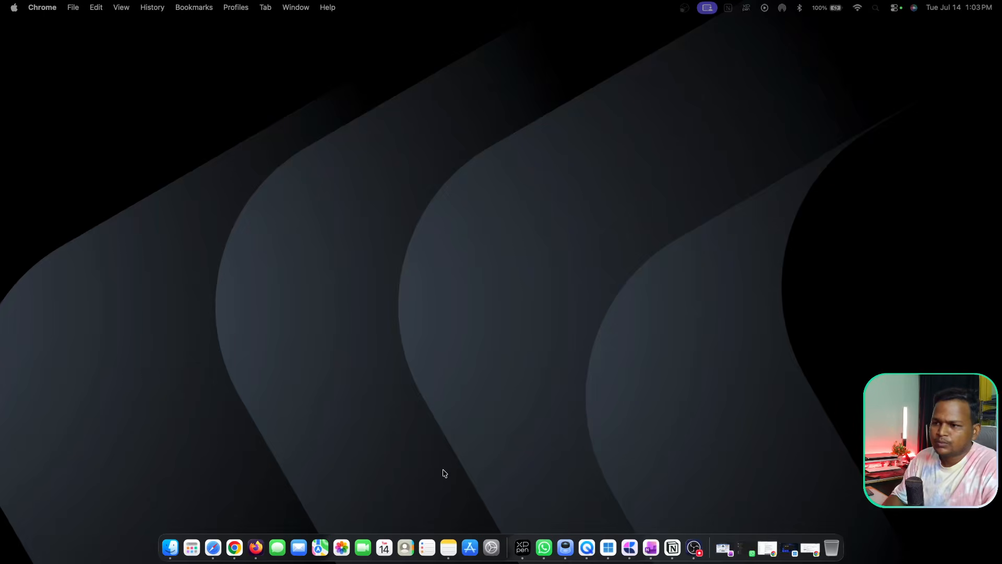
click(789, 544)
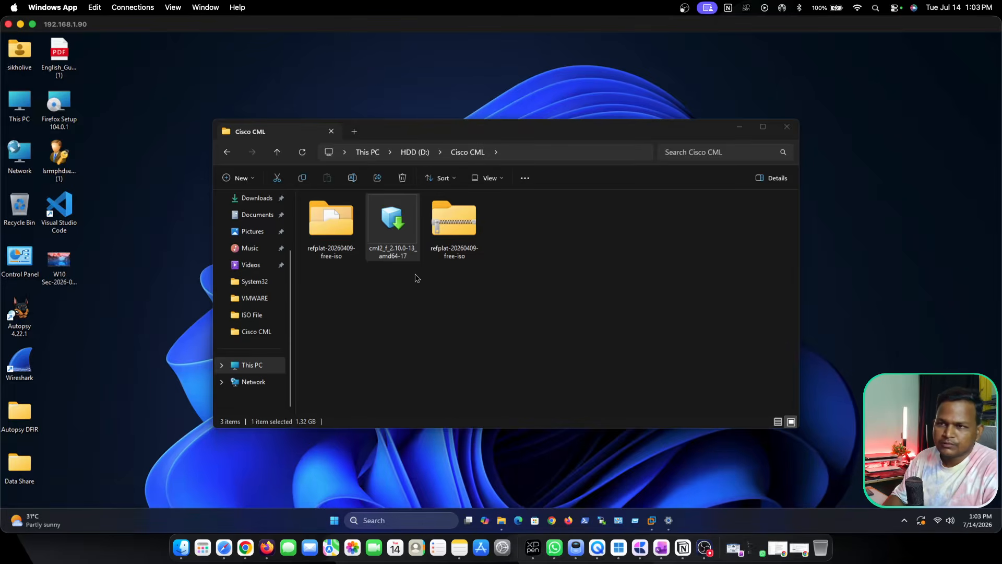
click(388, 225)
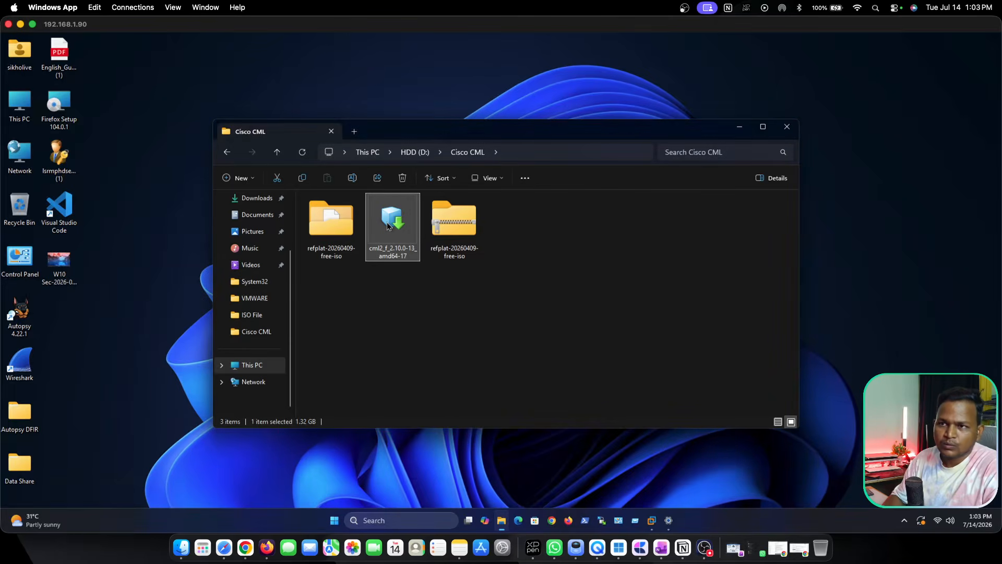
click(336, 226)
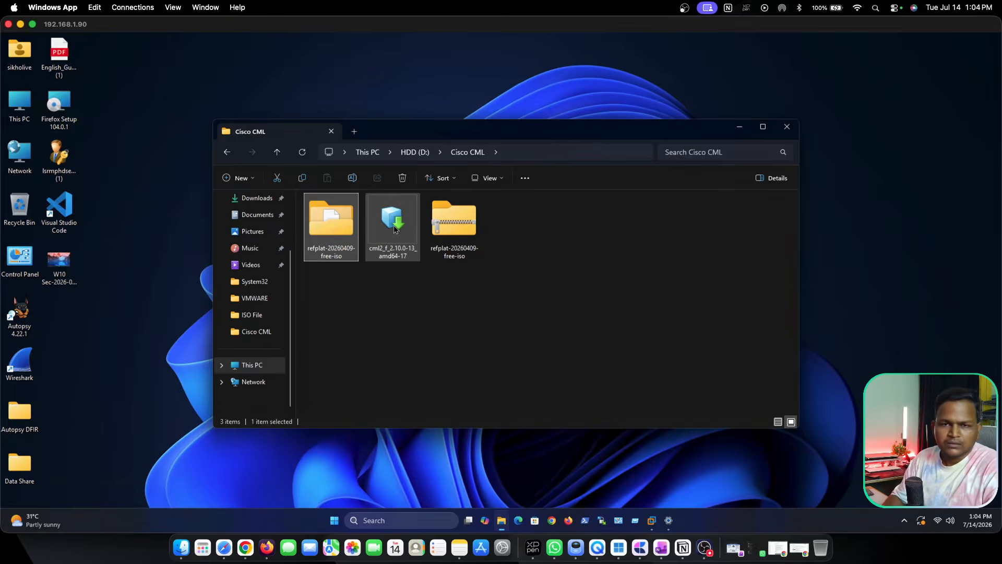
click(653, 522)
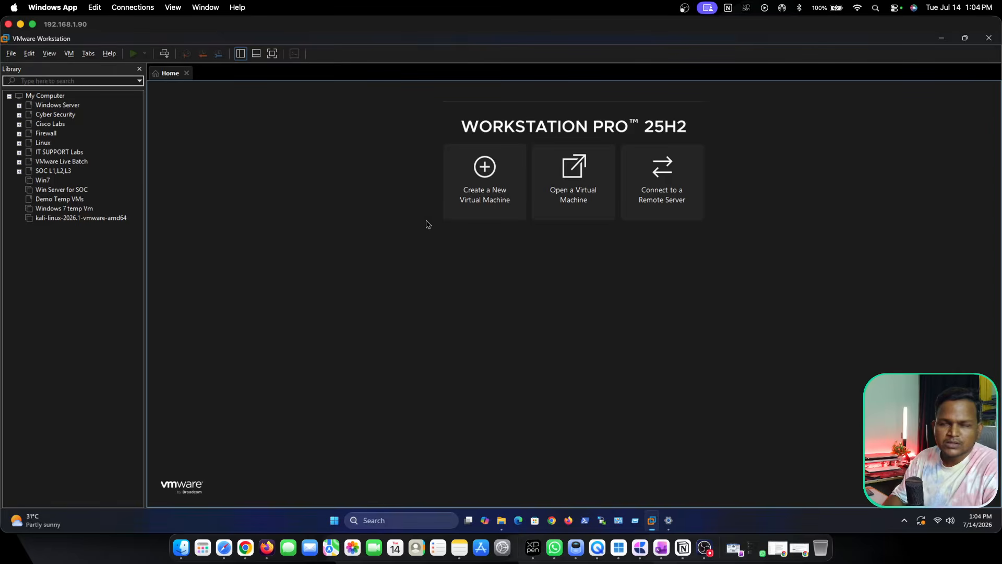
Open the VMs folder on the SERVERDATA (E:) drive in a second File Explorer tab.
click(501, 520)
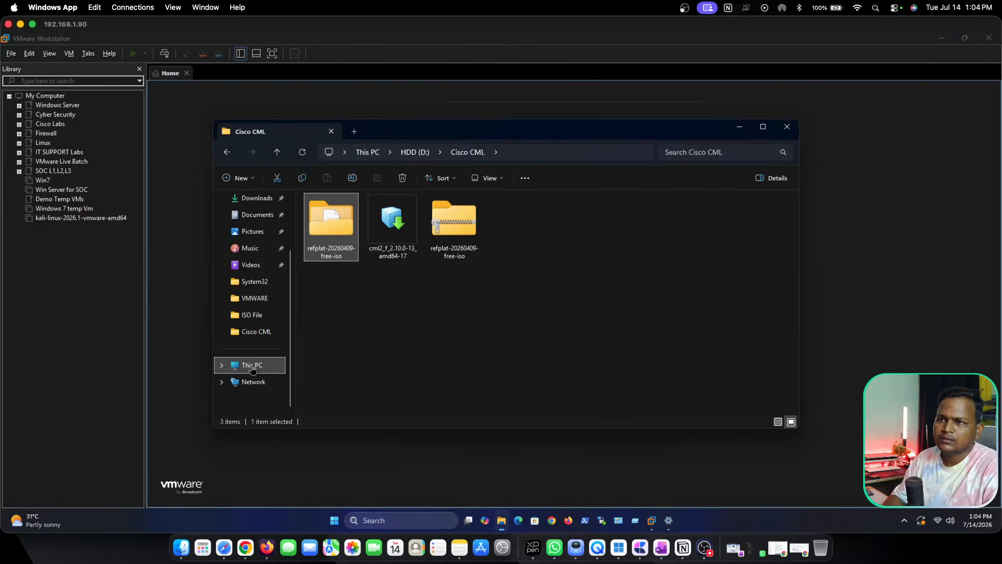
mouse_move(253, 368)
mouse_down()
mouse_move(329, 334)
mouse_move(258, 336)
mouse_move(252, 365)
mouse_up()
click(354, 131)
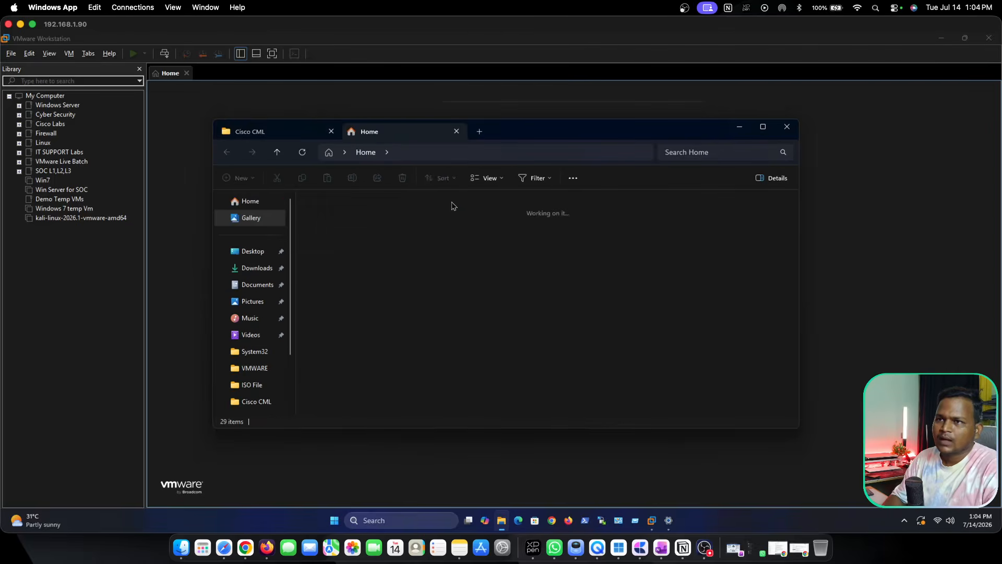
scroll(253, 391, down, 3)
click(252, 365)
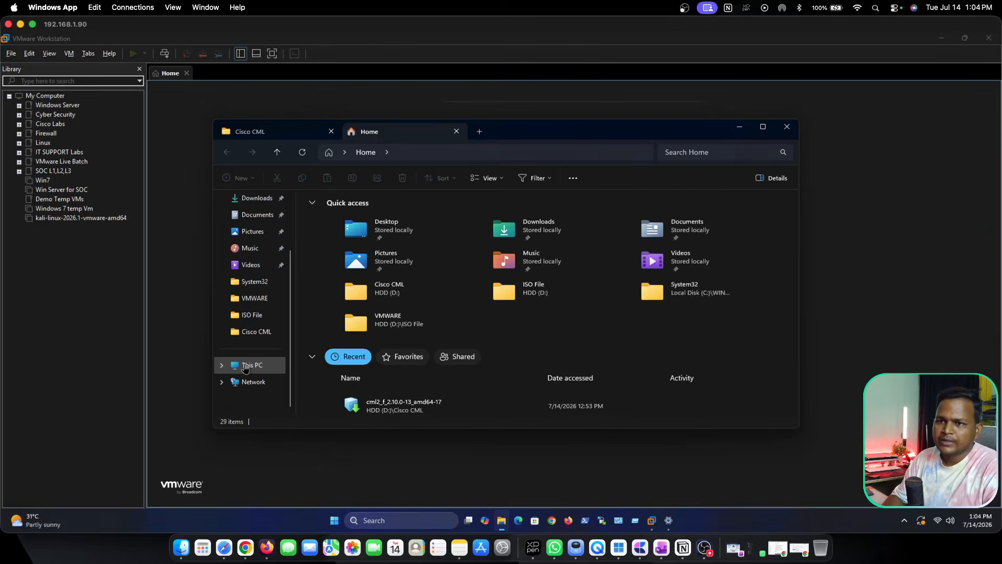
click(599, 222)
double_click(599, 222)
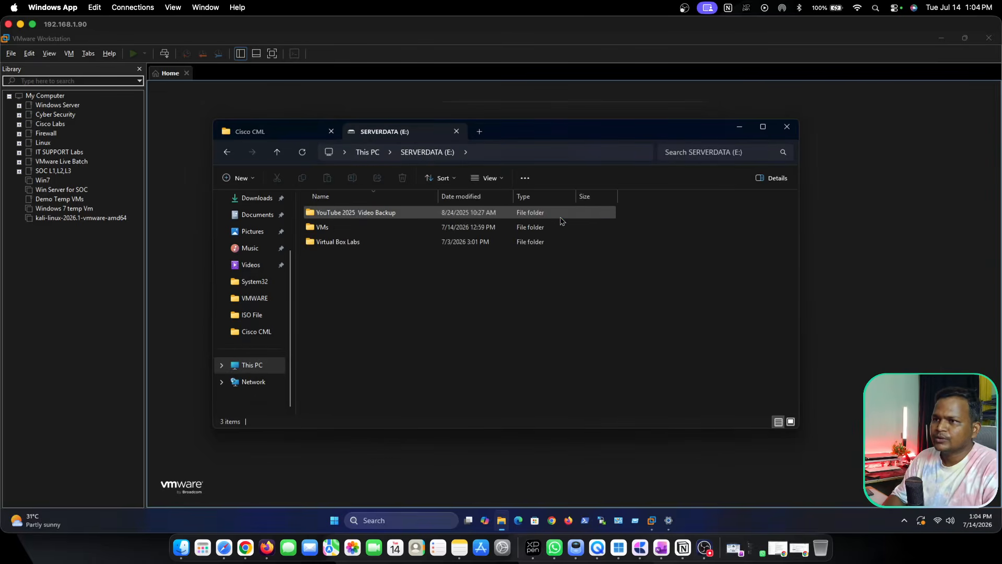
double_click(342, 226)
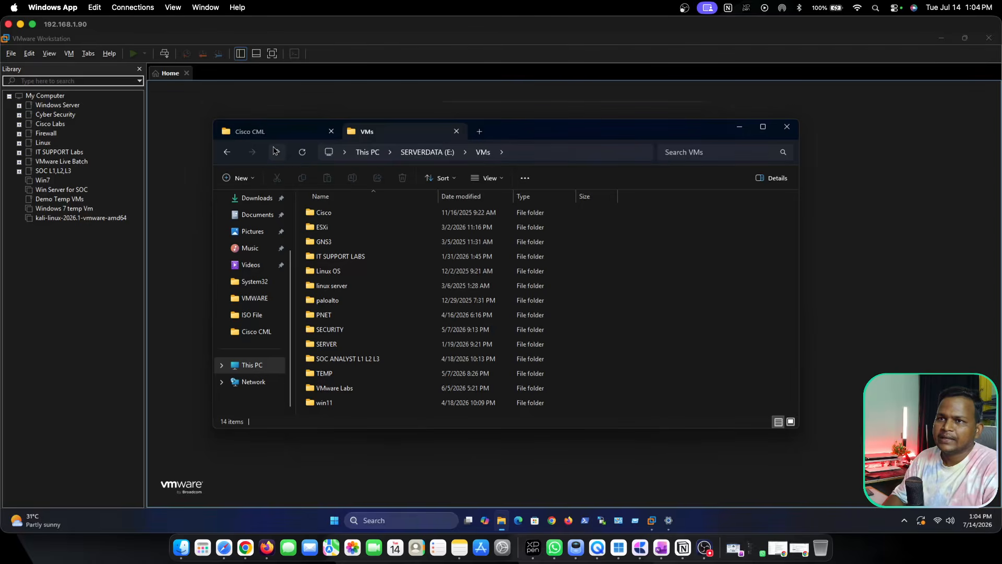
Create a new folder named CML 2026 inside the VMs folder.
click(241, 178)
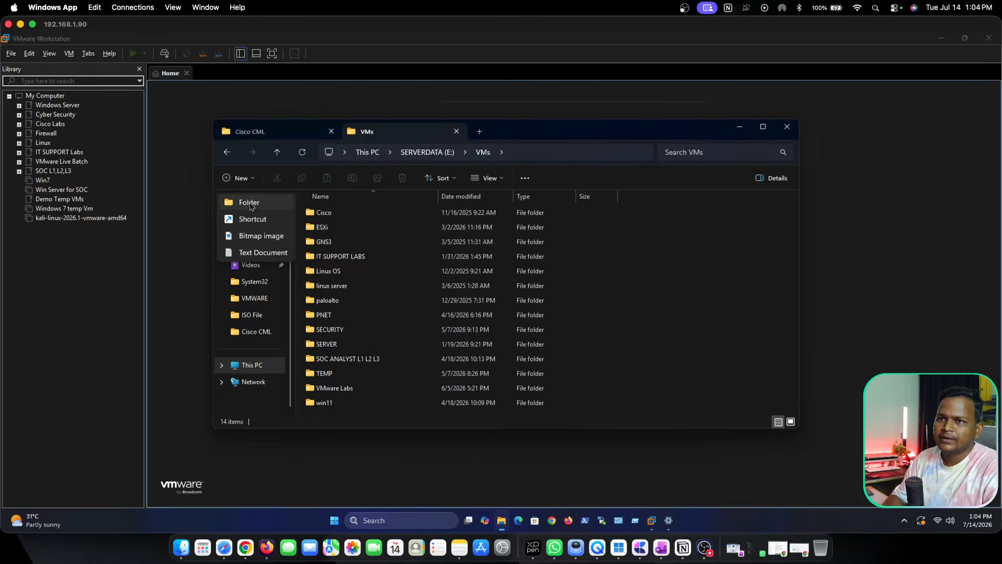
click(251, 202)
text(CM)
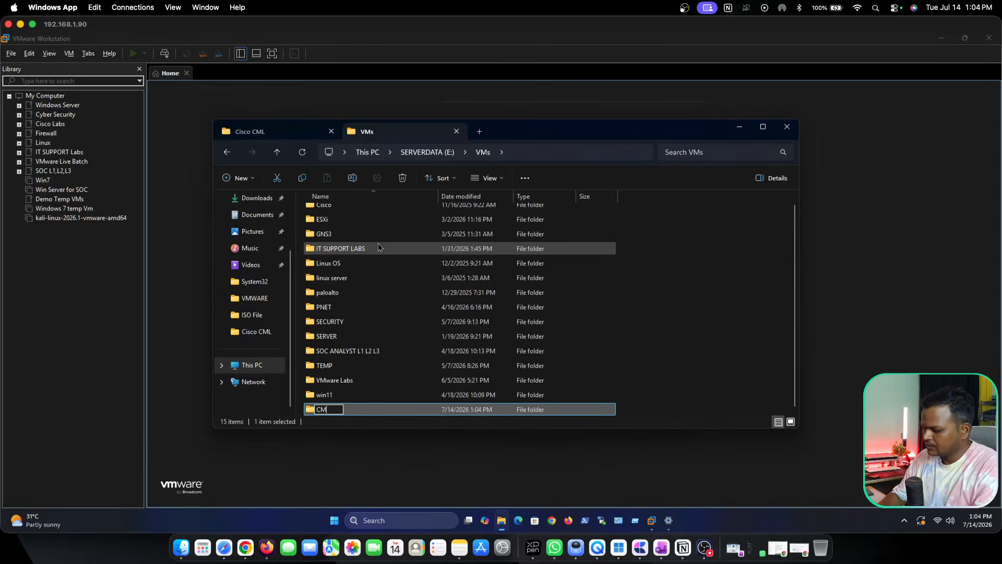
text(L 2026)
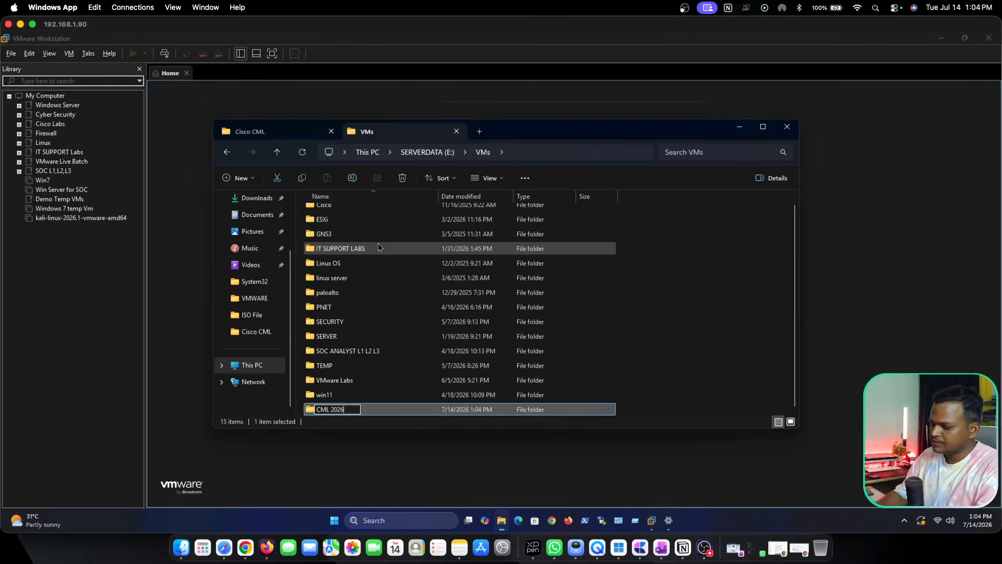
key(Return)
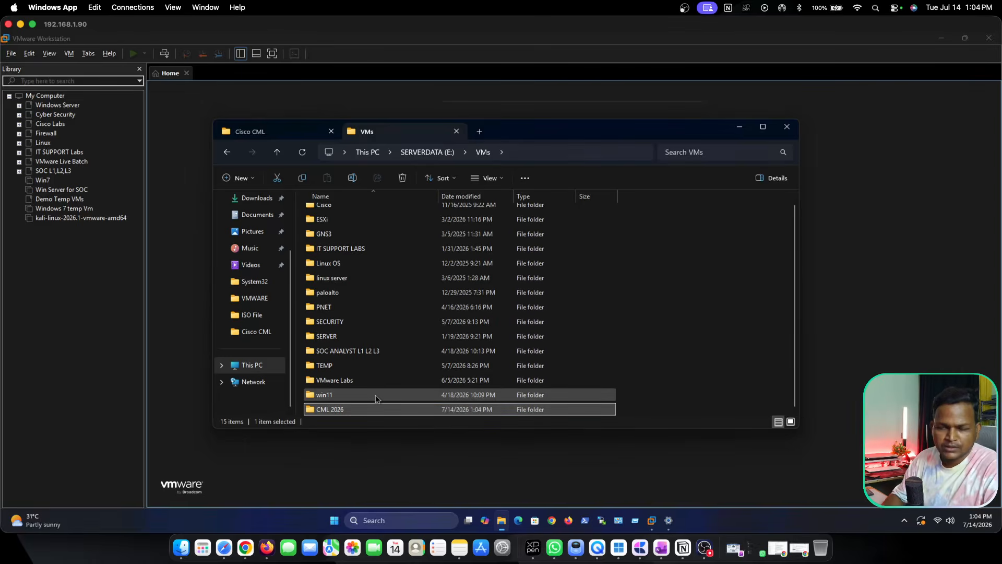
Copy the full path of the CML 2026 folder, and hide the Library sidebar in VMware Workstation.
double_click(337, 411)
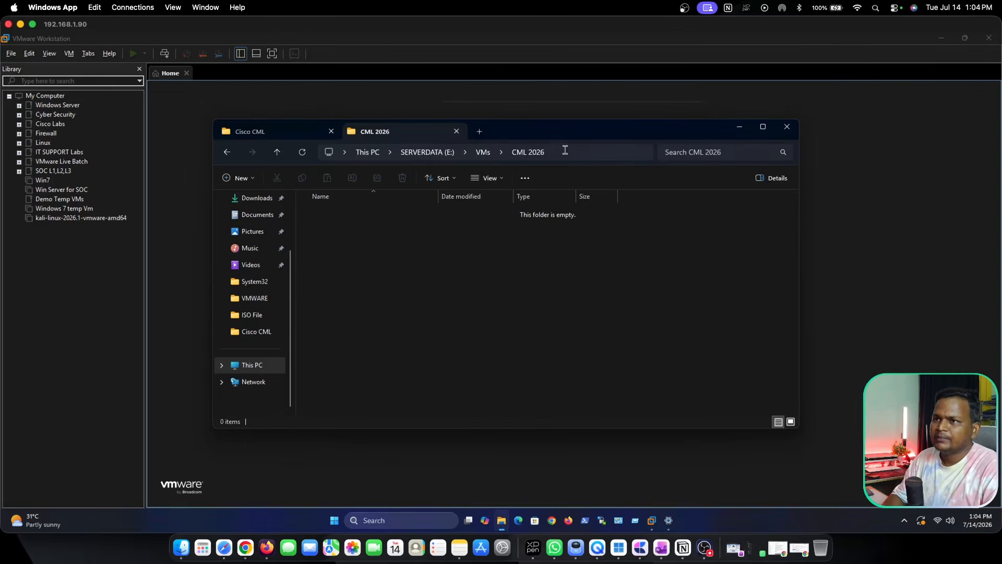
click(565, 149)
key(ctrl+c)
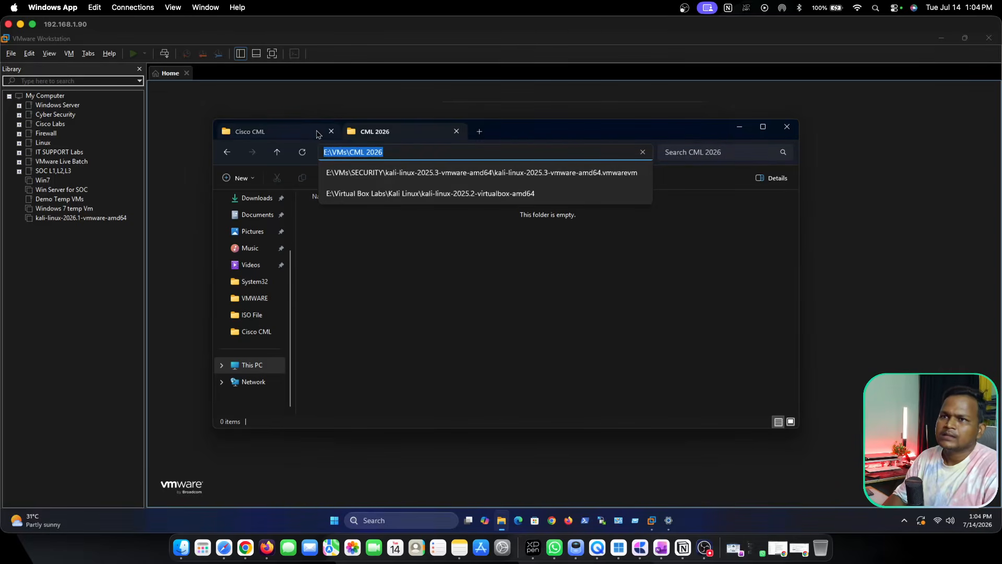
click(176, 143)
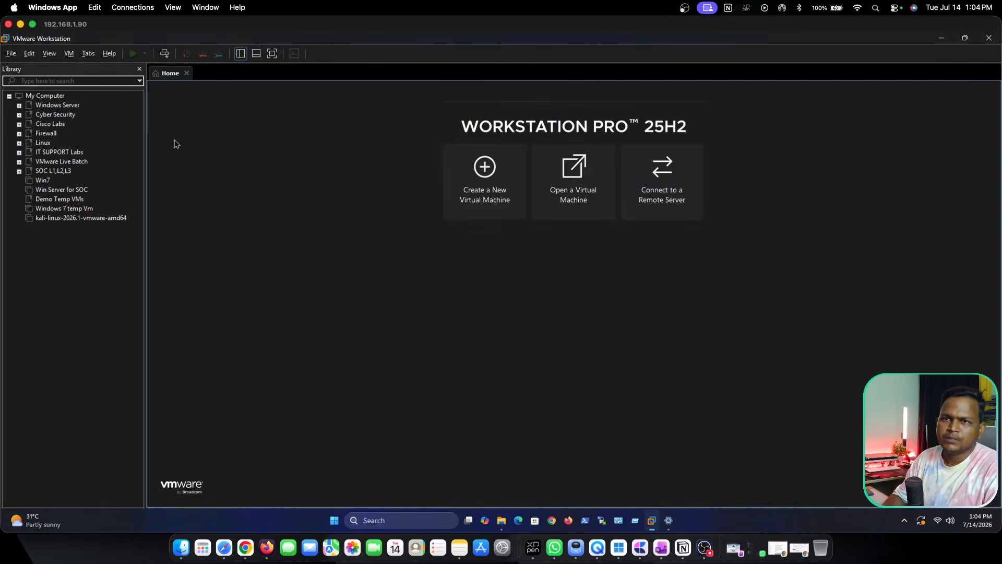
click(240, 54)
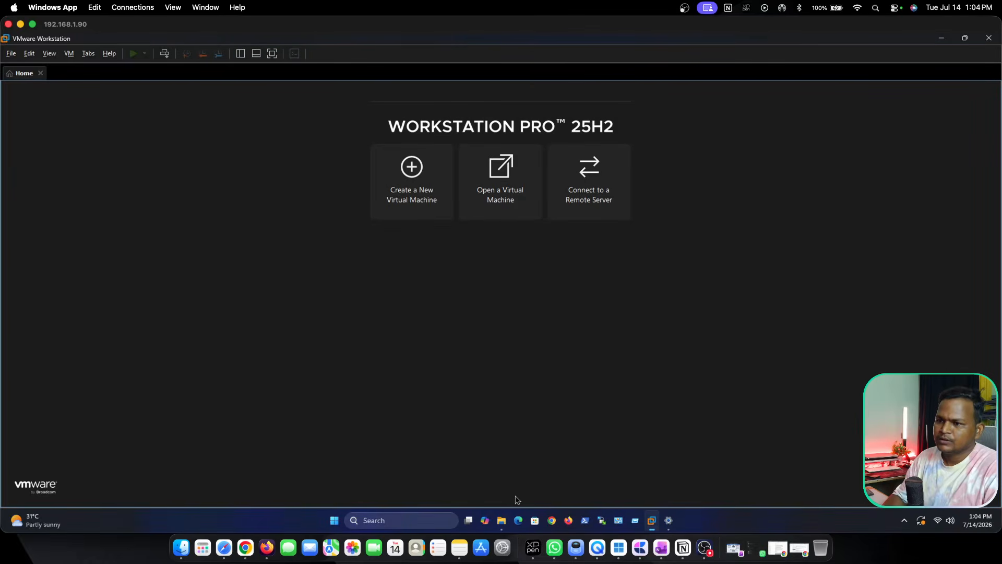
Start importing cml2_f_2.10.0-13_amd64-17 from the Cisco CML folder and name the new virtual machine CML-2026.
click(502, 521)
click(252, 131)
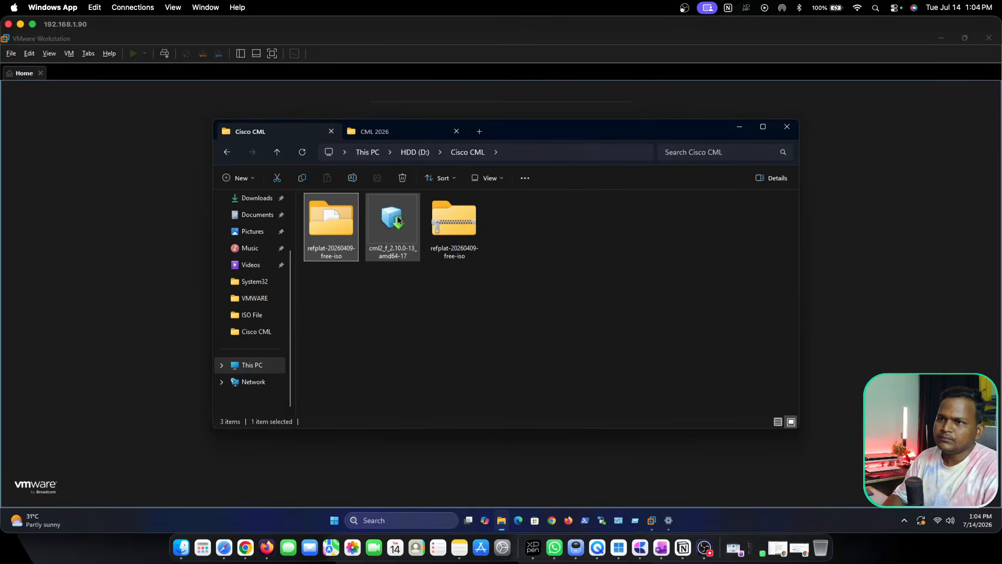
click(388, 224)
double_click(388, 224)
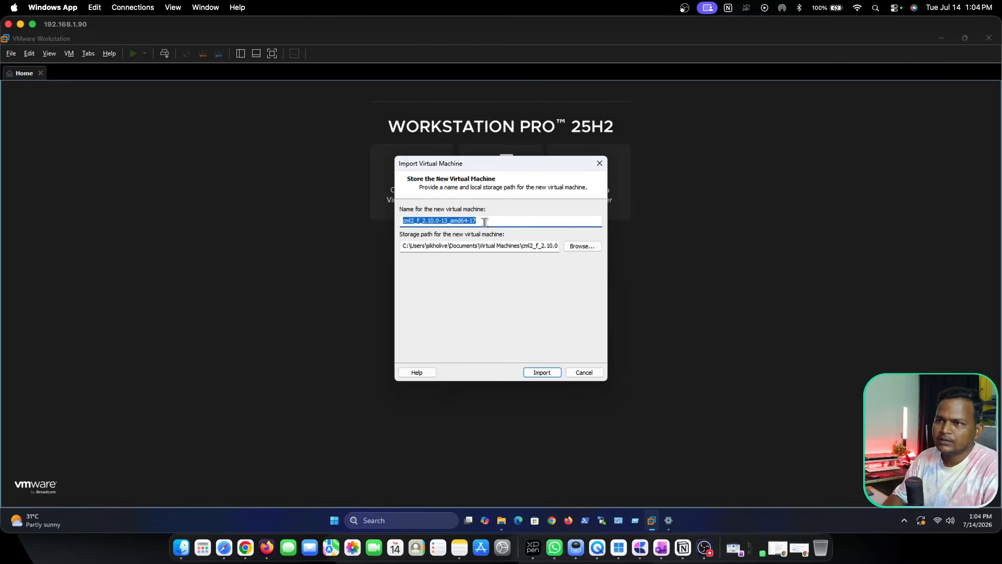
text(CM)
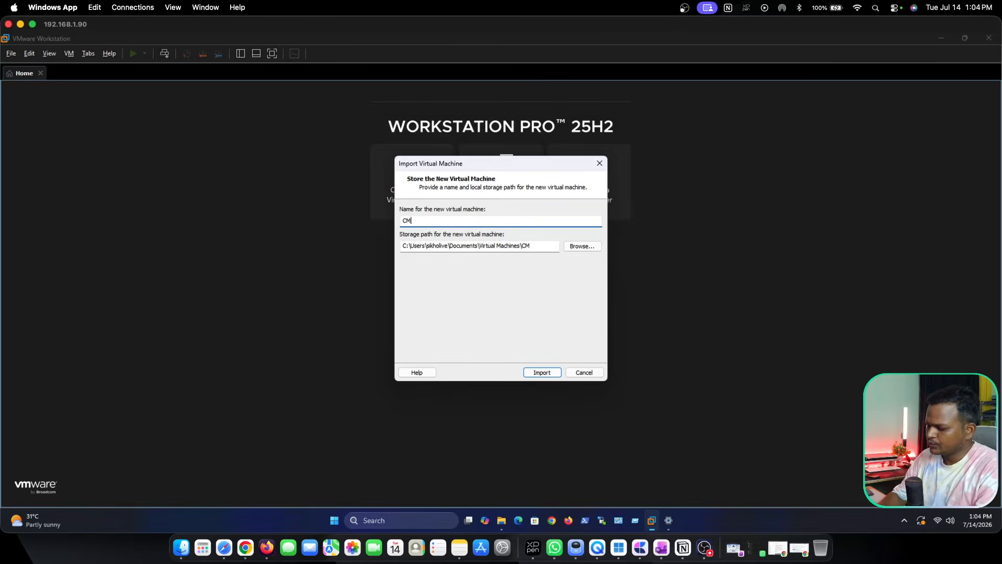
text(L-2026)
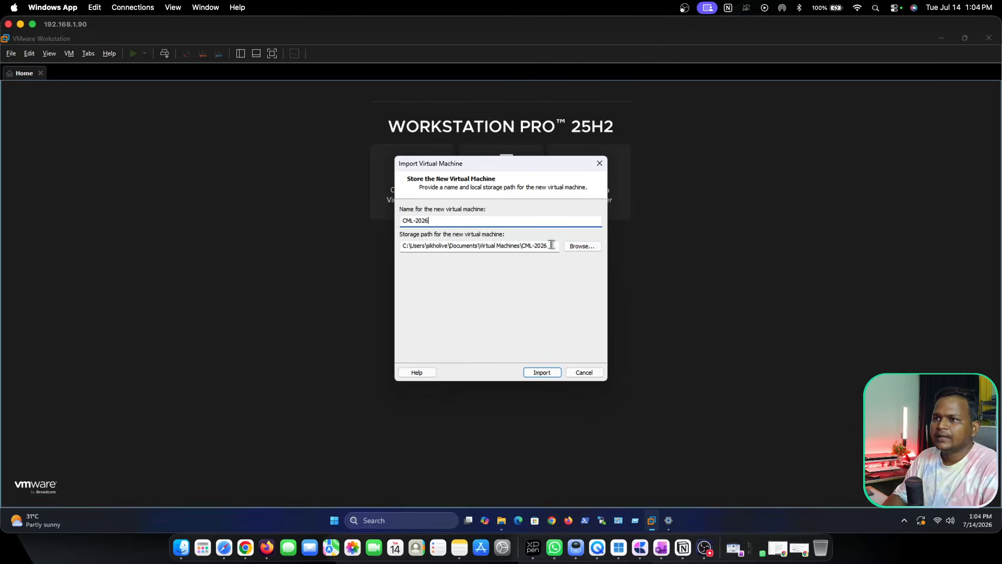
Set the virtual machine's storage path to E:\VMs\CML 2026 and run the import.
drag(552, 245, 382, 247)
key(ctrl+v)
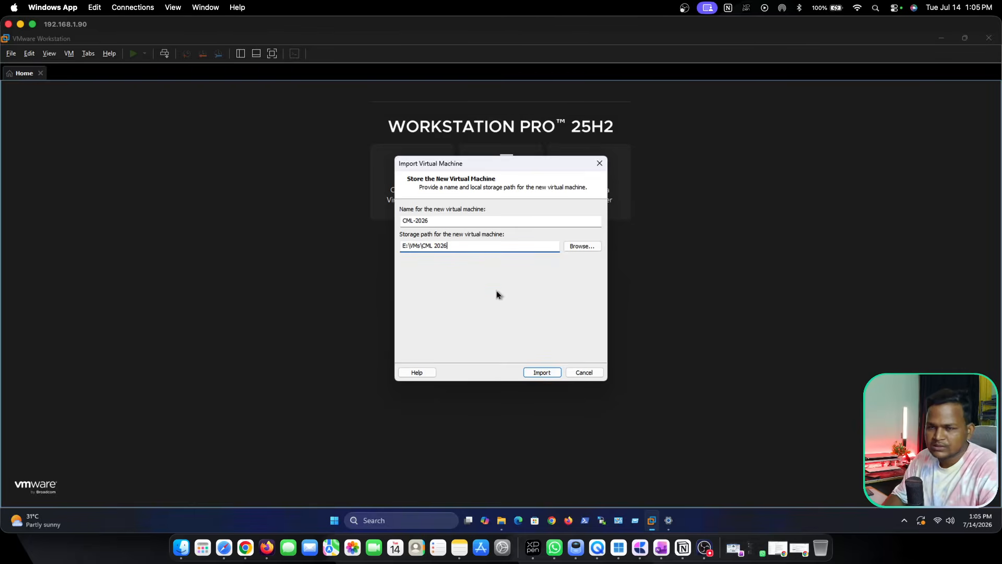
click(539, 375)
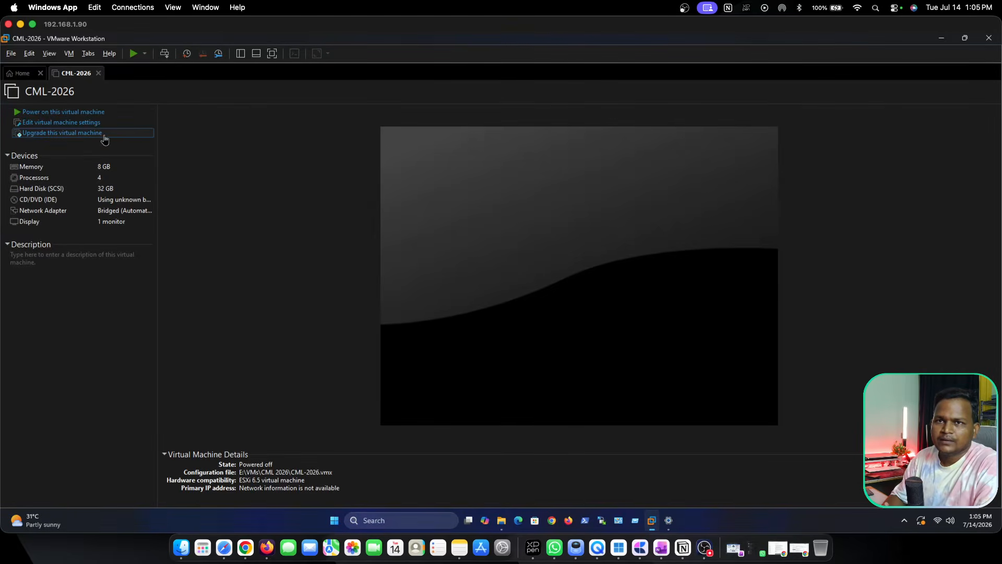
Set the CML-2026 virtual machine's memory to 16 GB (16384 MB) in its settings.
click(61, 124)
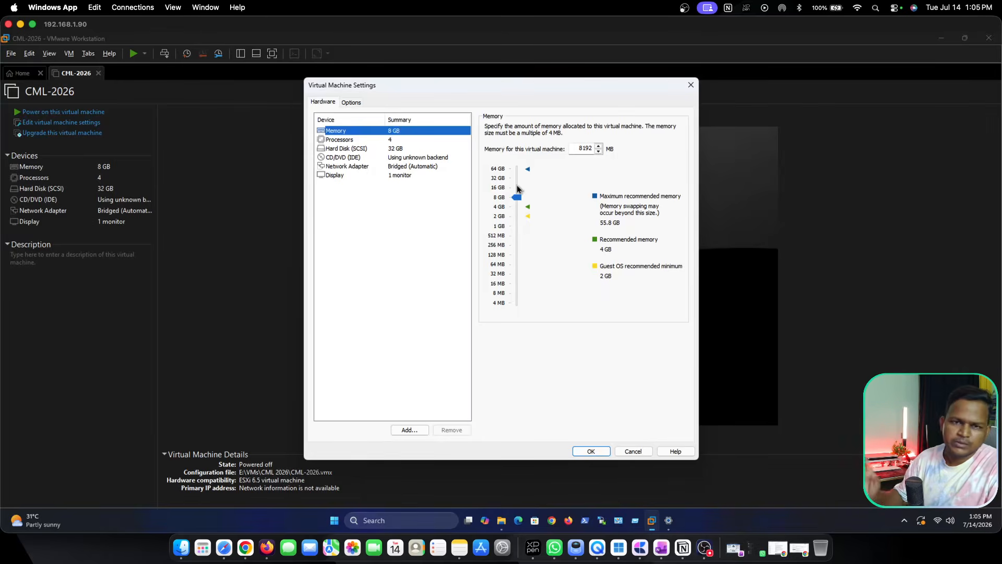
drag(517, 197, 516, 188)
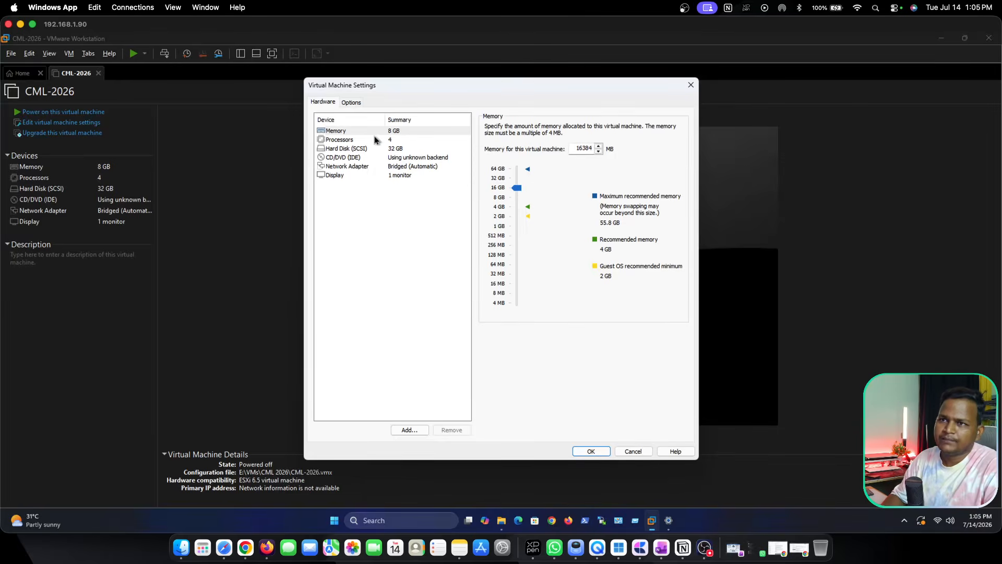
Review the virtual machine's processor settings and the available processor counts.
click(349, 142)
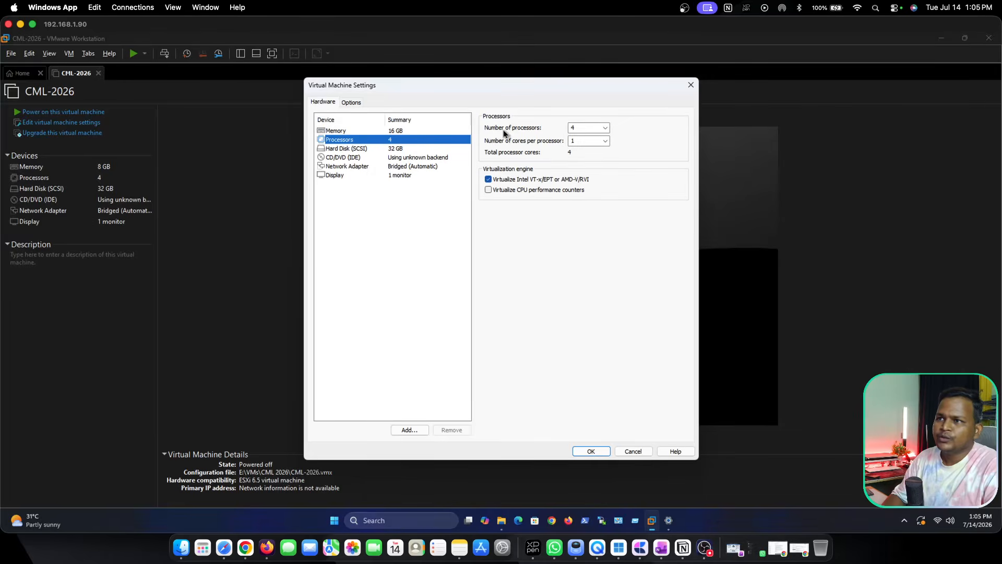
click(605, 129)
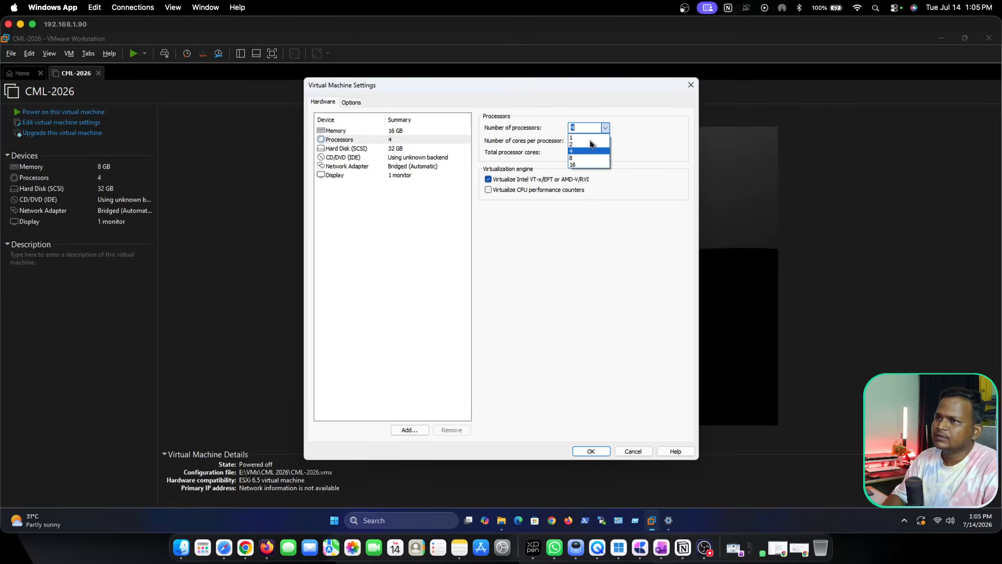
click(446, 182)
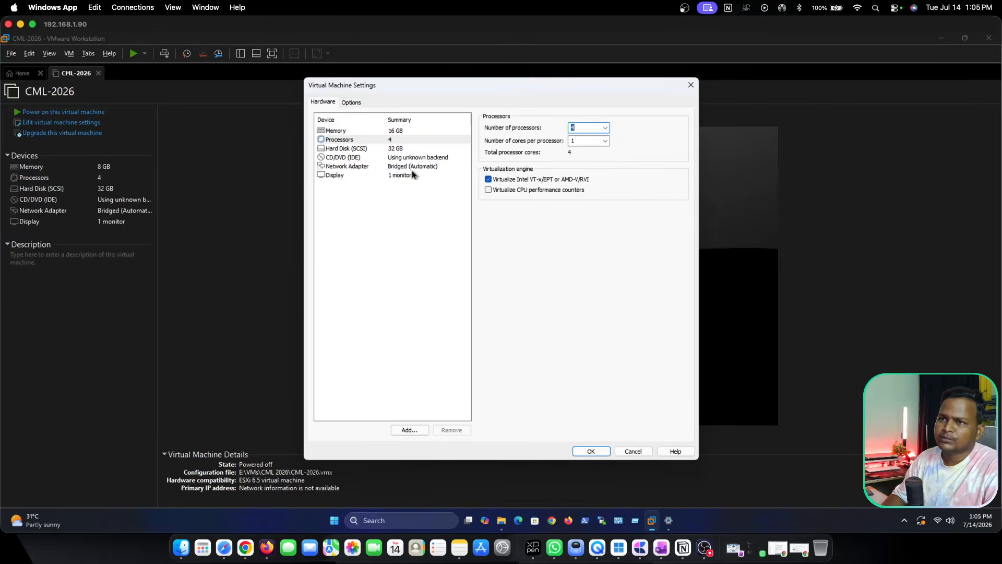
Expand the virtual machine's SCSI hard disk to a maximum size of 120 GB.
click(386, 150)
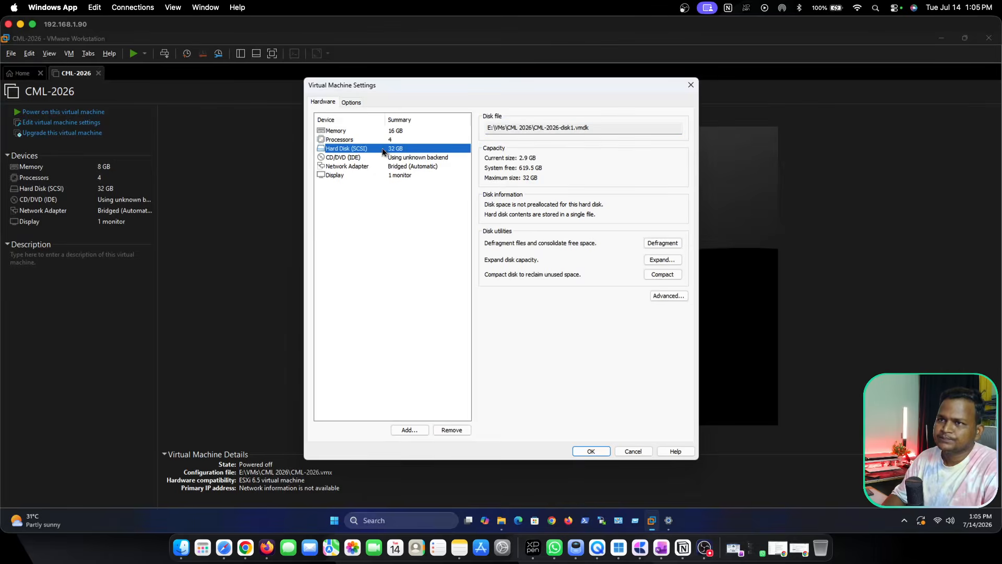
click(661, 260)
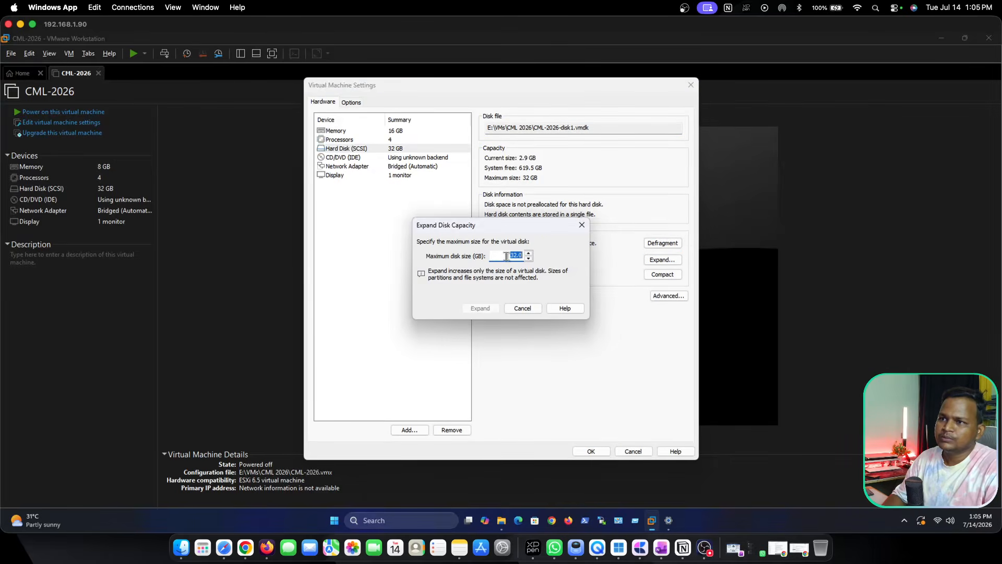
text(120)
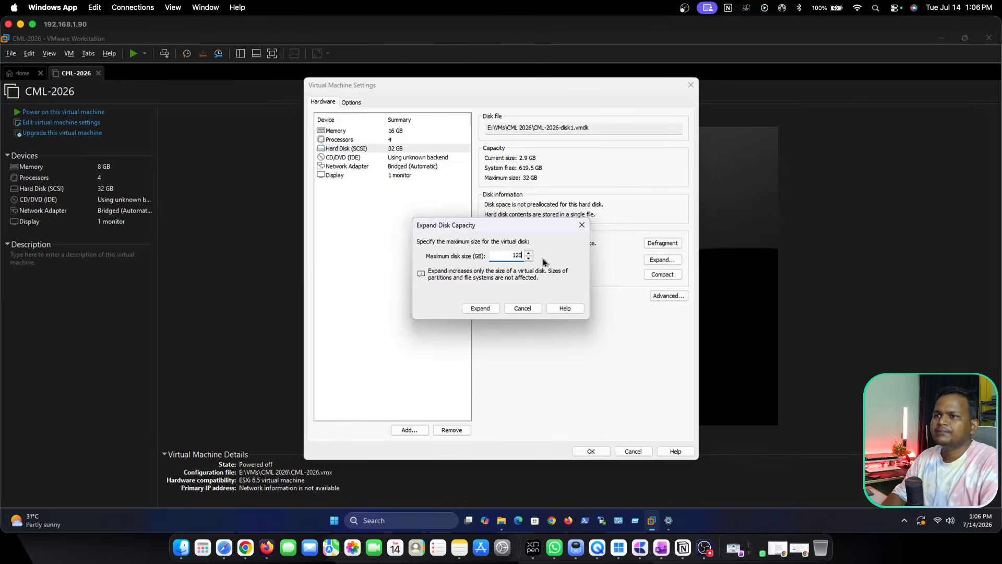
click(479, 308)
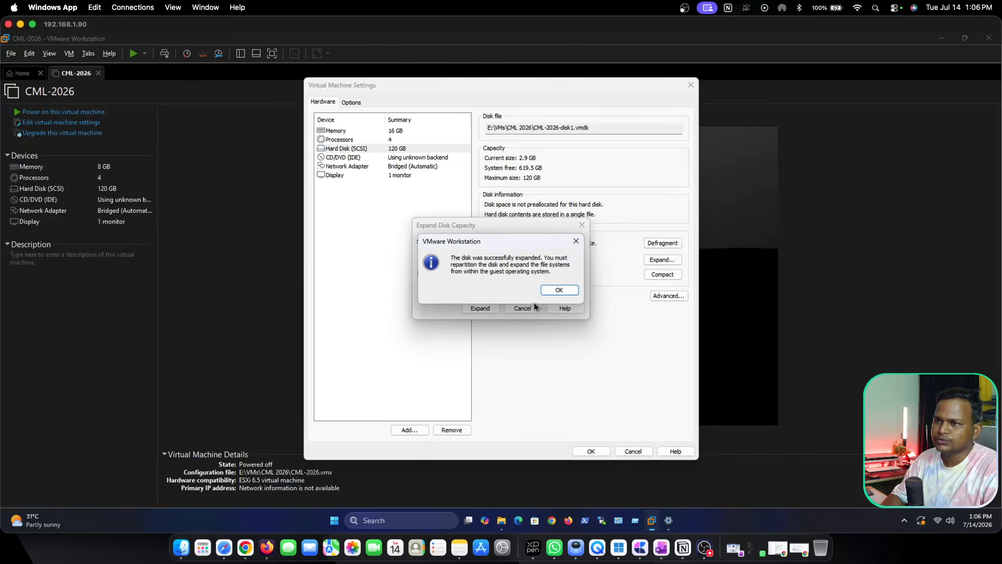
click(553, 291)
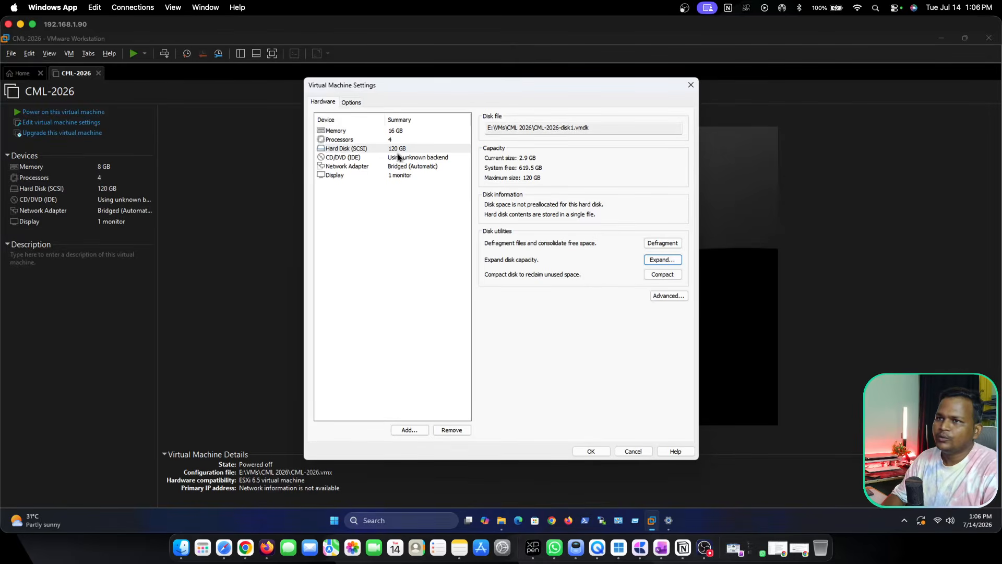
click(392, 150)
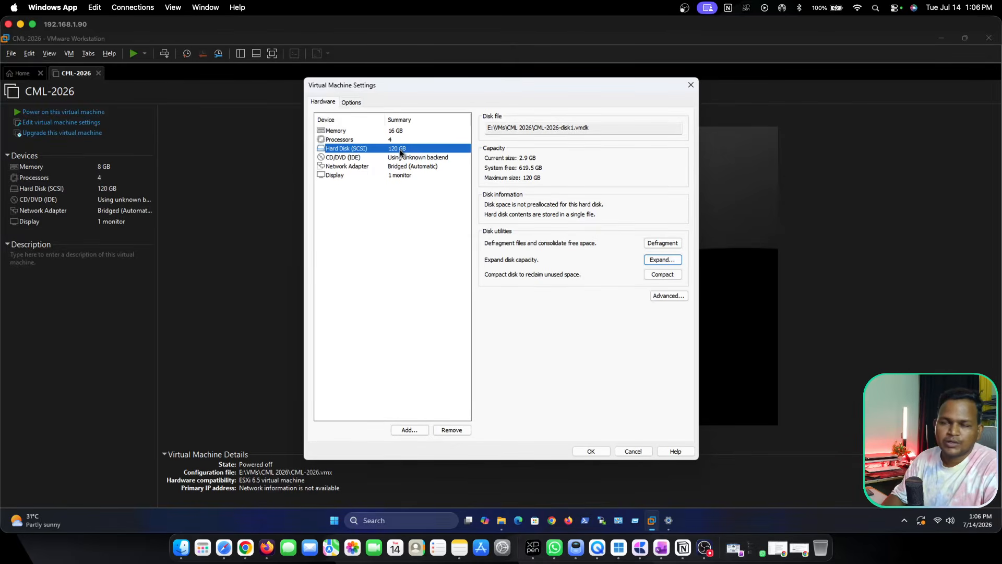
Attach the refplat ISO image from D:\Cisco CML\refplat-20260409-free-iso to the virtual machine's CD/DVD drive and save the settings.
click(356, 157)
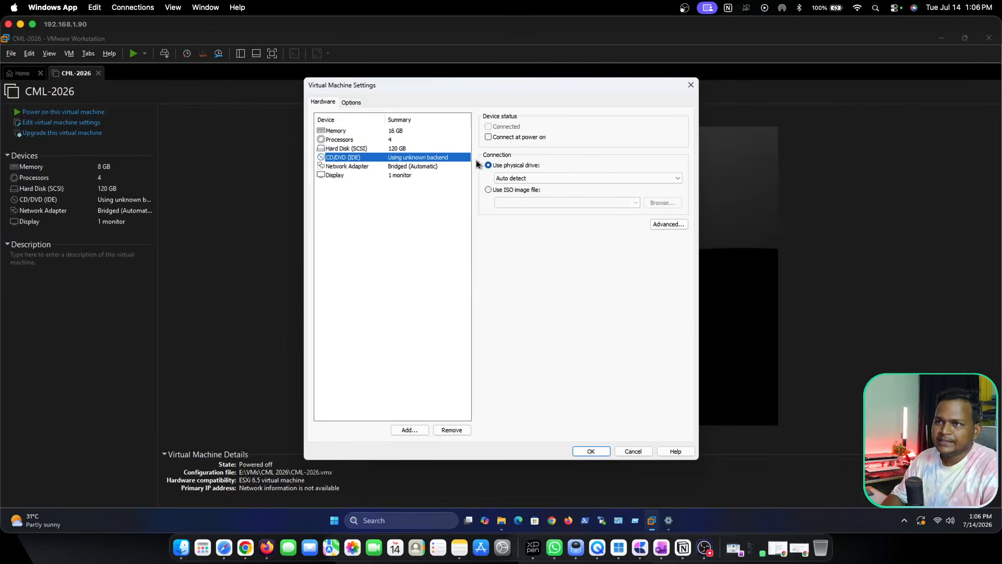
click(487, 189)
click(663, 202)
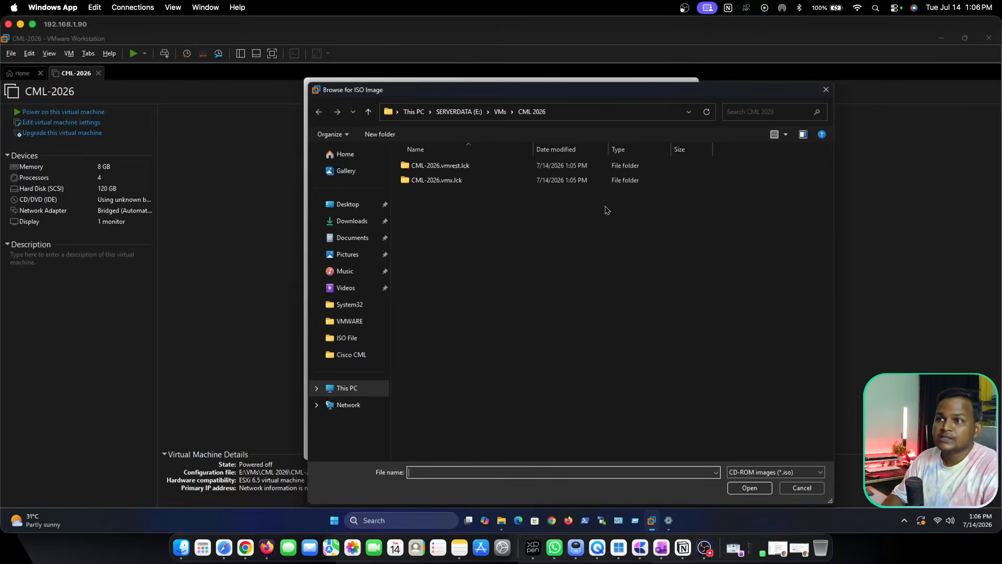
click(345, 388)
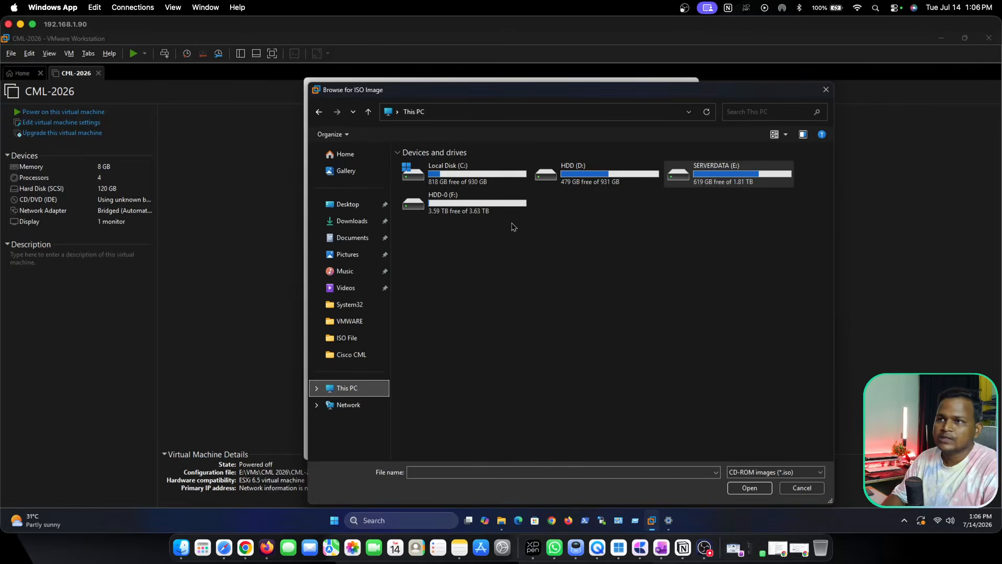
double_click(561, 171)
double_click(426, 181)
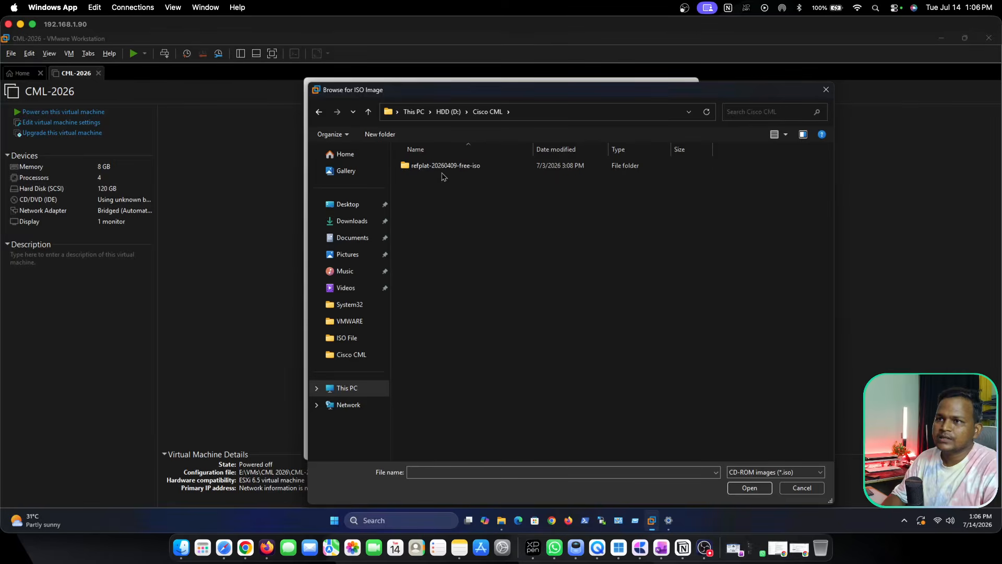
double_click(427, 170)
double_click(423, 171)
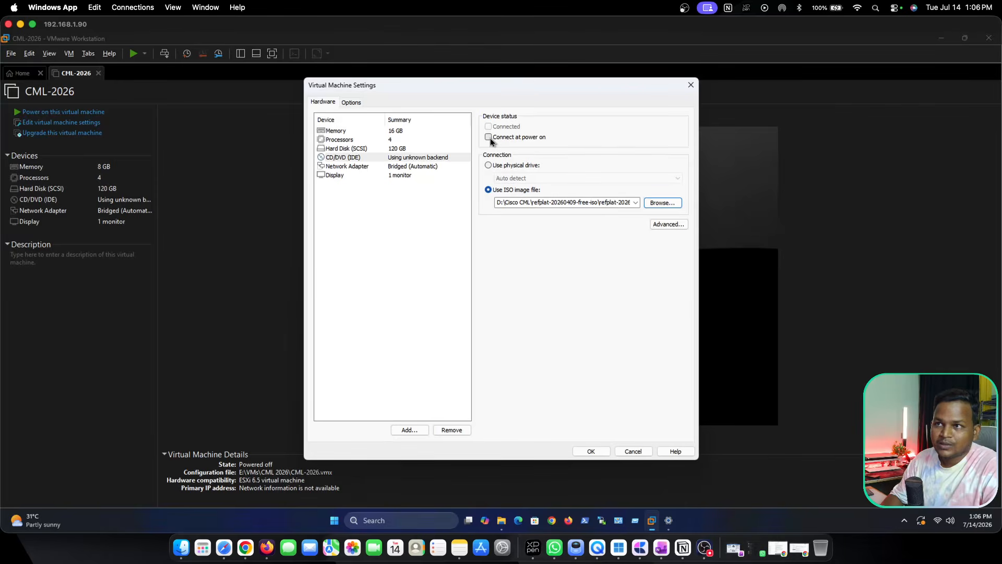
click(590, 451)
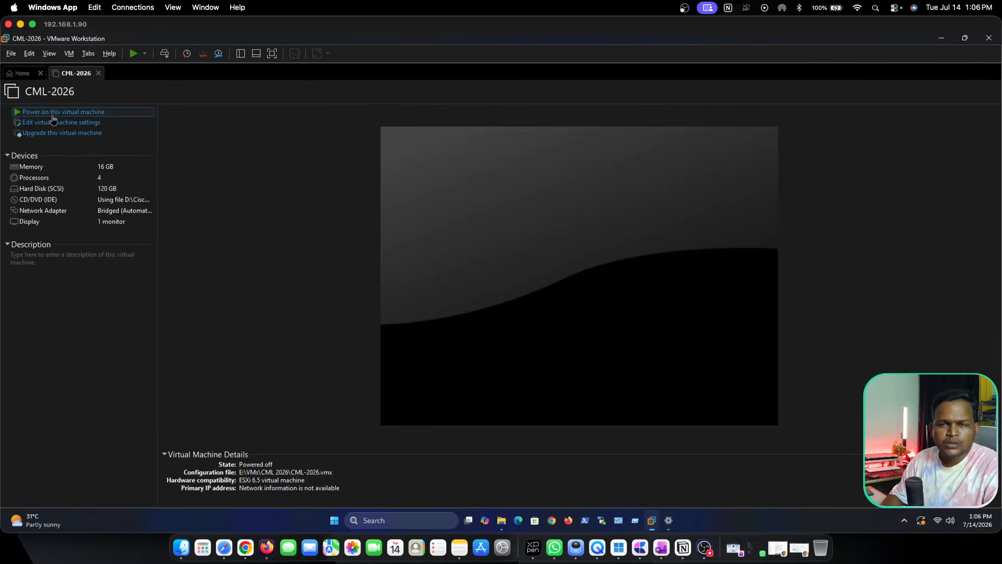
Power on the CML-2026 virtual machine and boot the CML2 -- GNU/Linux entry.
click(35, 114)
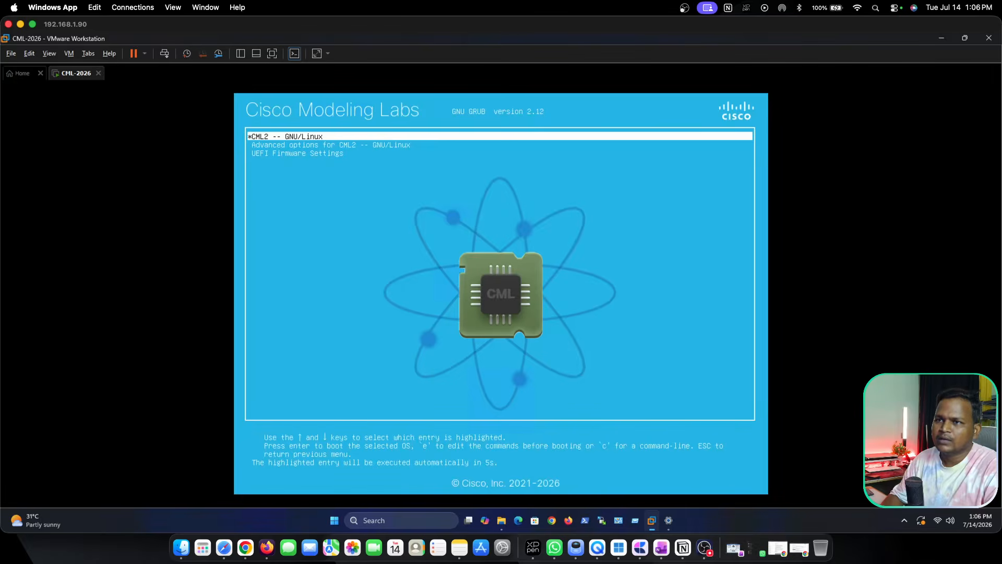
key(Down)
key(Down)
key(Up)
key(Up)
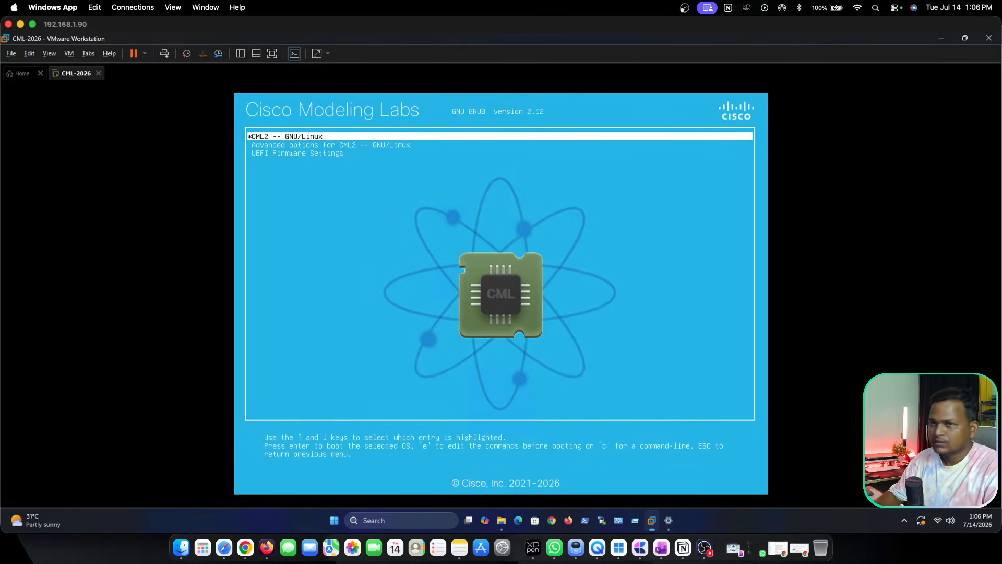
key(Return)
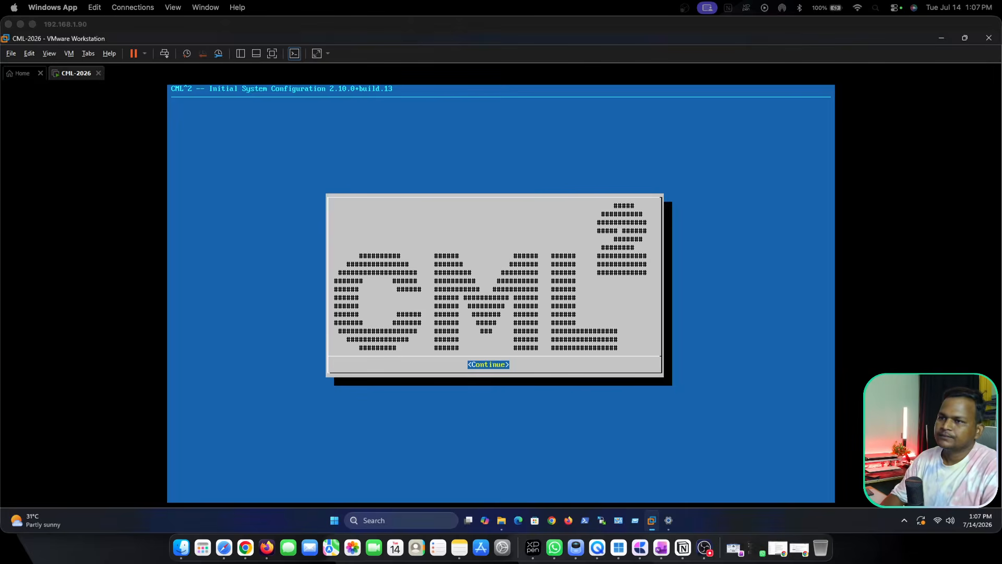
Start the CML initial system configuration and accept the end user license agreement.
click(515, 285)
key(Return)
key(Return)
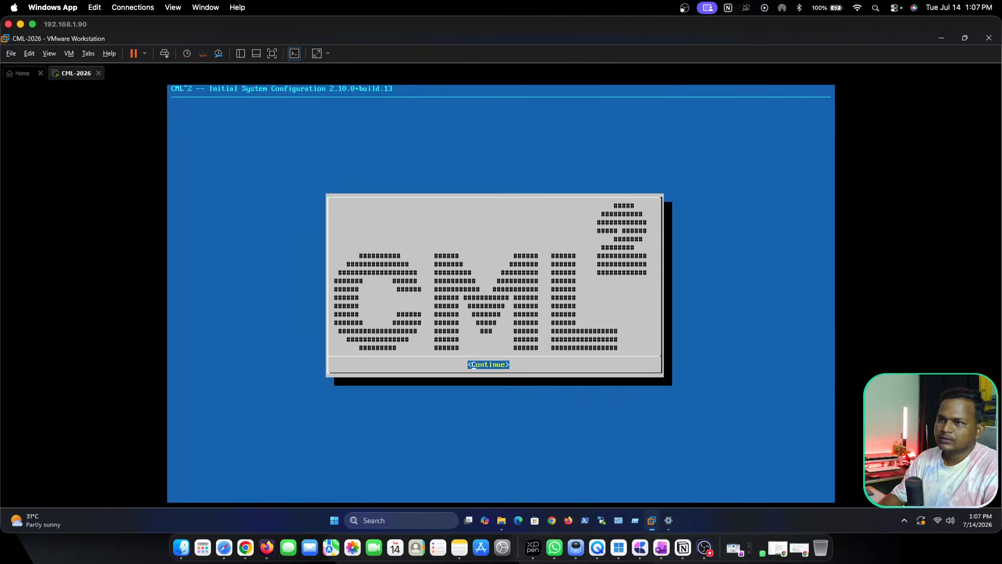
key(Return)
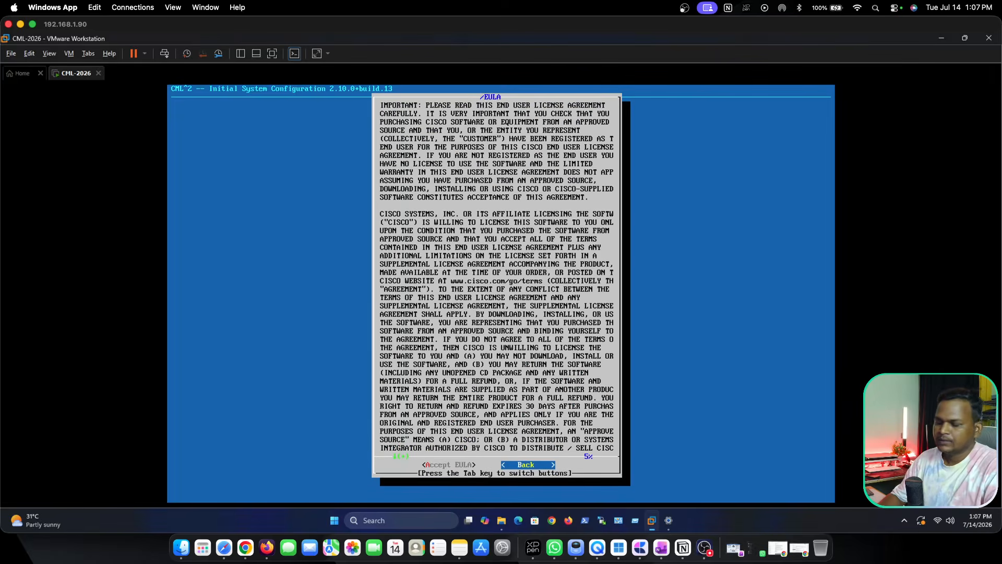
key(Tab)
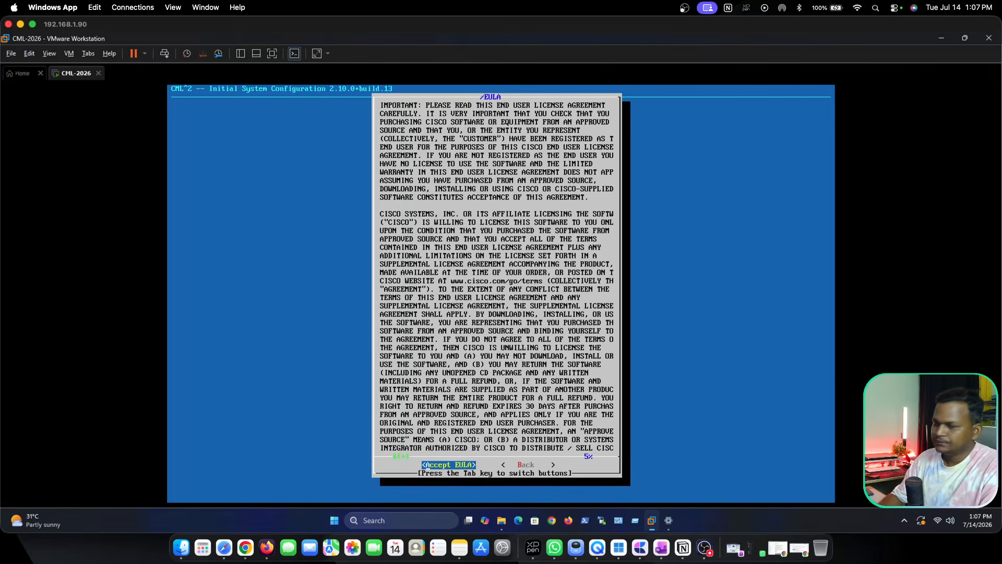
key(Return)
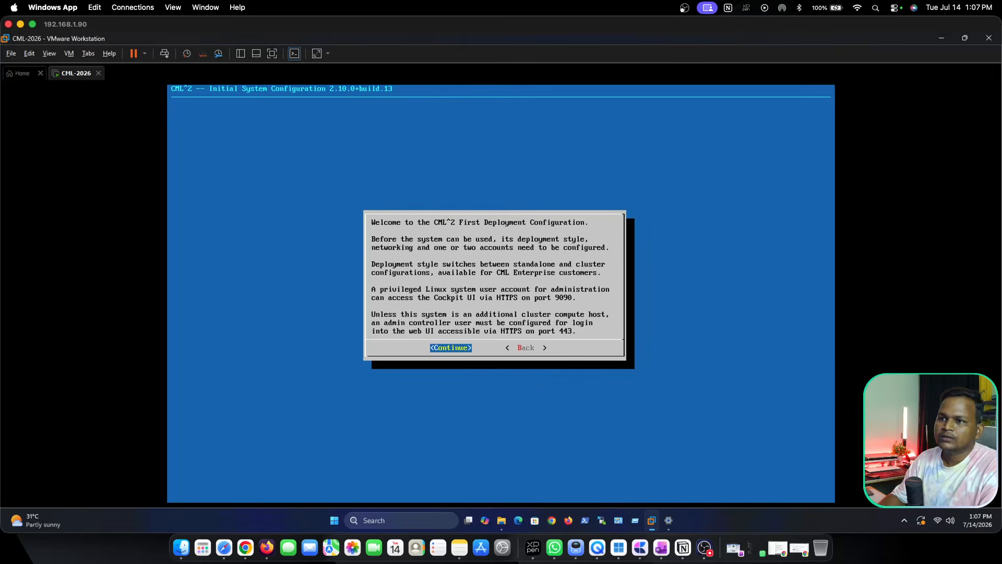
Proceed through the welcome and help pages and keep cml-controller as the system's hostname.
key(Return)
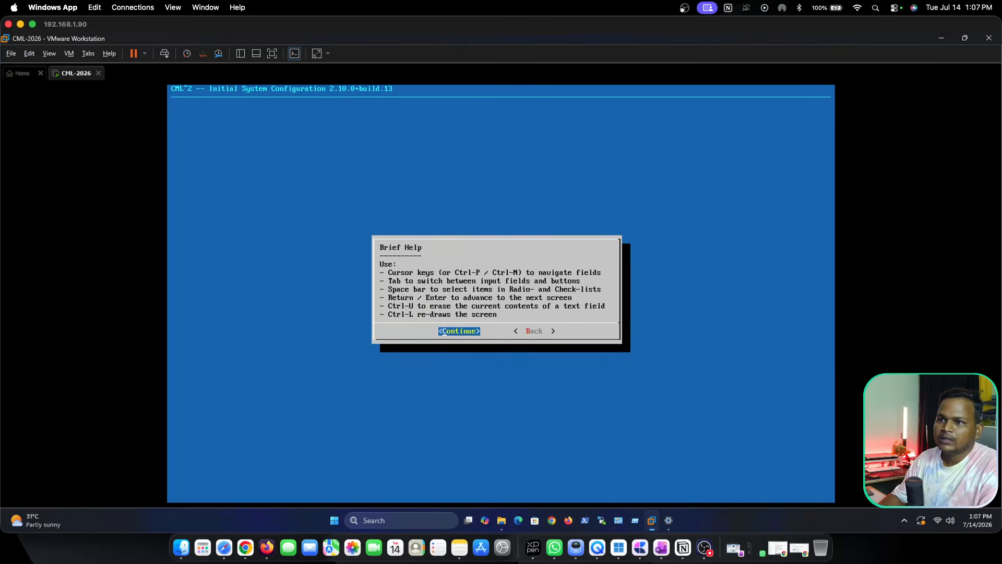
key(Return)
key(Return)
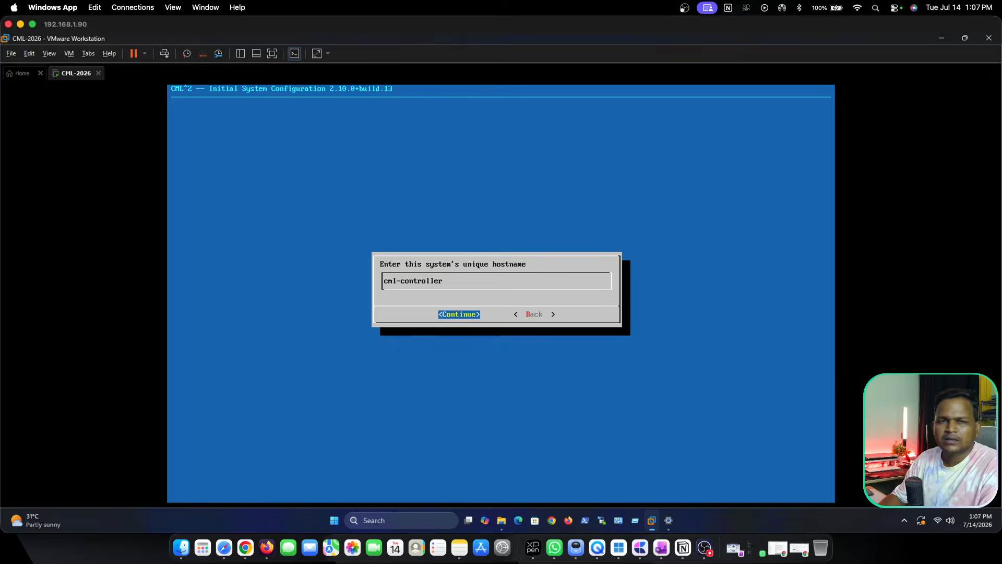
key(Return)
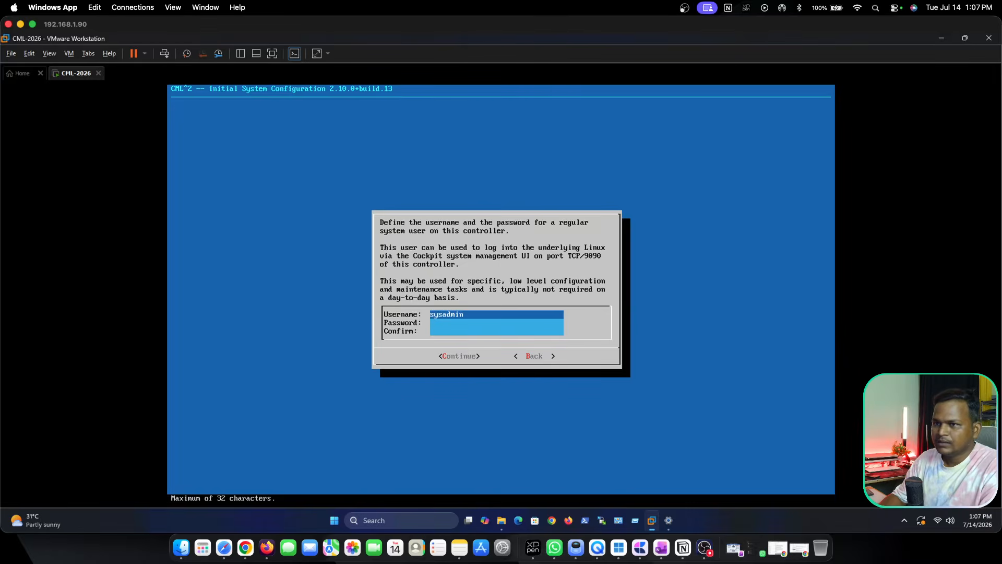
Enter and confirm the password for the sysadmin system user, accepting it despite the strength warnings.
key(Tab)
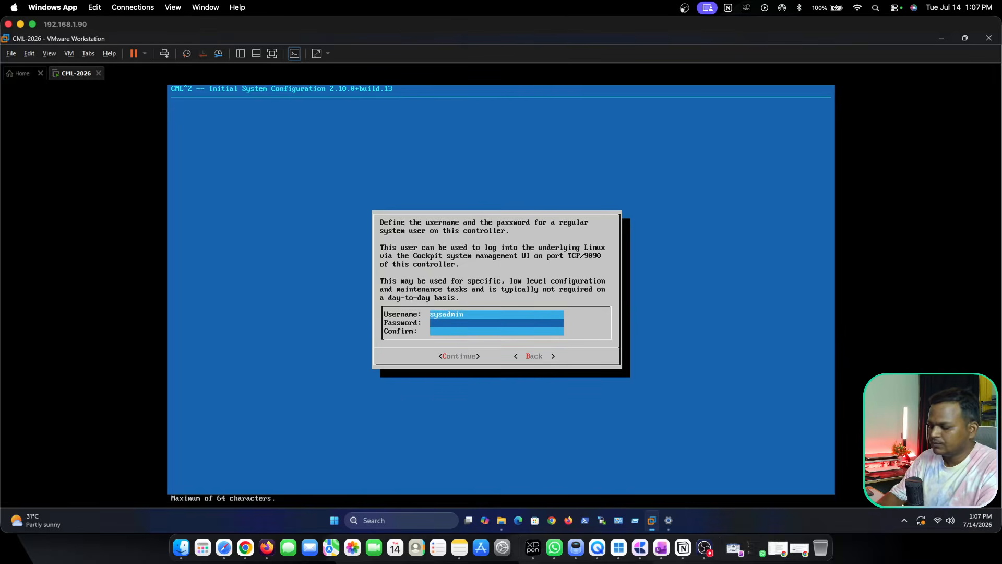
text(*********)
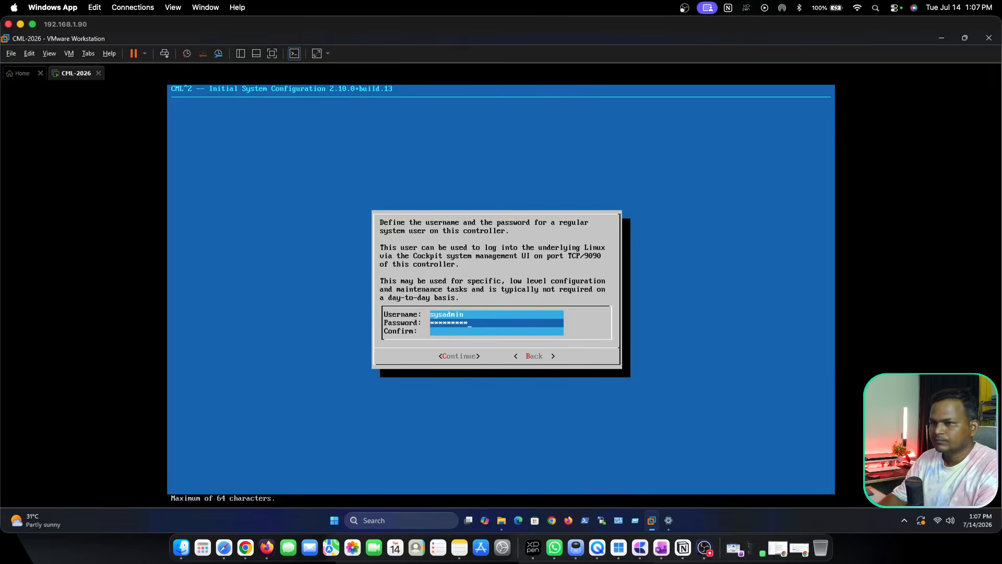
key(Down)
text(*********)
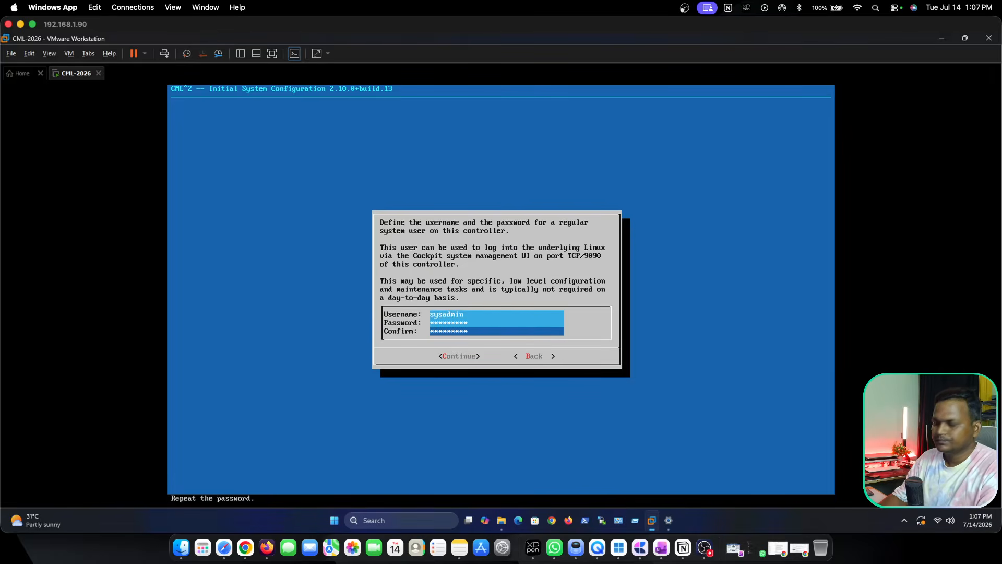
key(Down)
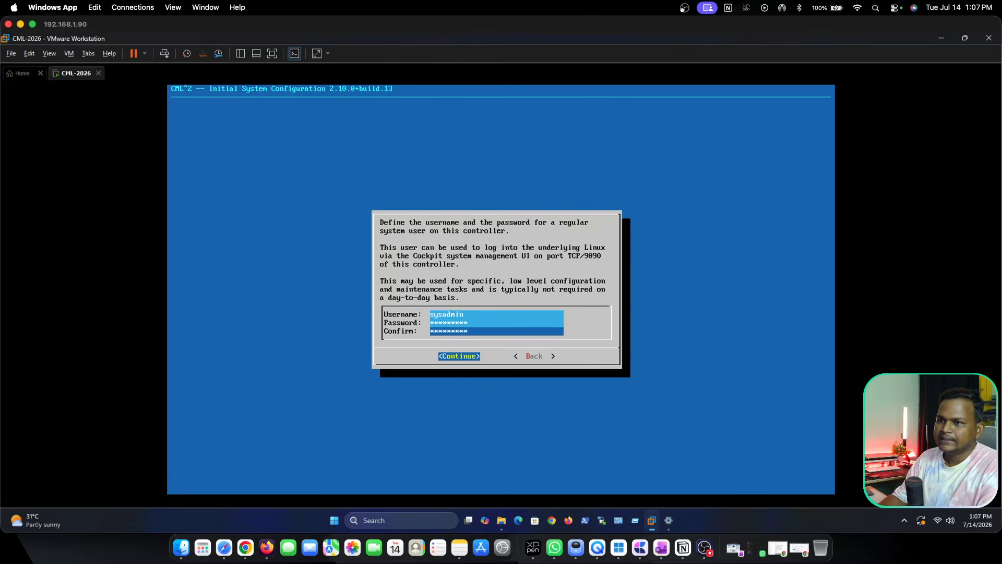
key(Return)
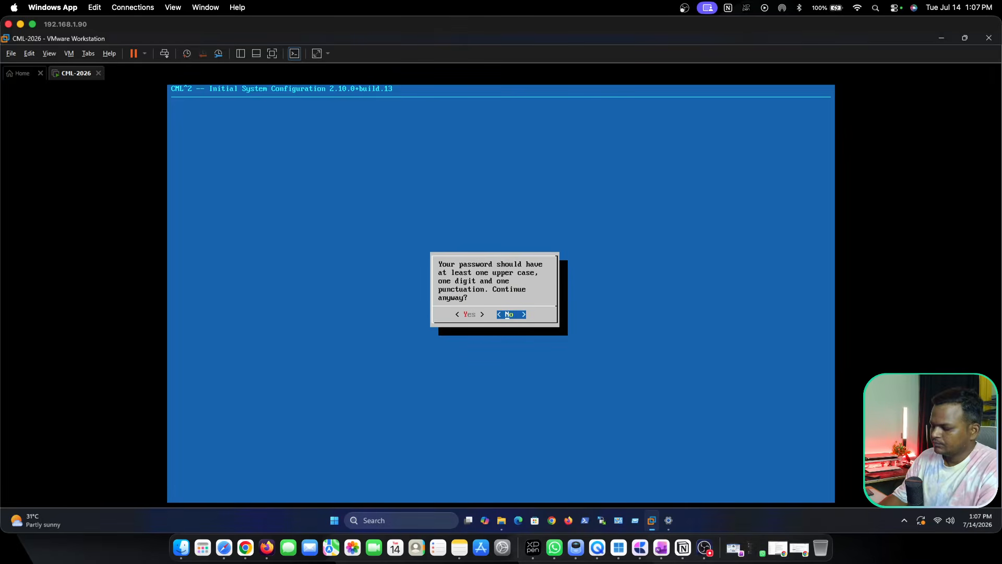
key(Left)
key(Return)
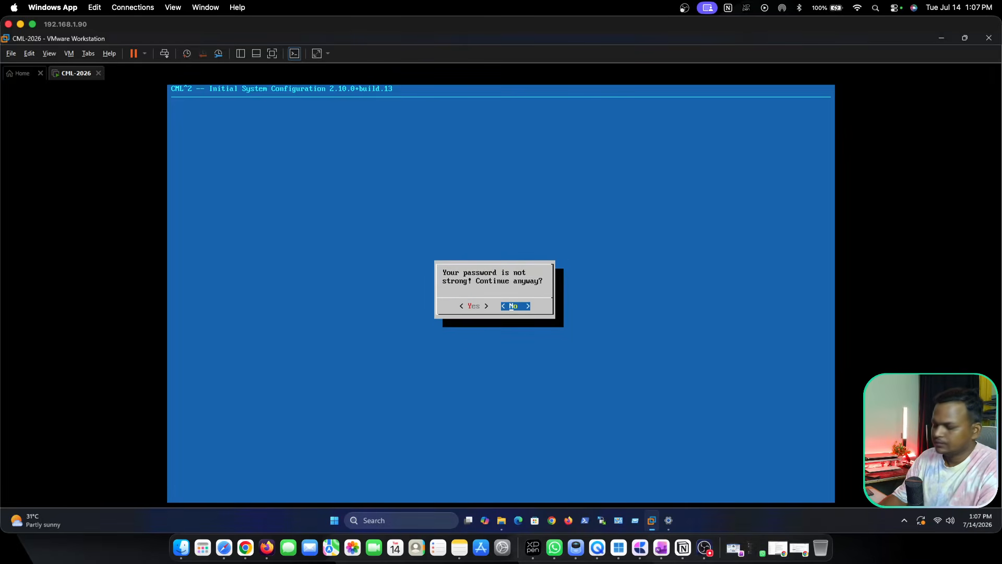
key(Left)
key(Return)
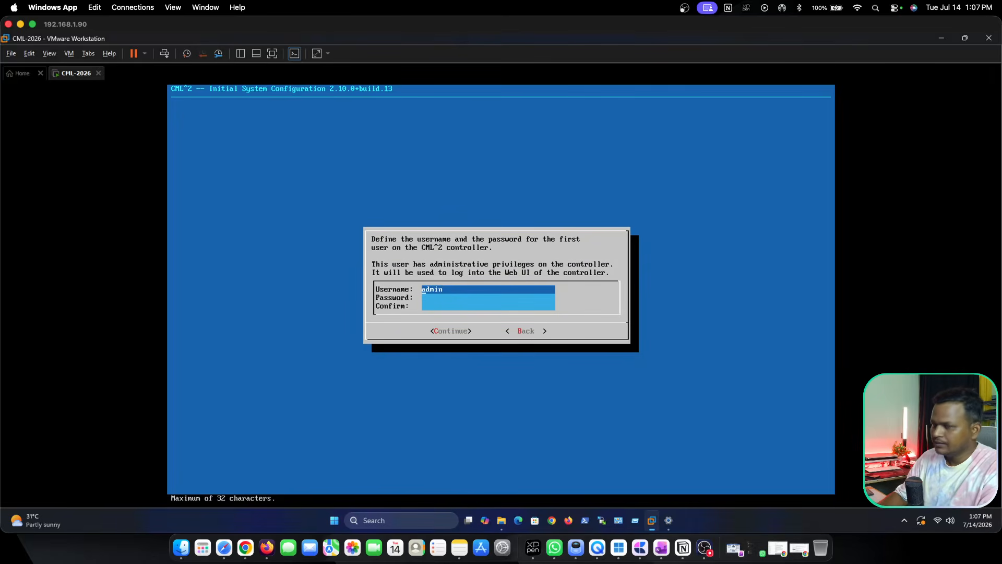
Enter and confirm the password for the controller's admin web user, accepting it despite the strength warnings.
key(Tab)
text(*********)
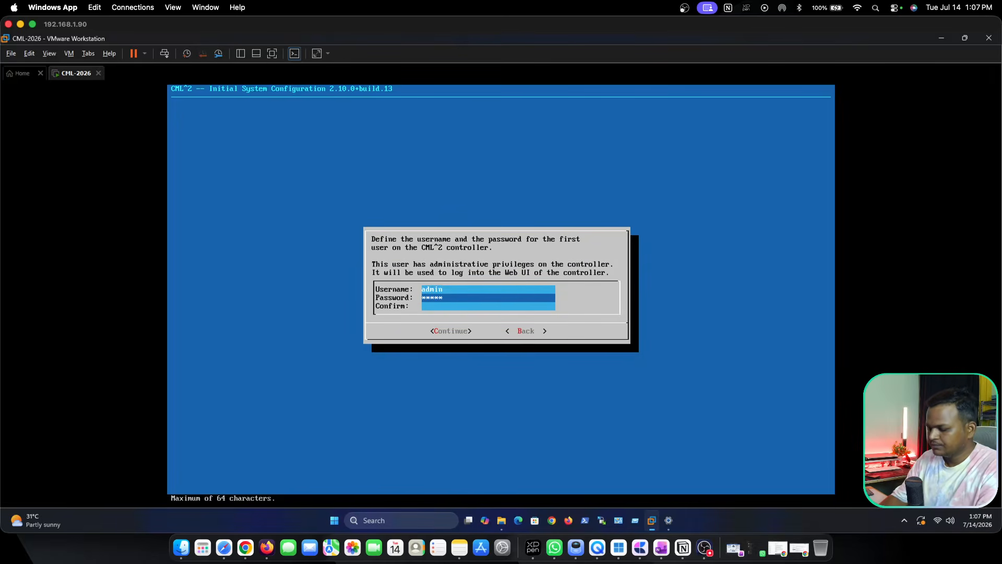
key(Tab)
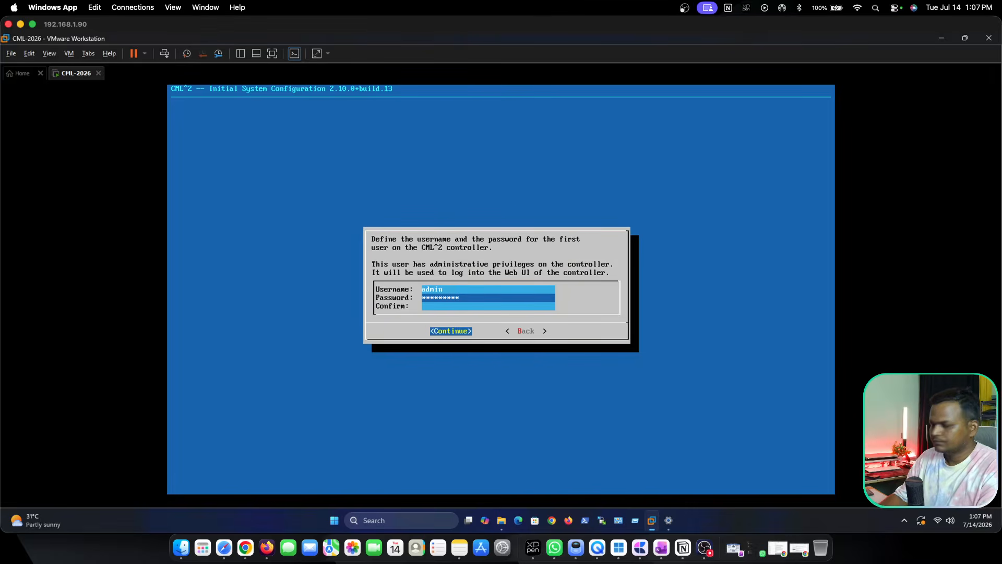
key(Tab)
key(Tab)
key(Tab)
key(Tab)
key(Tab)
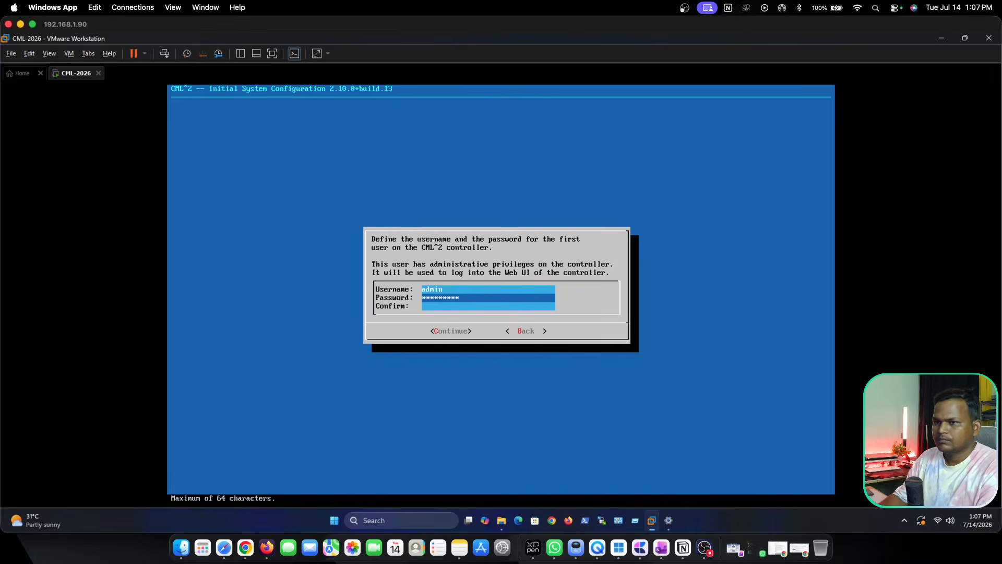
key(Down)
text(**********)
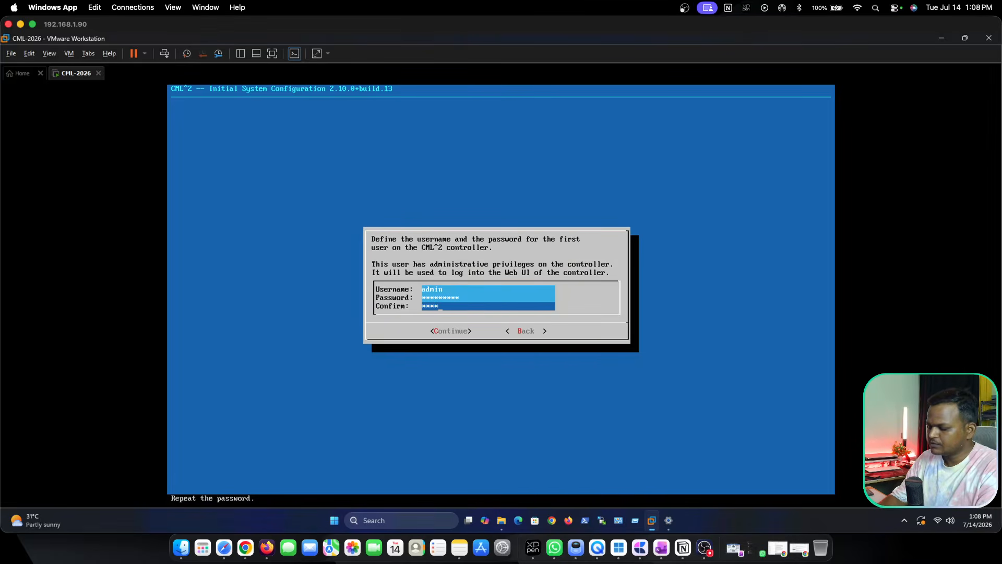
key(Tab)
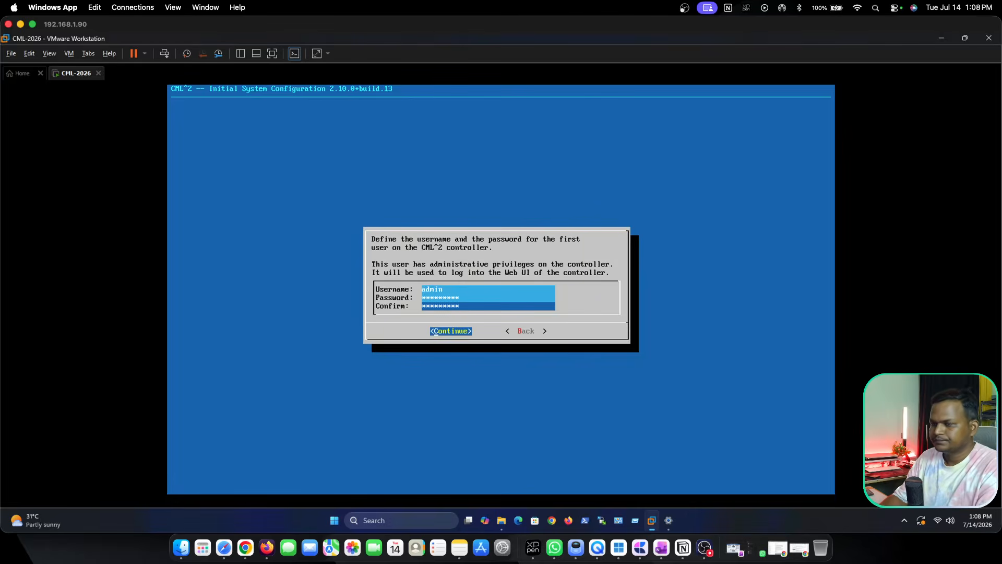
key(Return)
key(Left)
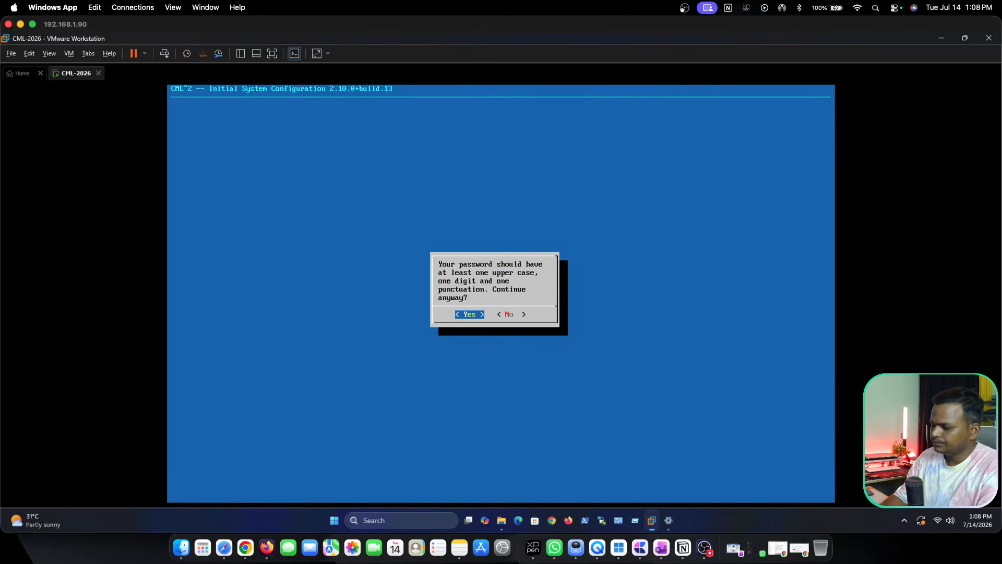
key(Return)
key(Left)
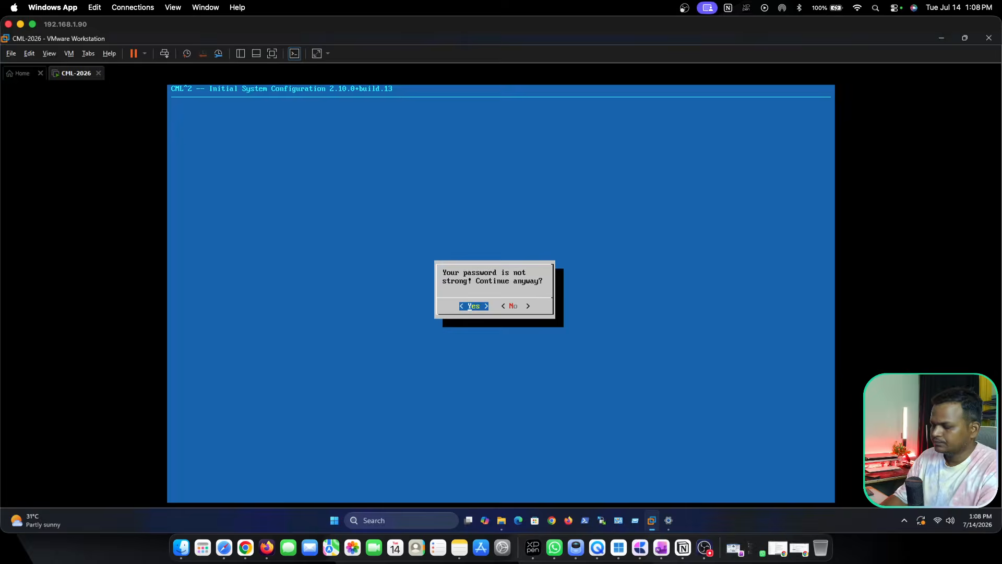
key(Return)
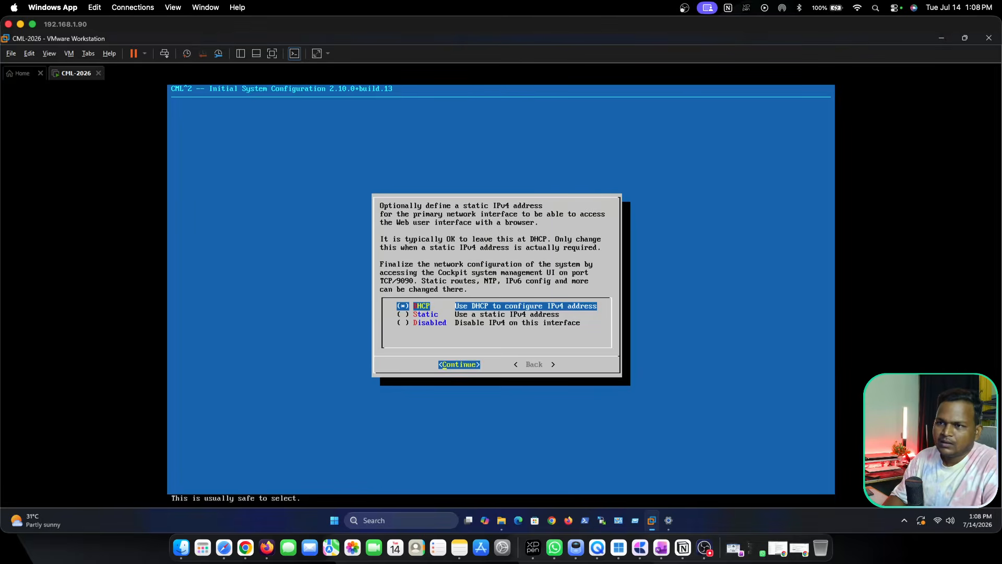
Continue past the admin account page and keep DHCP for the primary interface's IPv4 configuration.
key(Down)
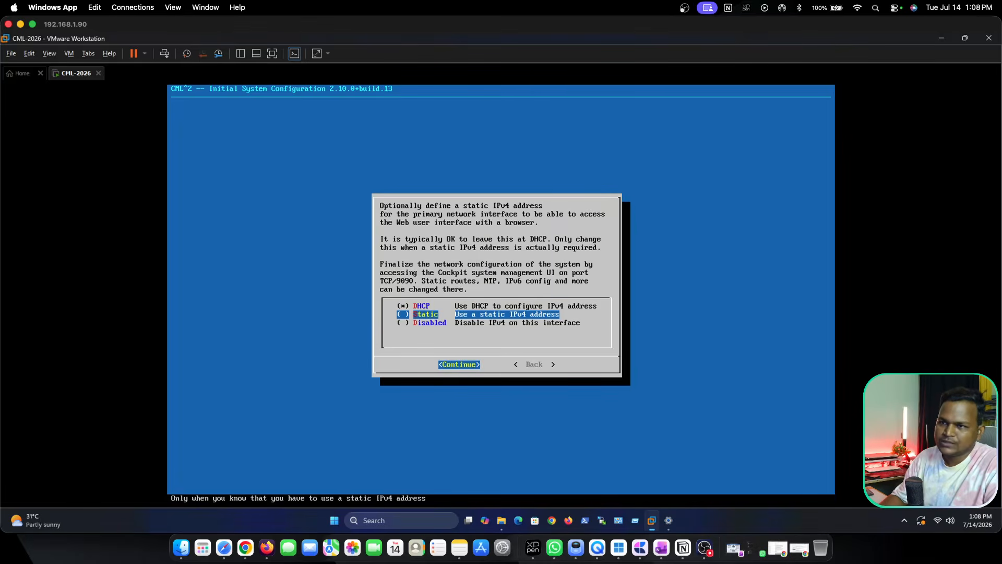
key(Up)
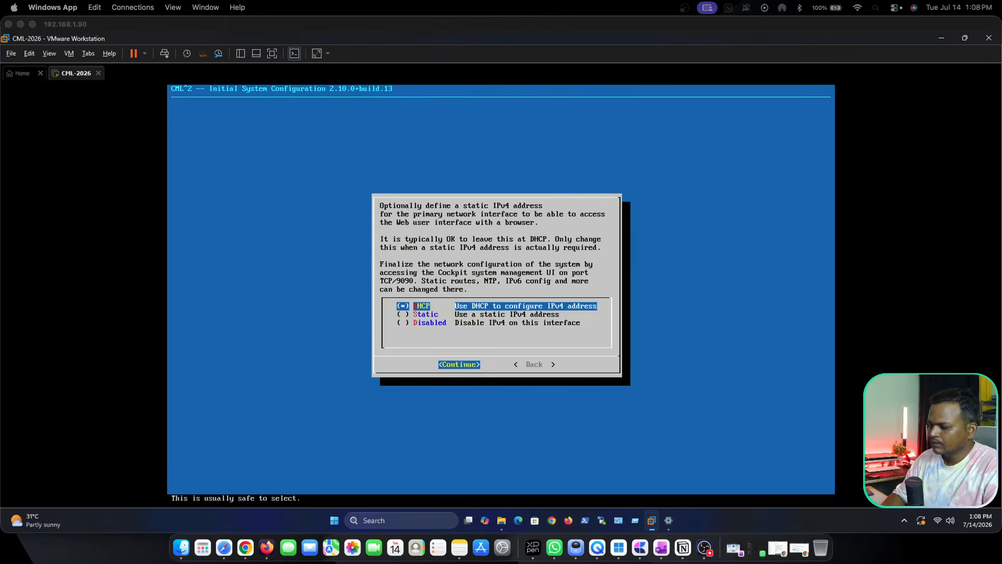
click(412, 317)
key(Return)
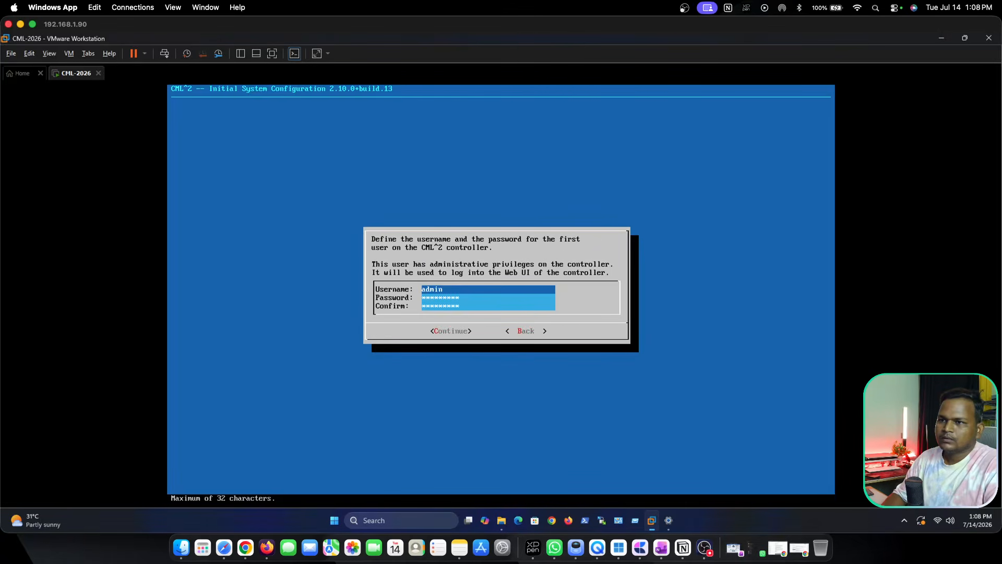
key(Tab)
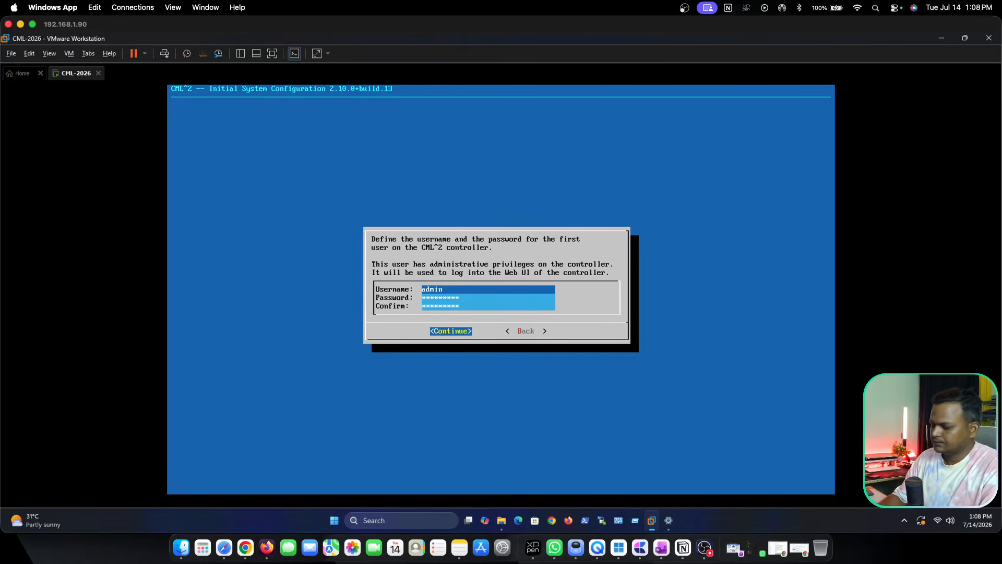
key(Return)
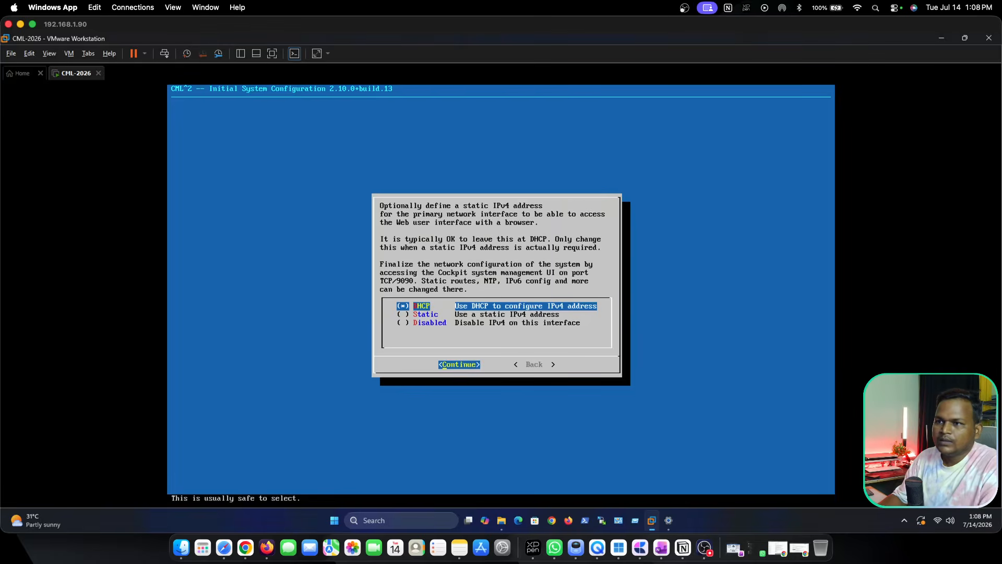
key(Return)
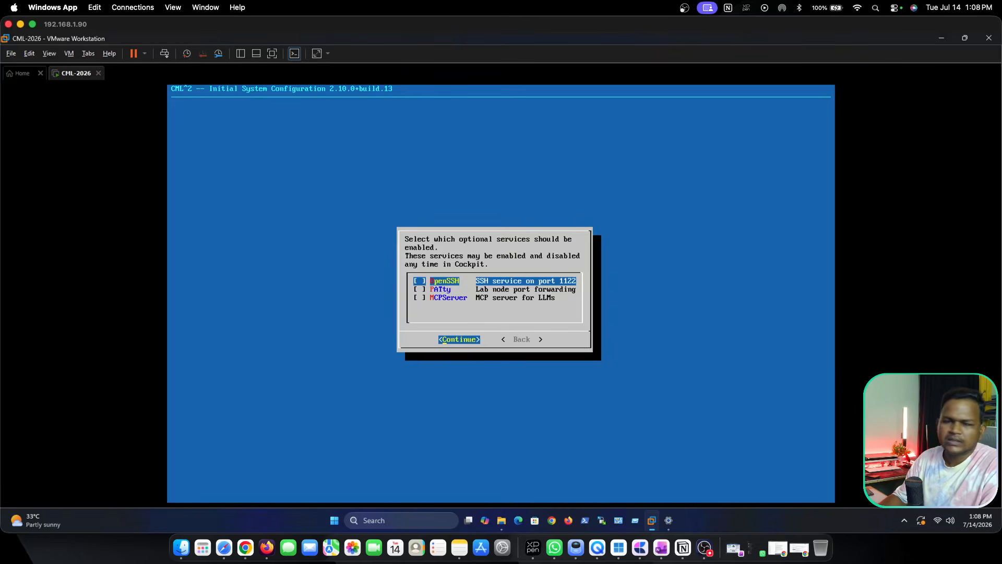
Leave all optional services disabled, confirm the configuration summary, and finish the initial setup.
key(Return)
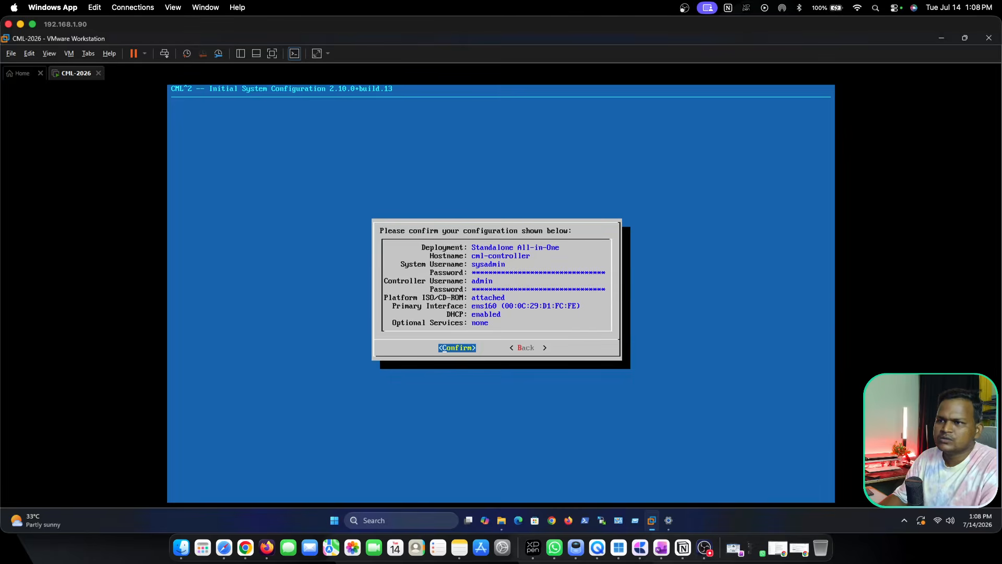
key(Return)
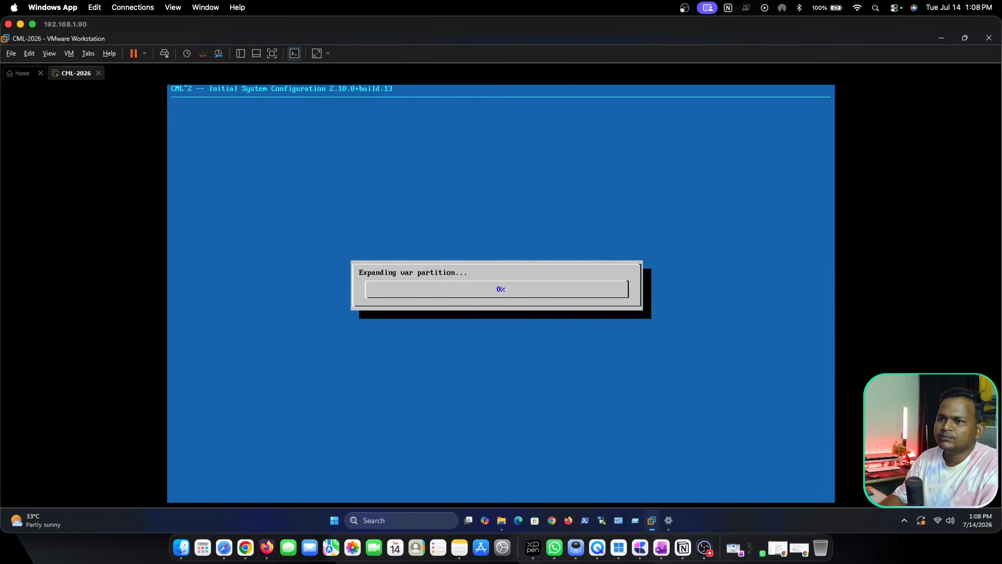
key(Return)
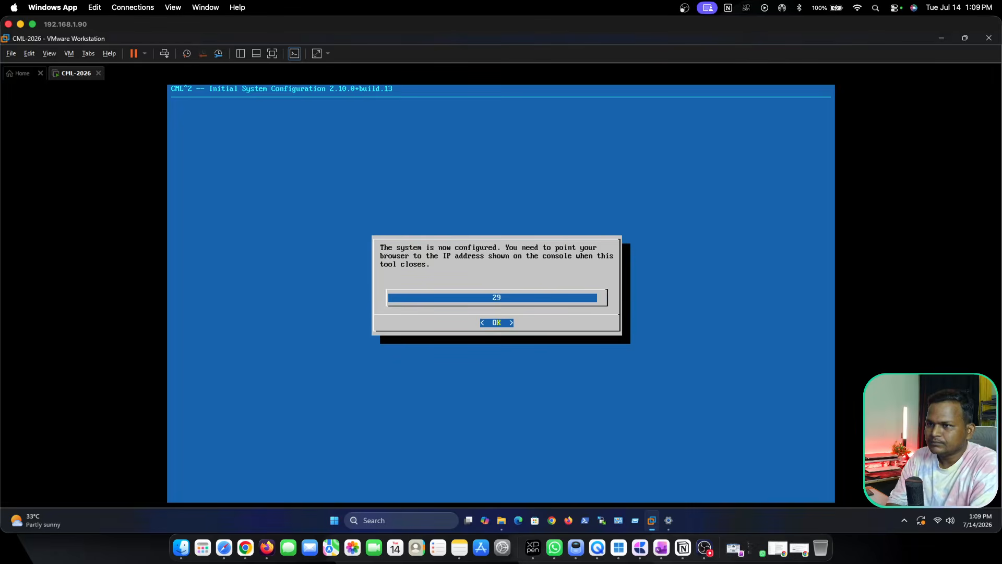
key(Return)
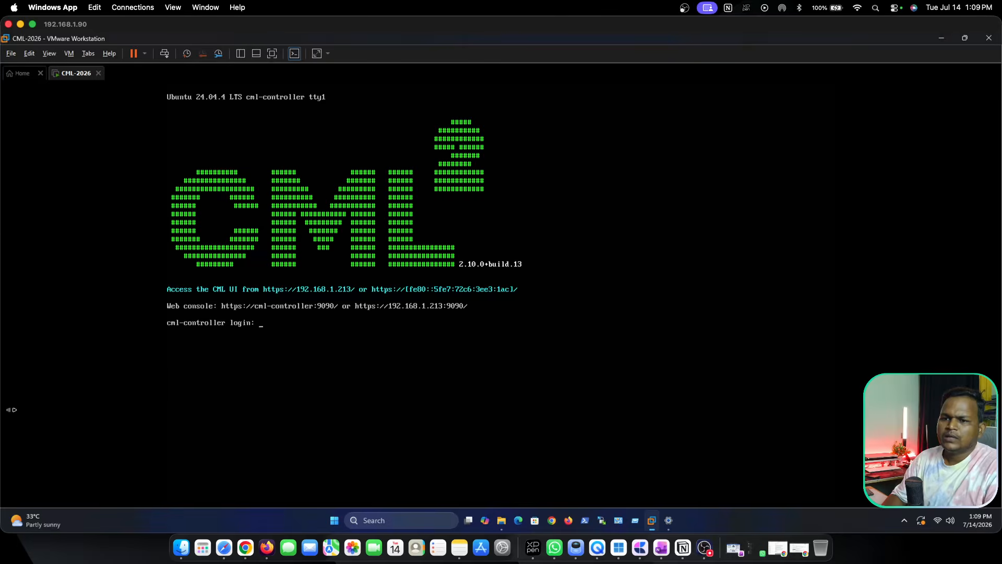
Switch to Safari and open the CML web interface at 192.168.1.213.
click(224, 546)
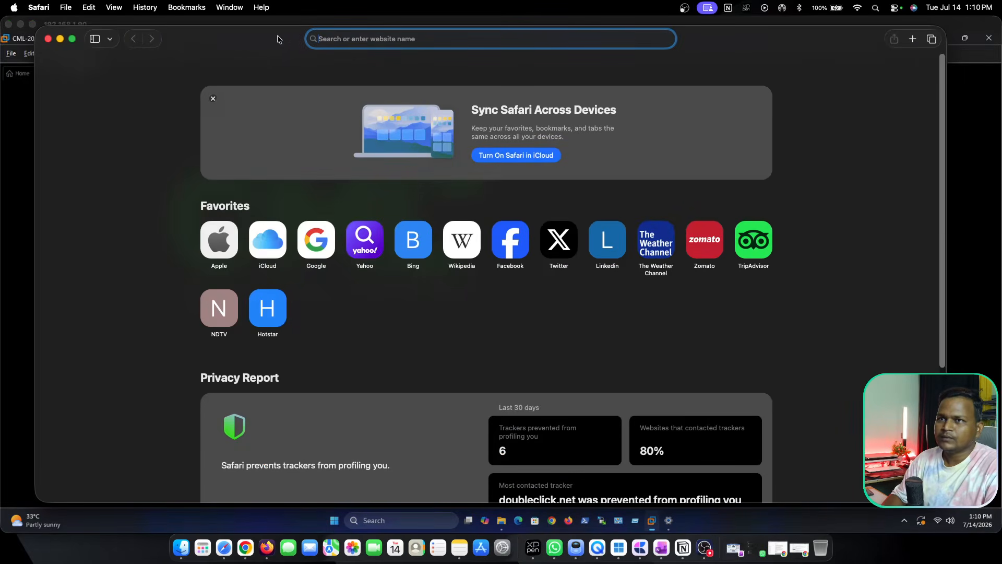
text(192.1)
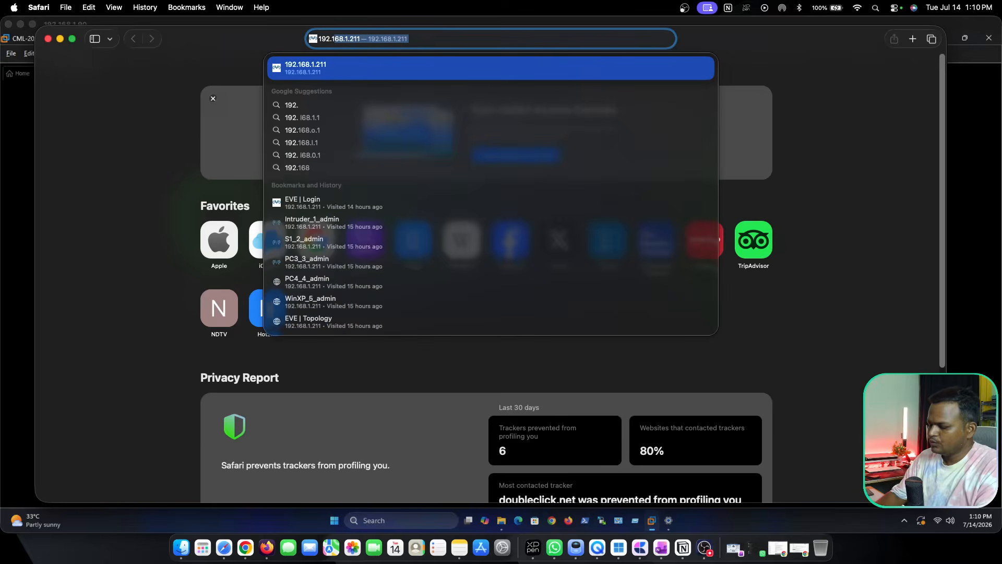
text(68.1.)
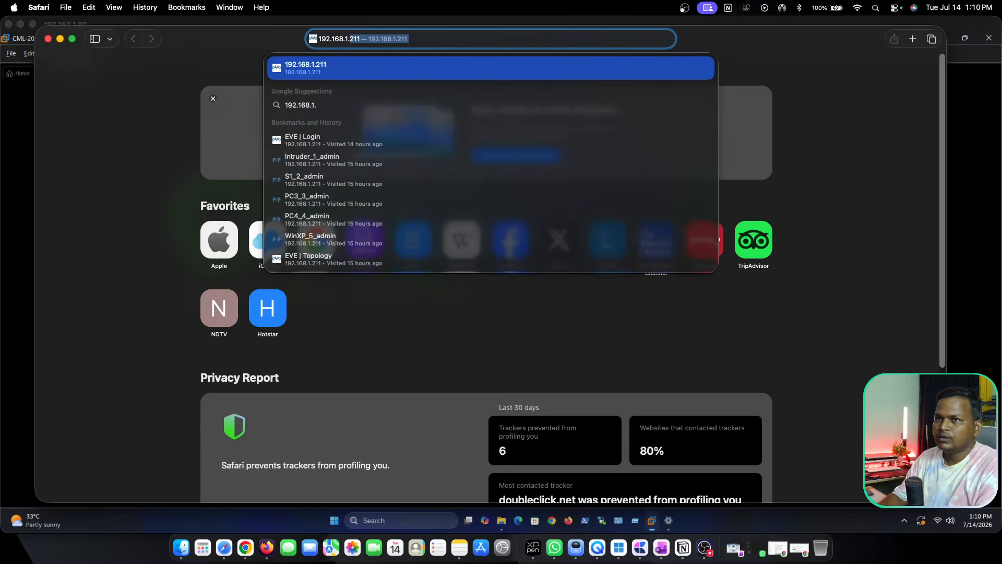
text(213)
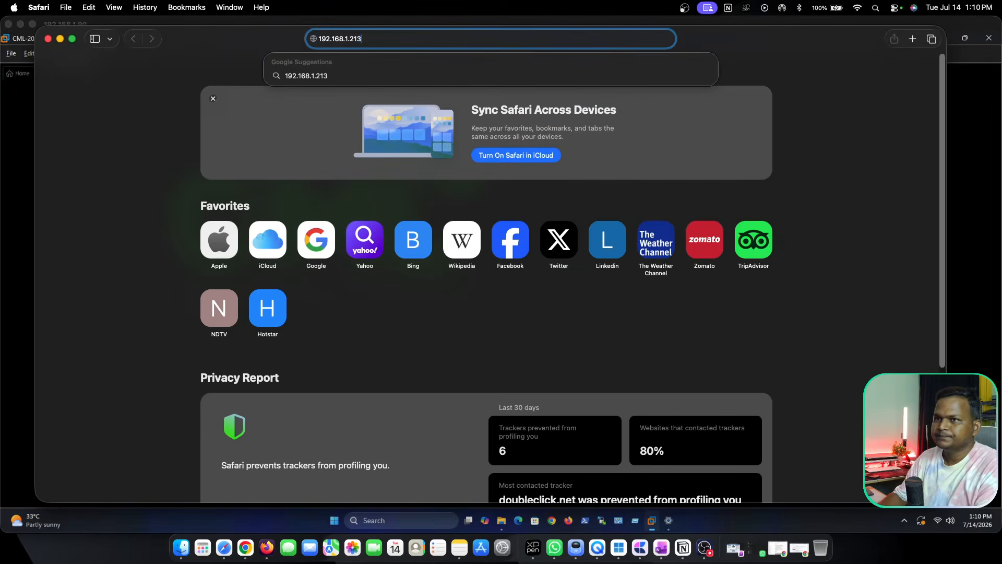
key(Return)
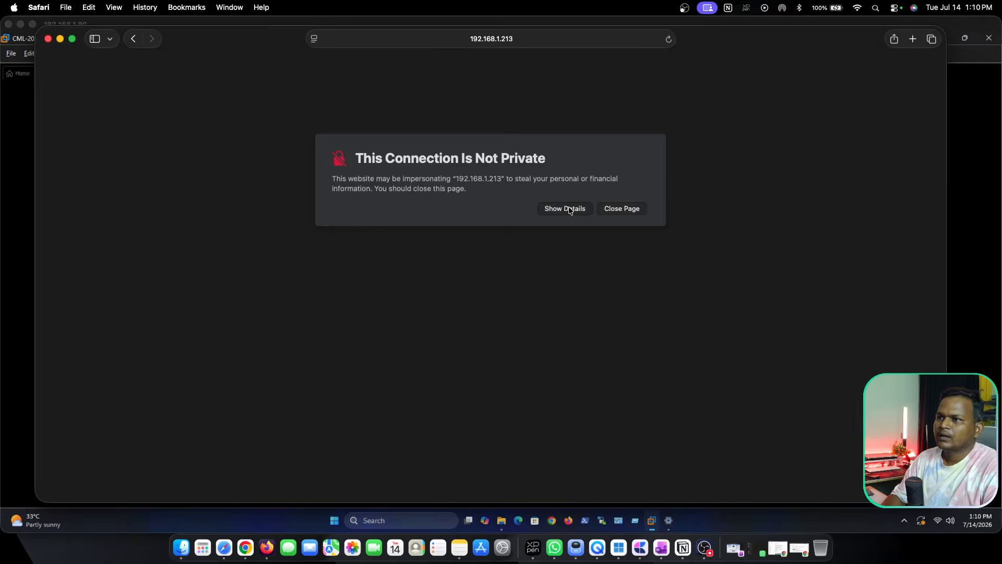
Bypass the private connection warning and visit the 192.168.1.213 website anyway.
click(569, 209)
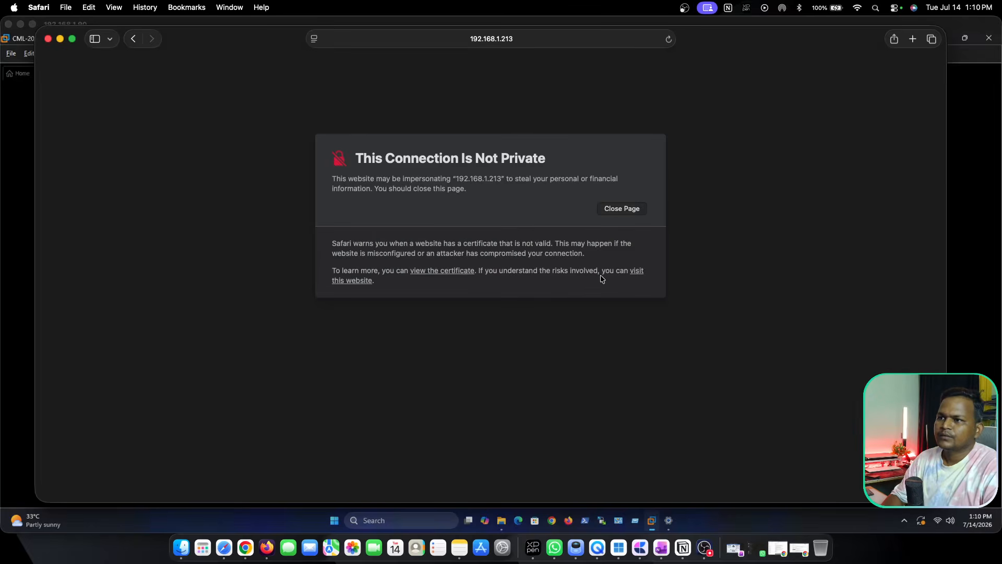
click(639, 272)
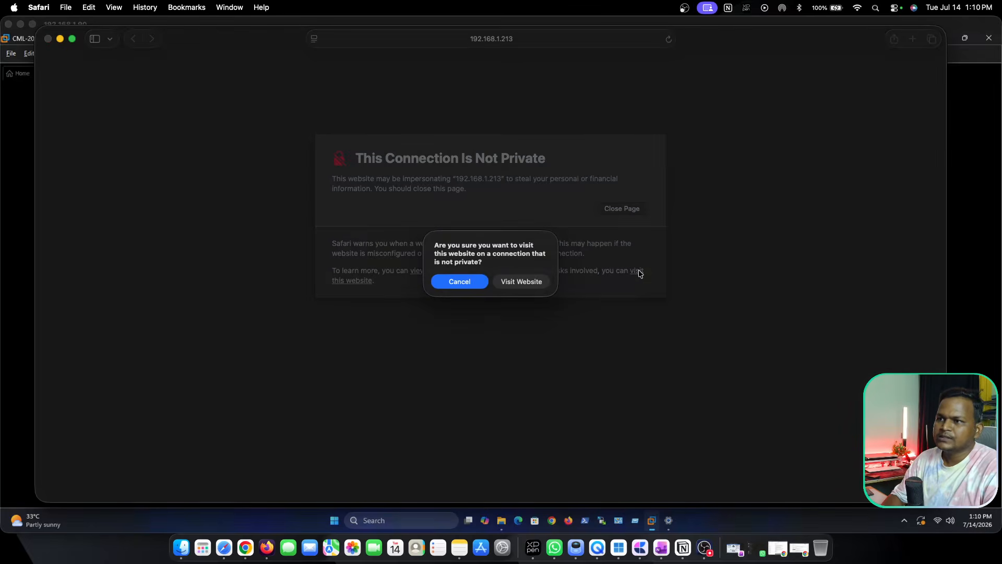
click(518, 281)
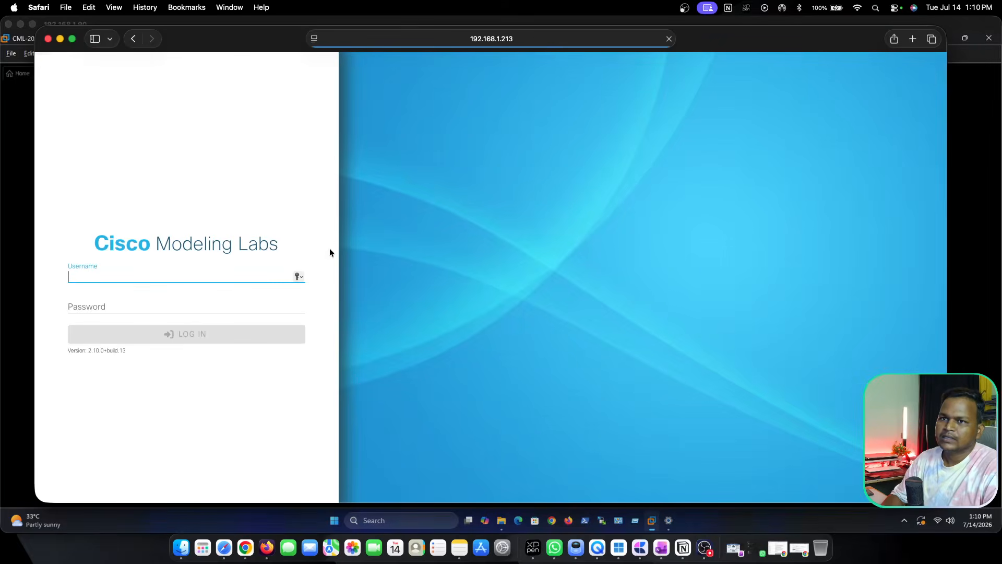
Minimize the remote desktop window, then reposition the Safari window and make it taller.
drag(227, 40, 267, 42)
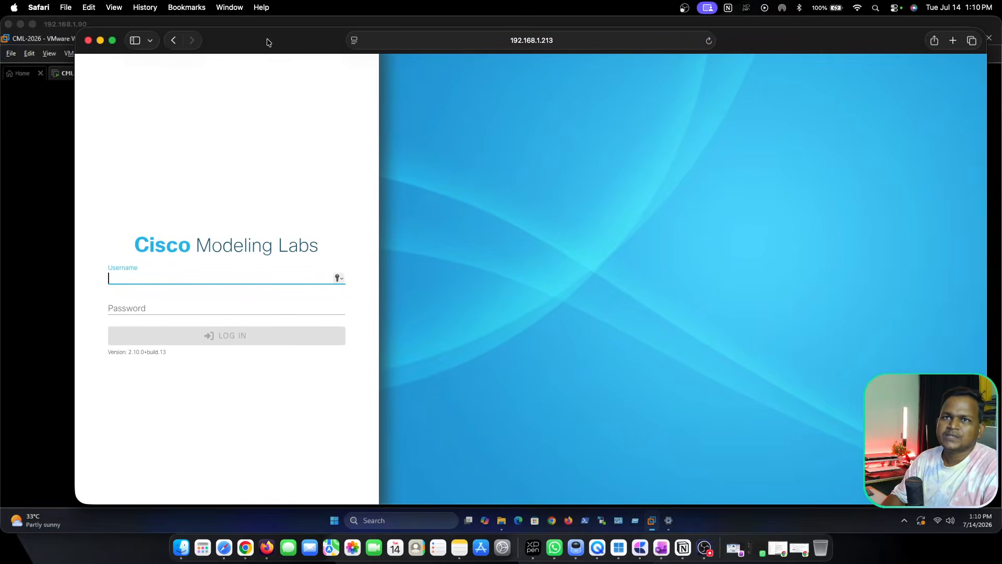
click(21, 24)
drag(256, 42, 200, 38)
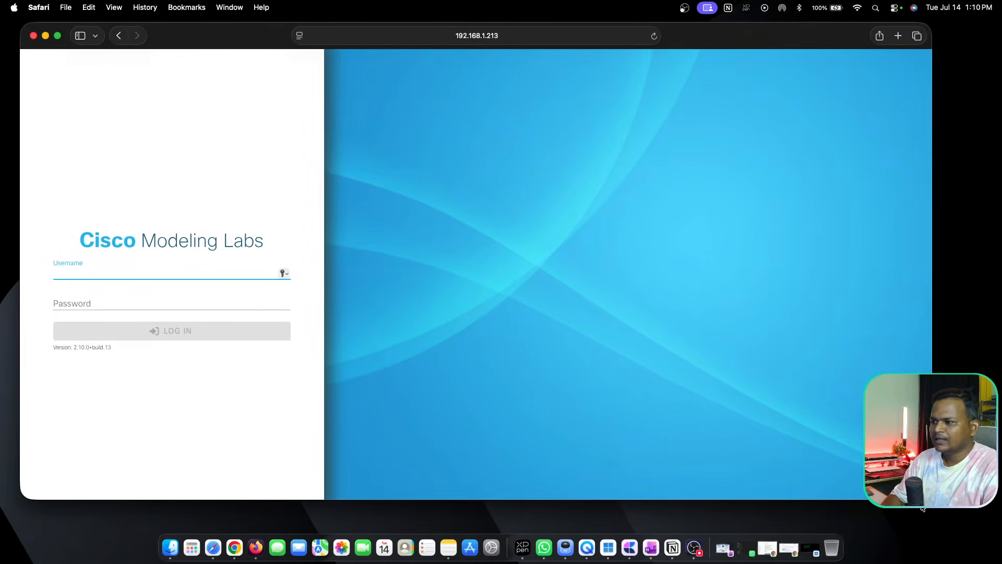
drag(931, 499, 933, 523)
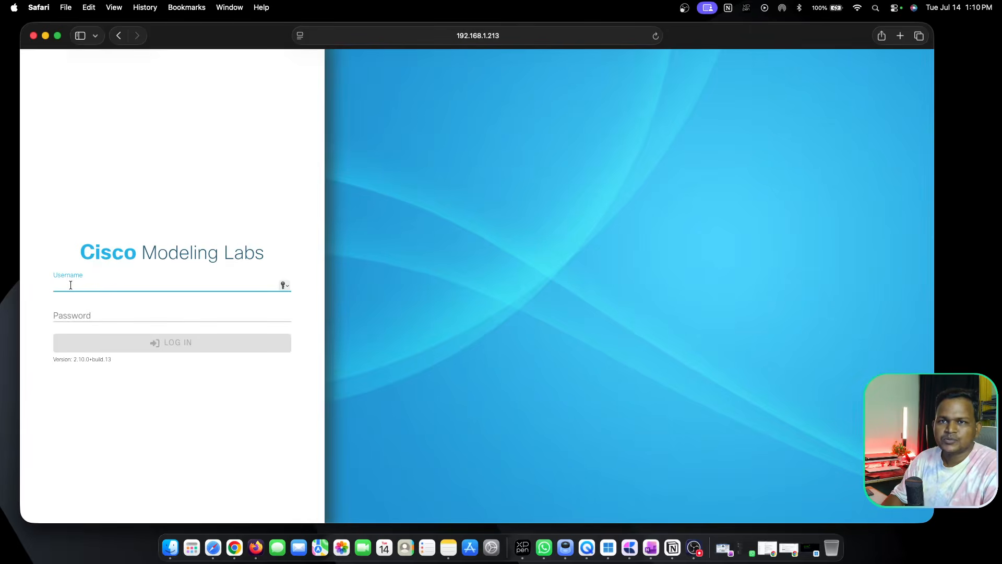
Log in to Cisco Modeling Labs as admin with the account password and dismiss the user contact details notice.
text(admin)
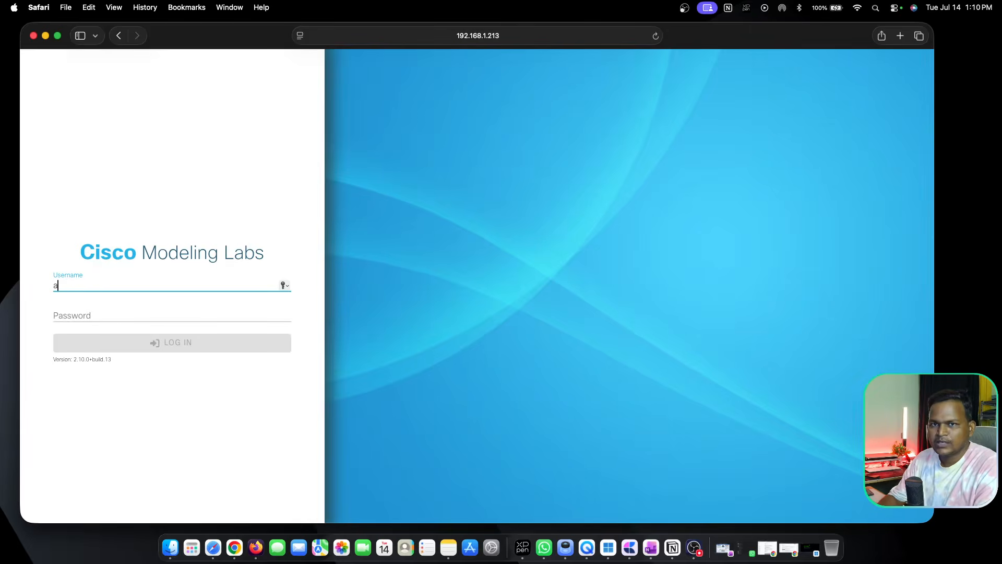
key(Tab)
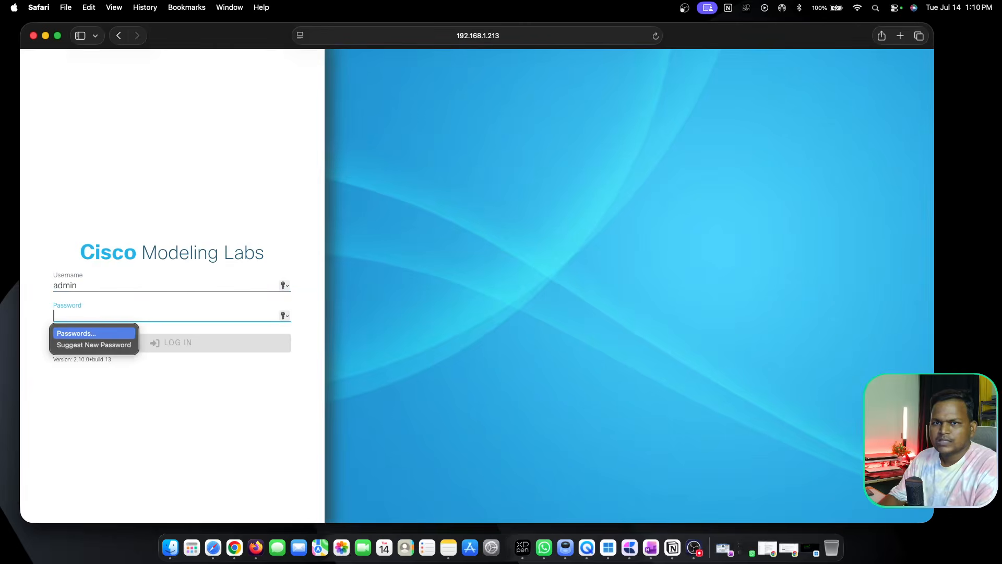
text(********)
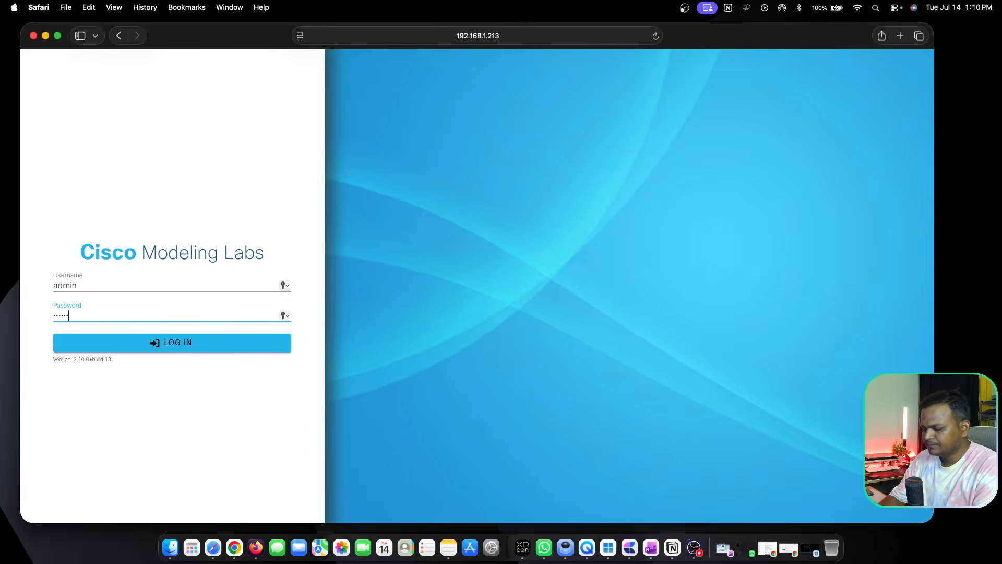
text(*)
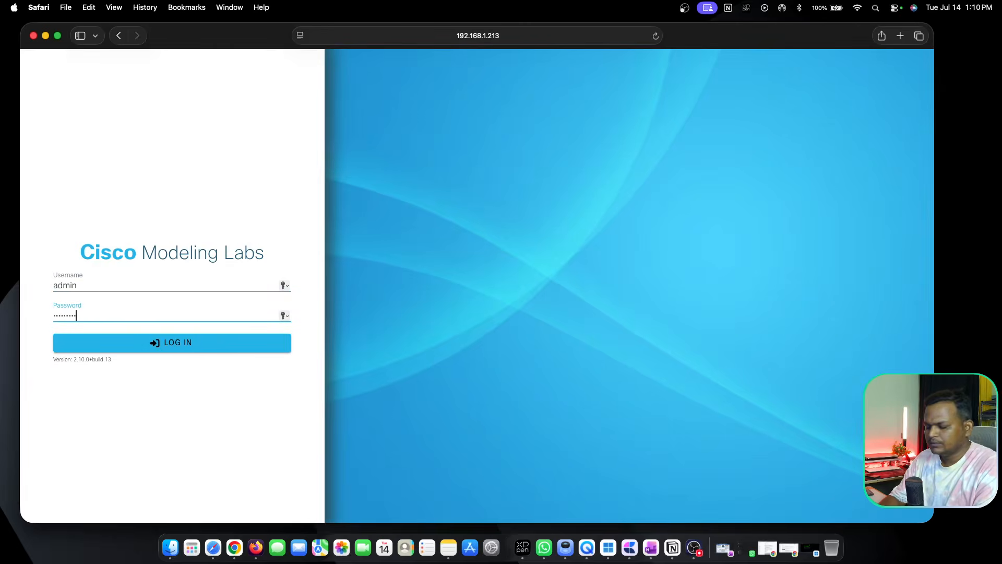
click(95, 339)
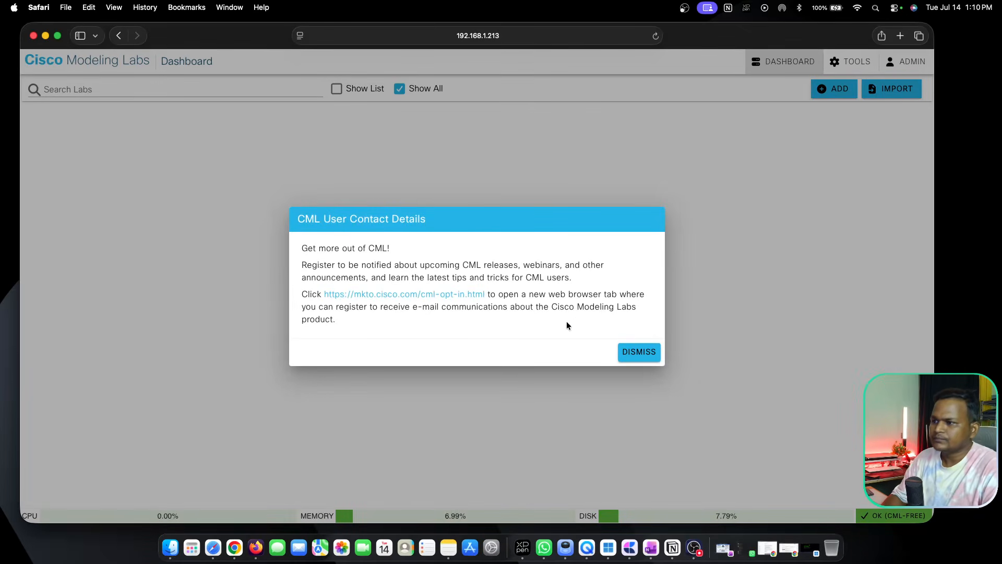
click(630, 352)
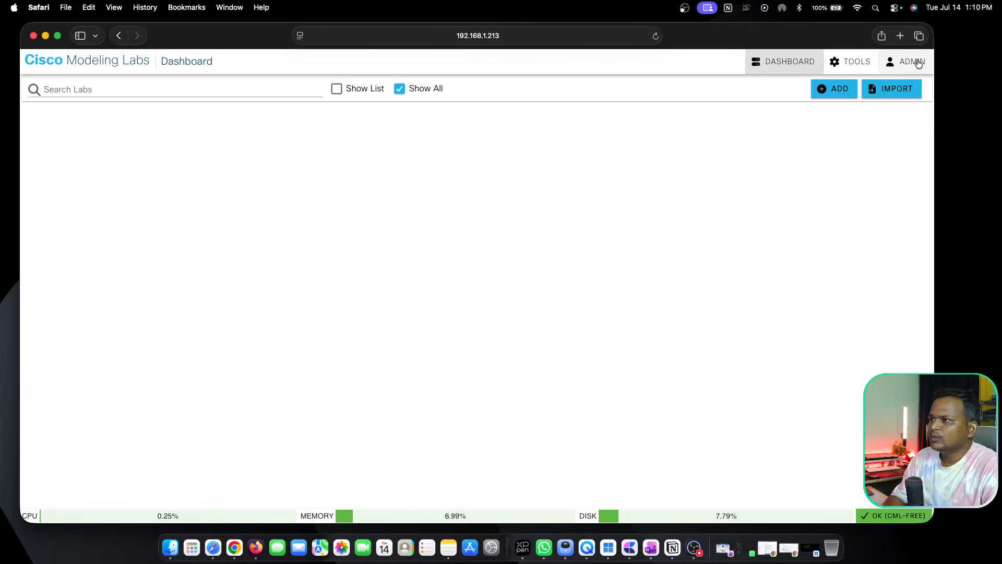
Look through the available user and admin tools and the lab import page, returning to the dashboard.
click(838, 61)
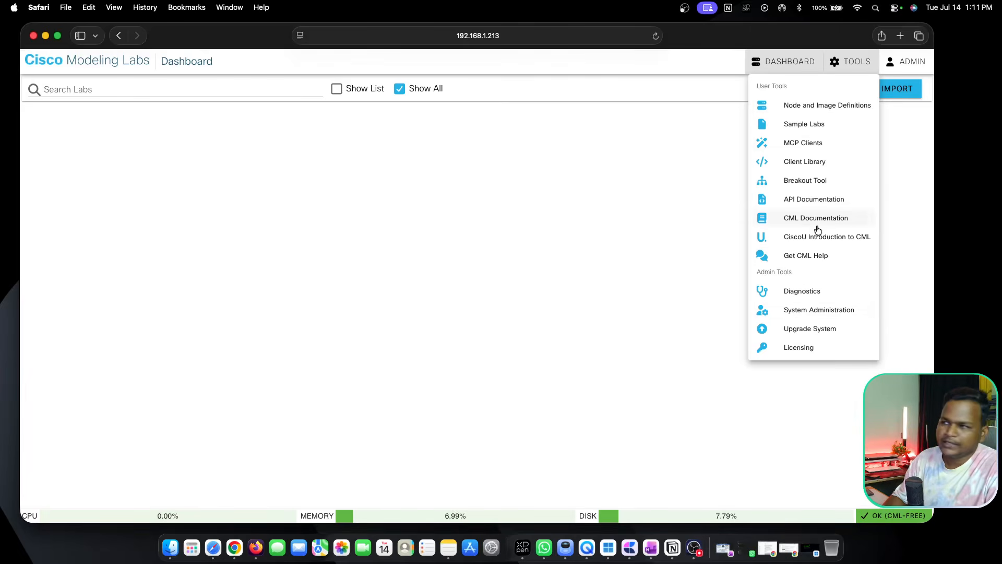
click(798, 63)
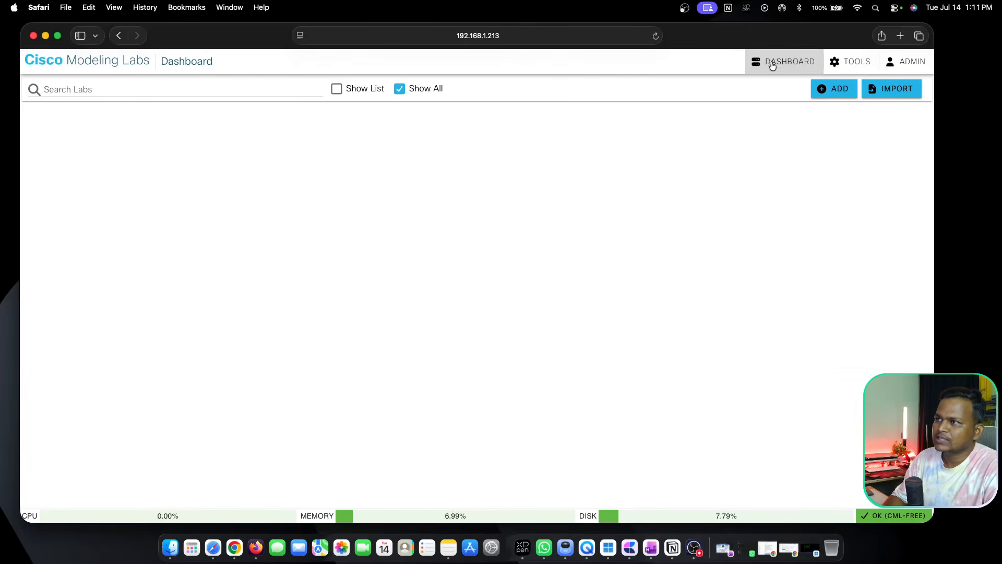
click(891, 90)
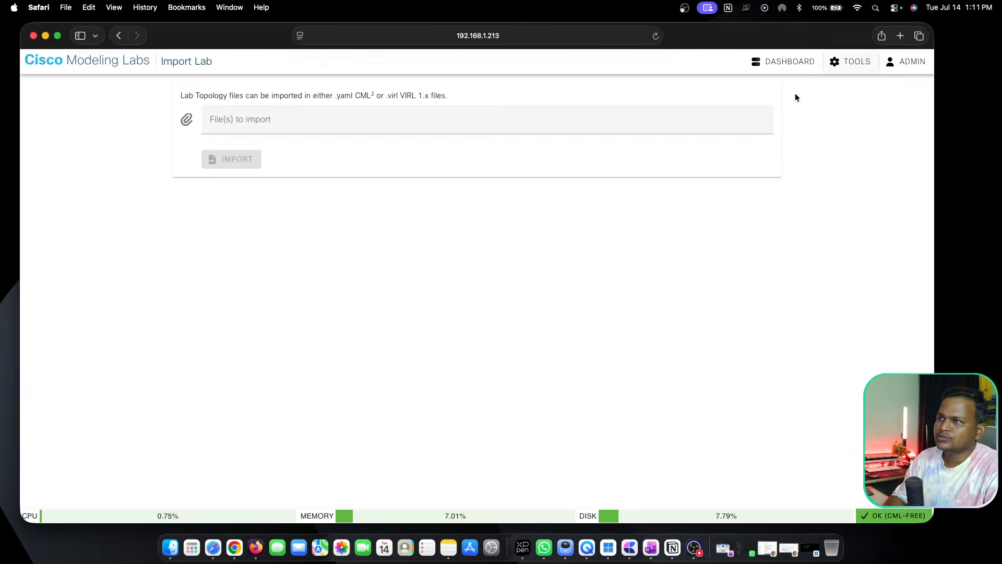
click(785, 70)
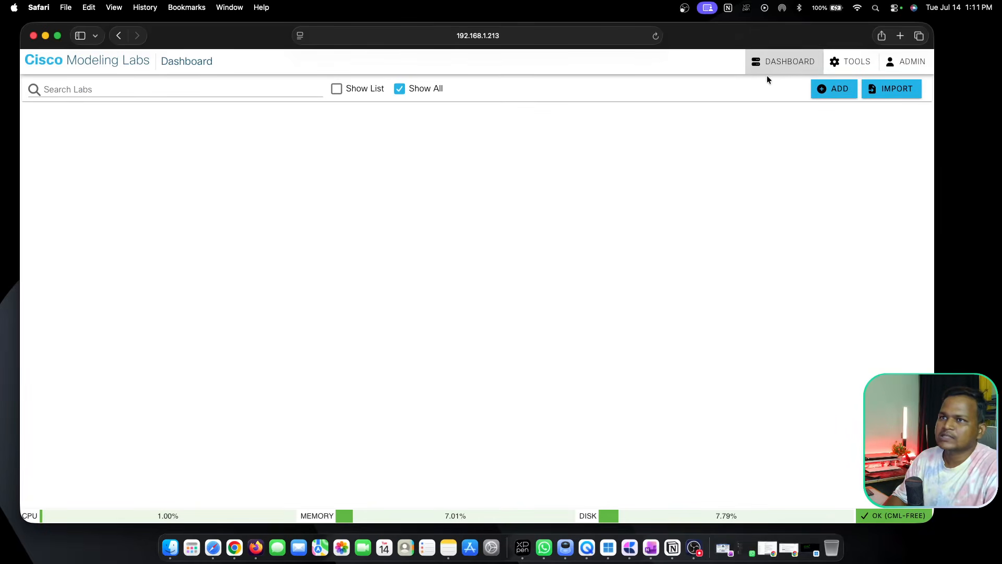
Turn on the dark theme for the web interface and review the remaining account options.
click(906, 63)
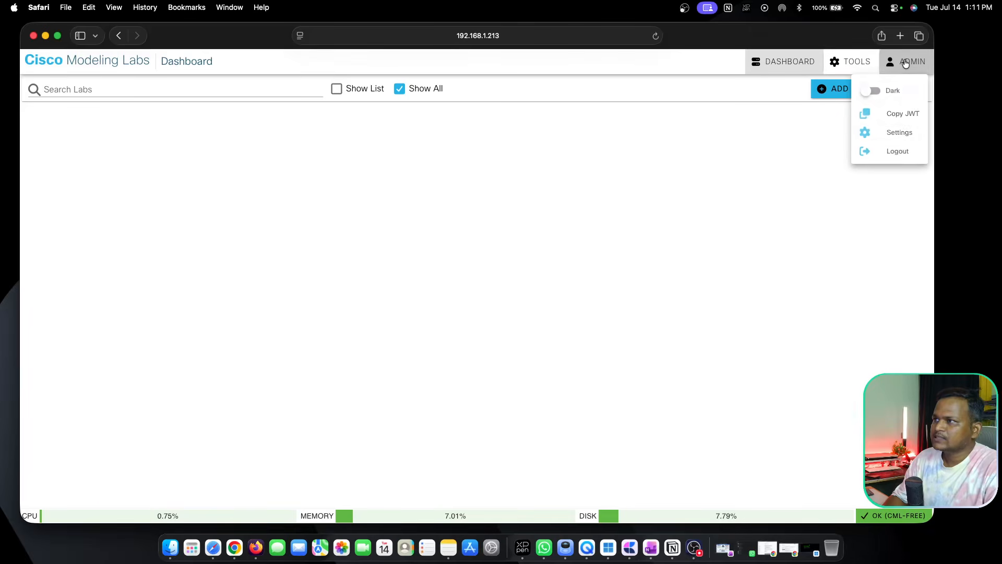
click(875, 92)
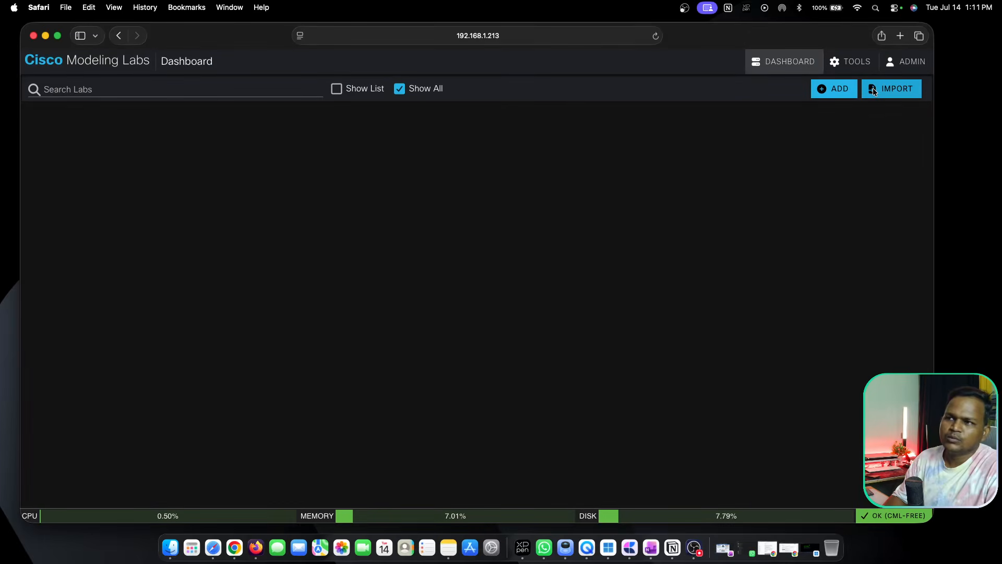
click(908, 63)
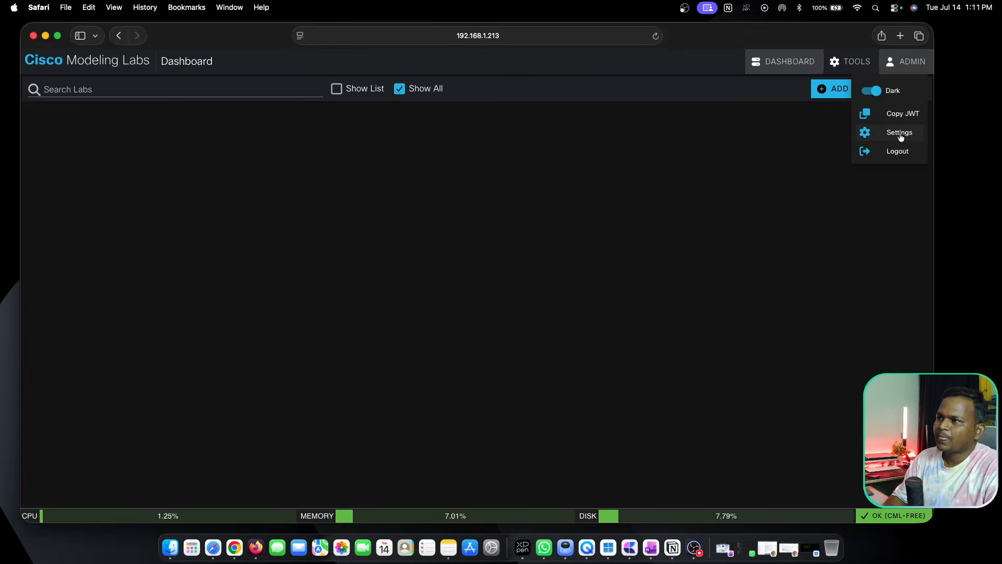
click(793, 149)
Add a new lab from the dashboard.
click(831, 90)
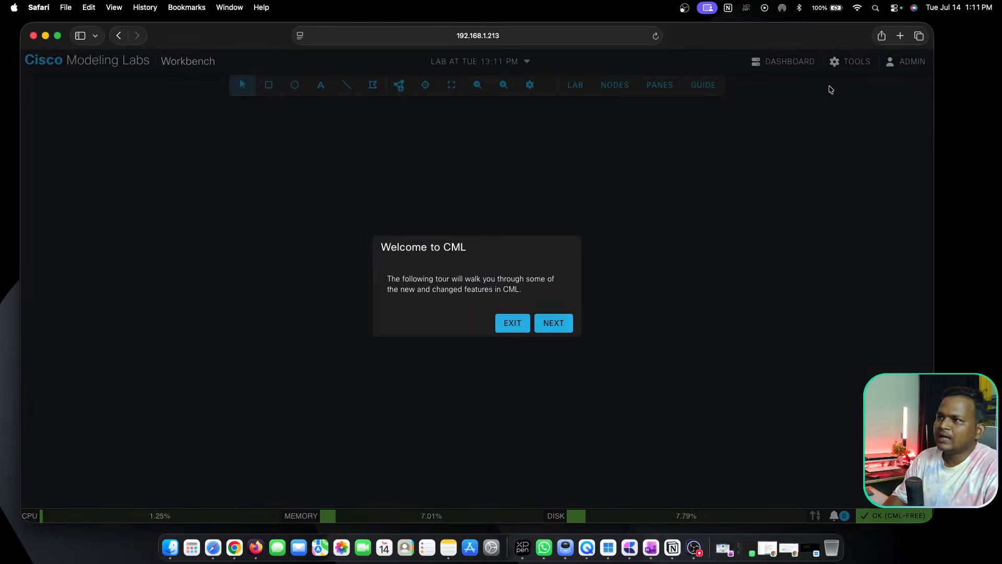
Step through the welcome tour of the workbench features to its end and exit it.
click(550, 325)
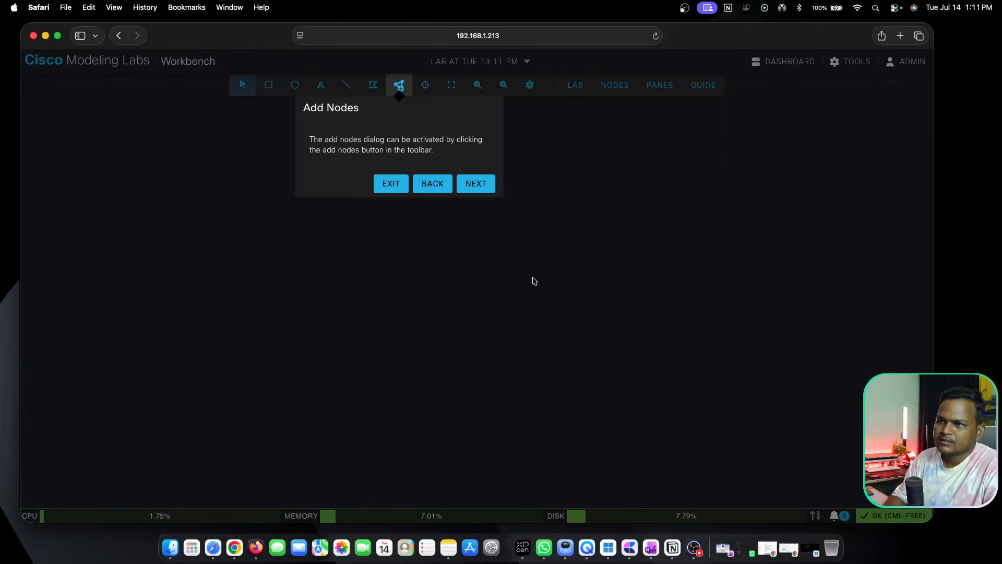
click(476, 186)
click(593, 144)
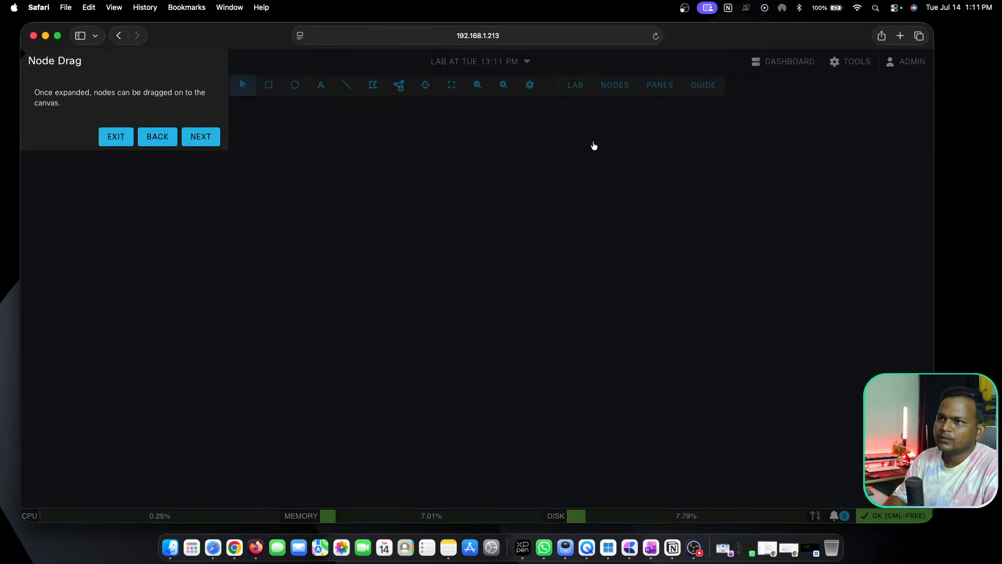
click(204, 139)
click(459, 216)
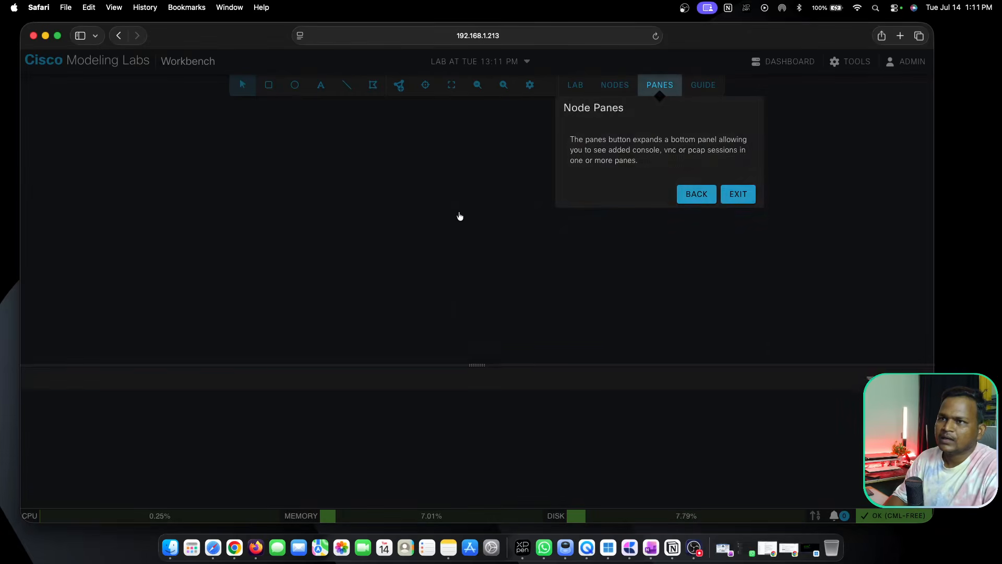
click(747, 193)
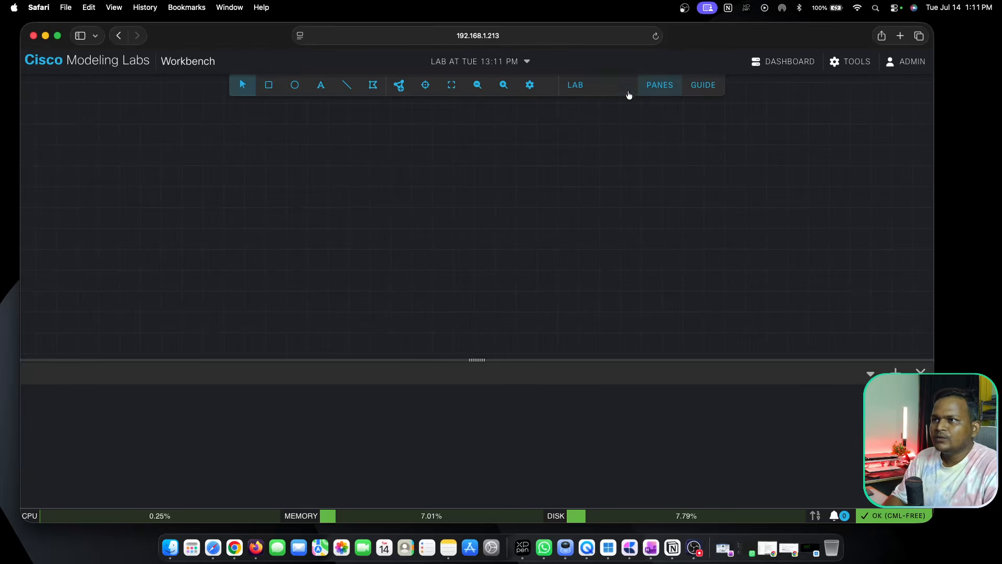
Examine the lab's node list, the node palette and the available lab actions, leaving the node list open.
click(613, 86)
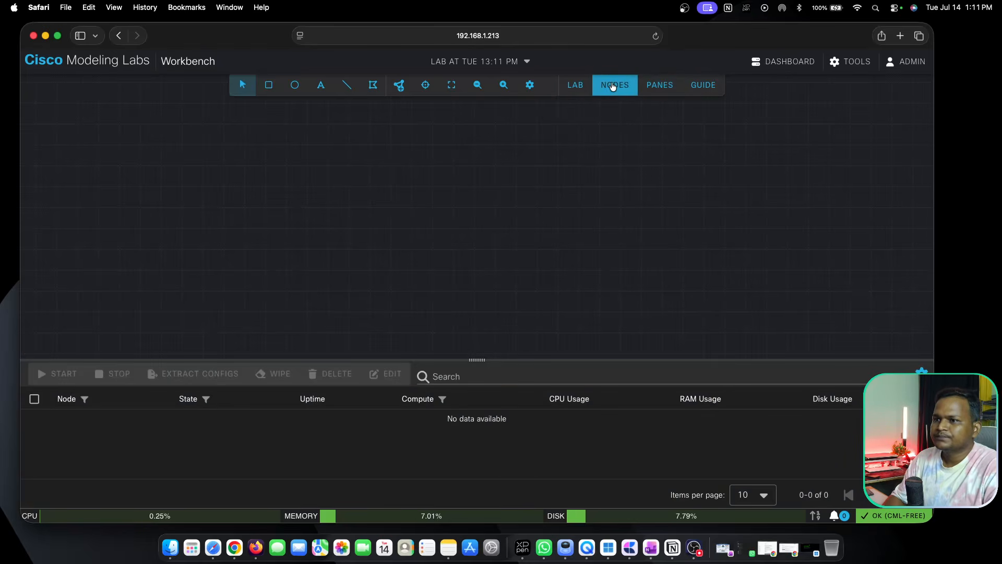
click(616, 89)
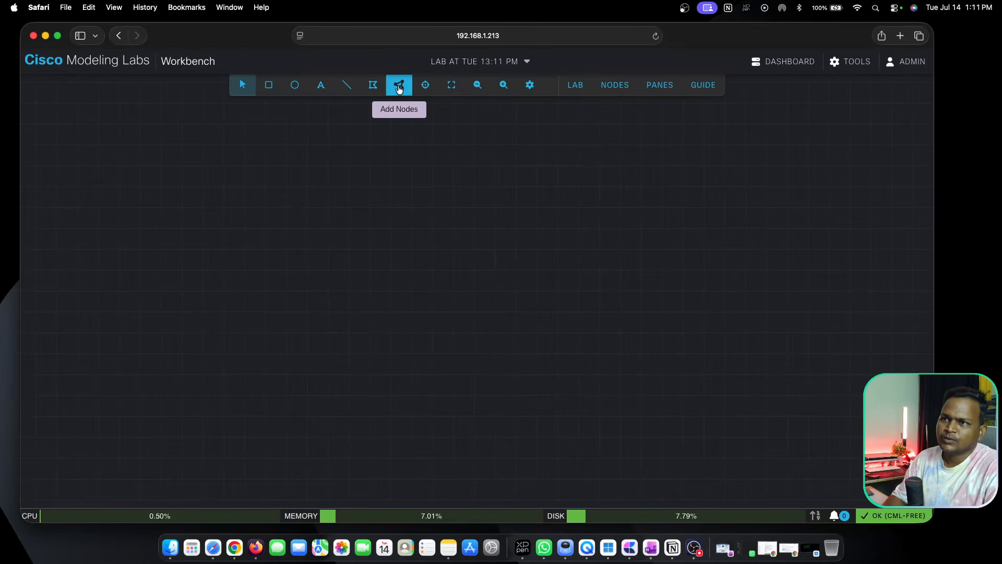
click(399, 88)
click(616, 89)
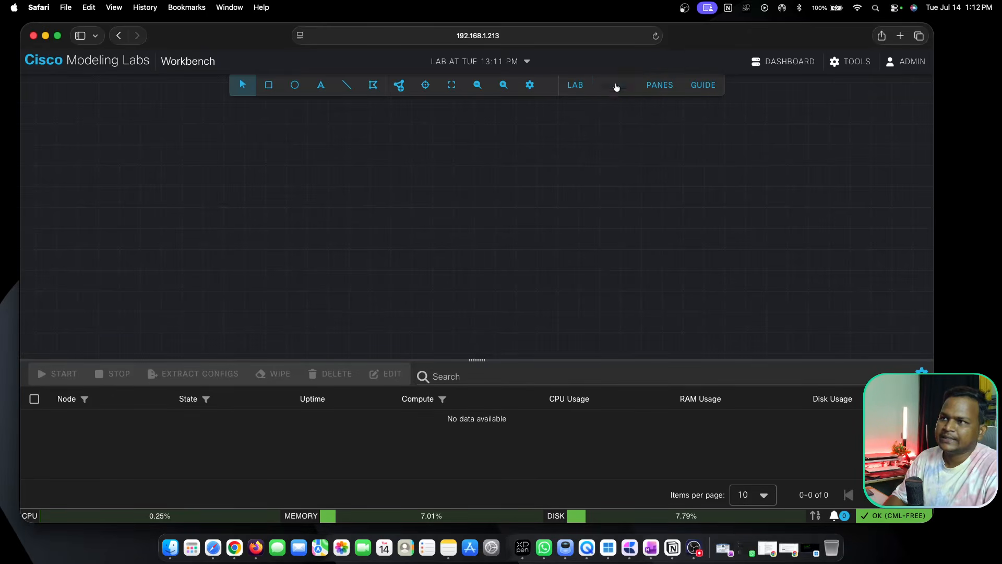
click(576, 86)
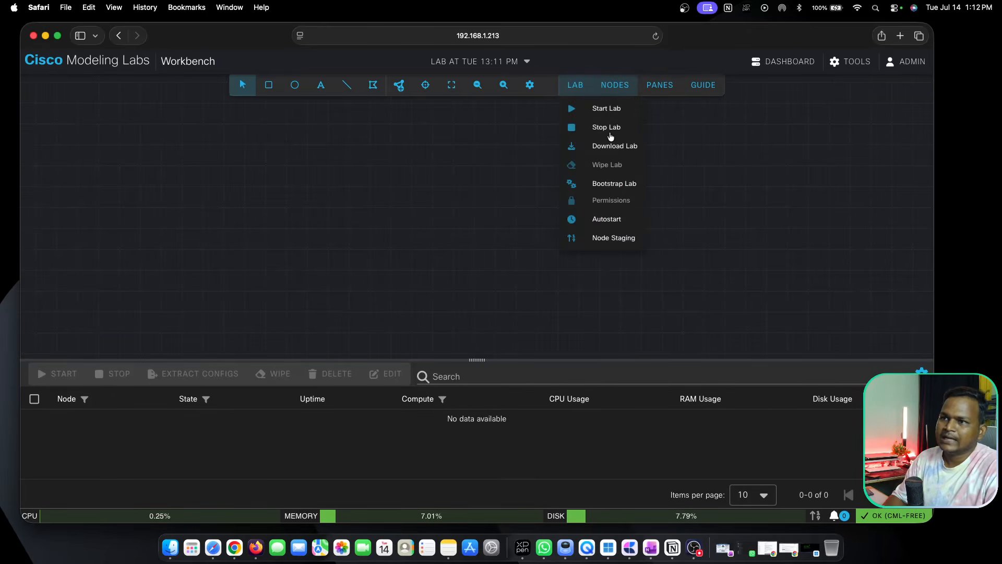
click(523, 124)
Browse the available node definitions and add an IOL-L2 switch to the lab canvas.
click(399, 87)
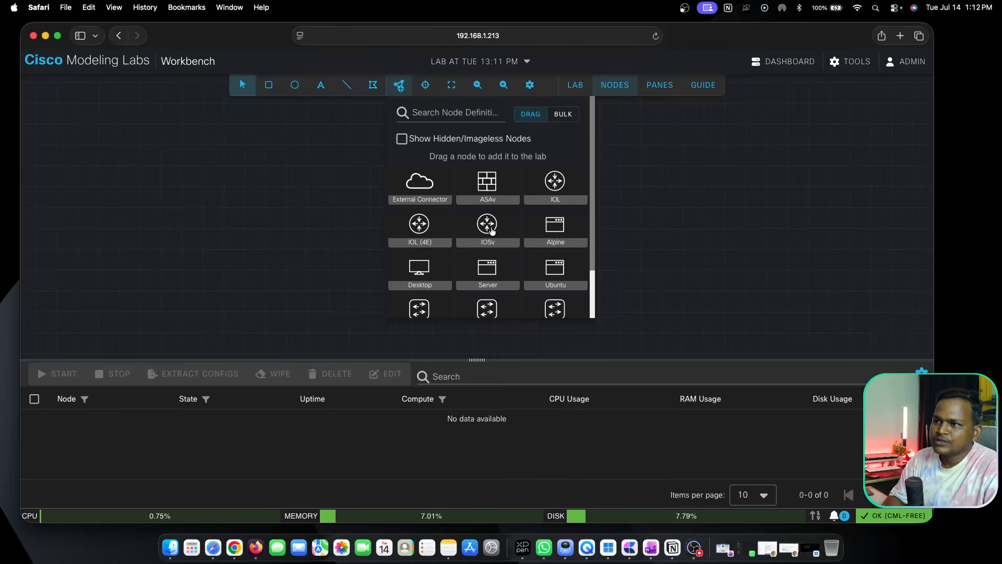
scroll(564, 230, down, 2)
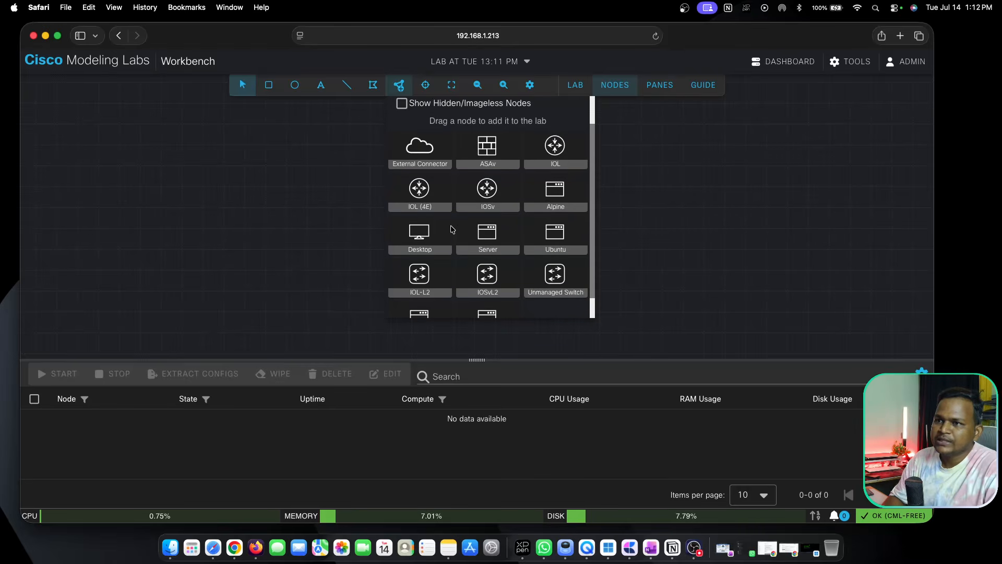
scroll(425, 275, down, 1)
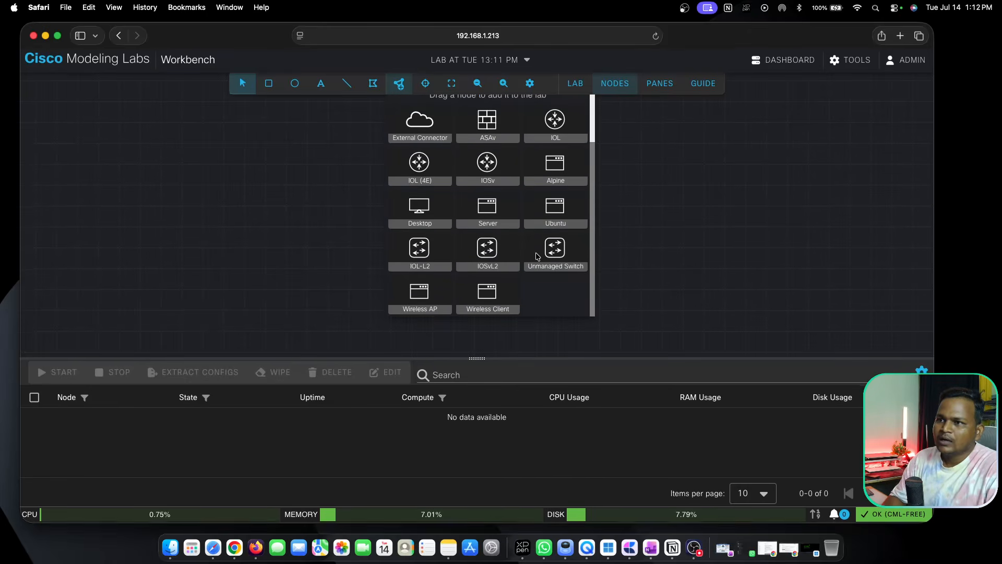
scroll(510, 251, up, 1)
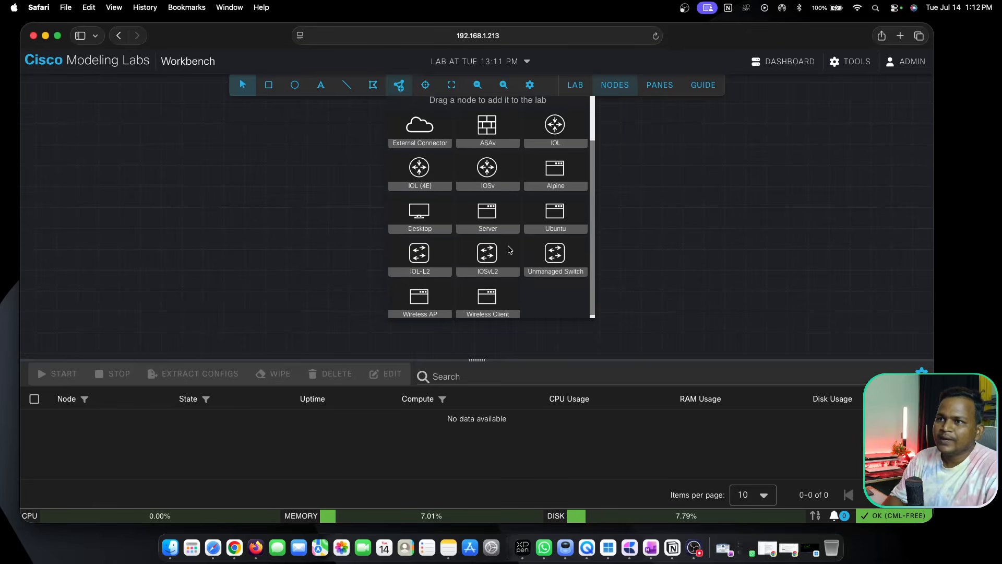
drag(423, 263, 273, 221)
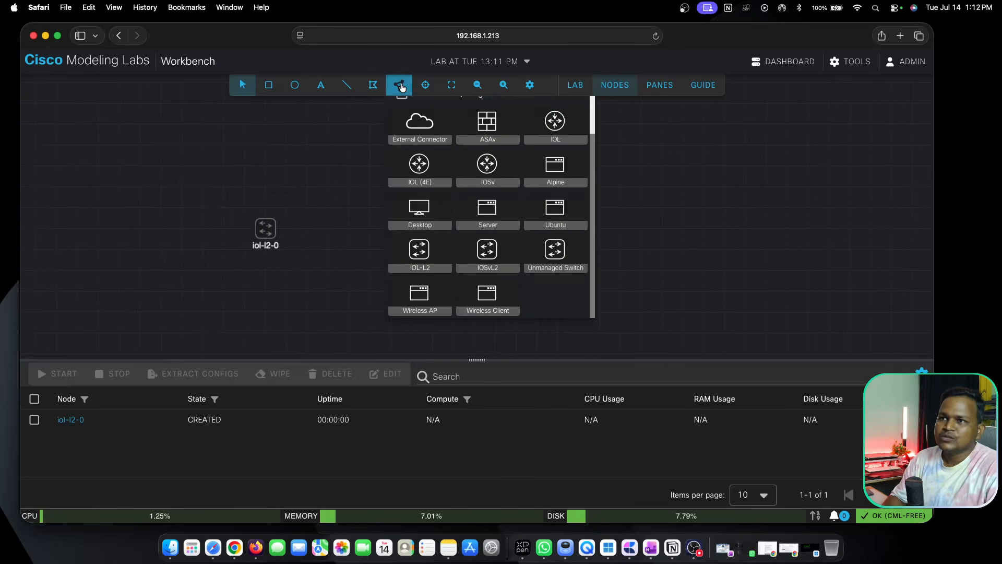
Add an IOL router above the switch, plus a Desktop node and an Ubuntu node on either side, and close the node palette.
scroll(488, 167, up, 2)
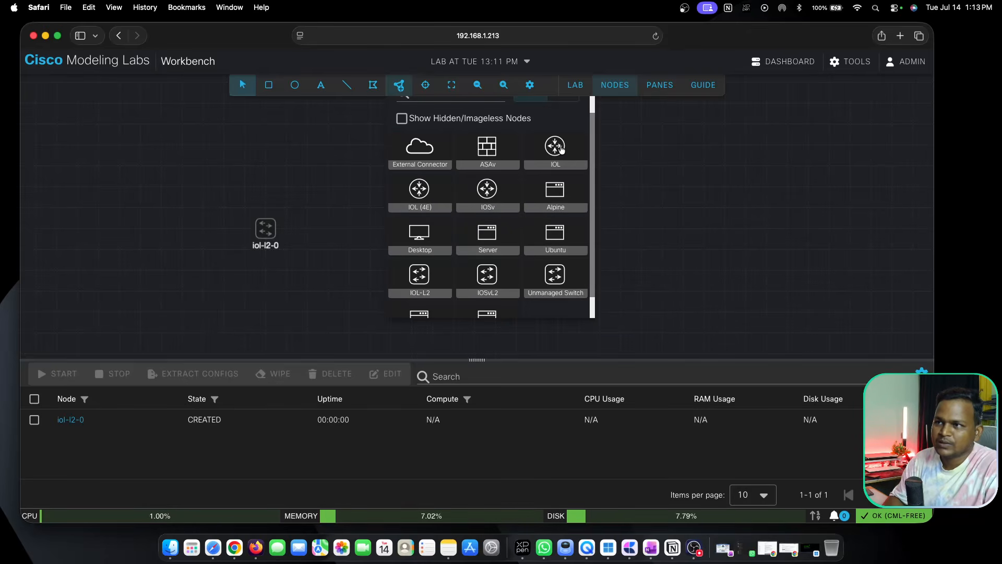
drag(555, 148, 275, 167)
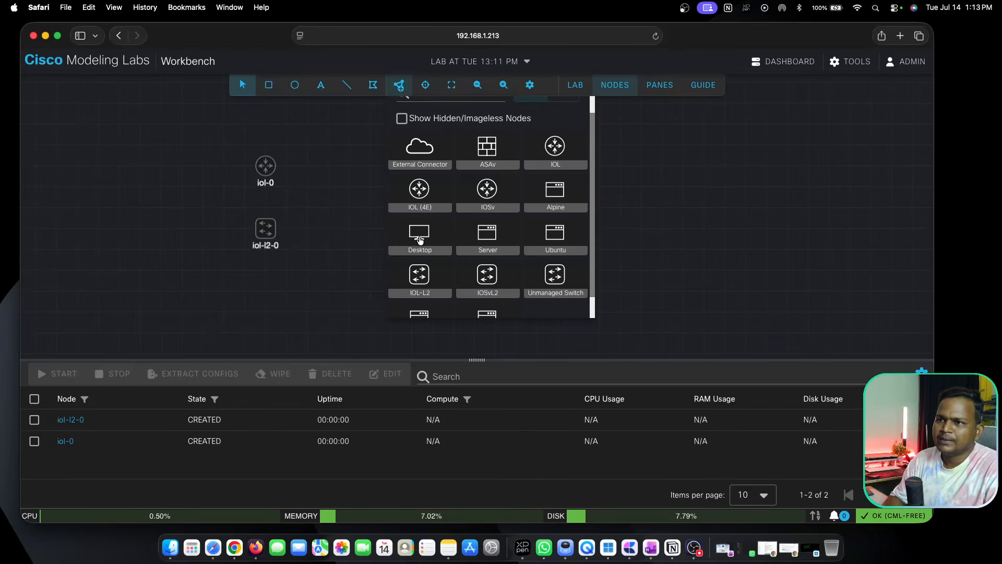
drag(425, 249, 353, 249)
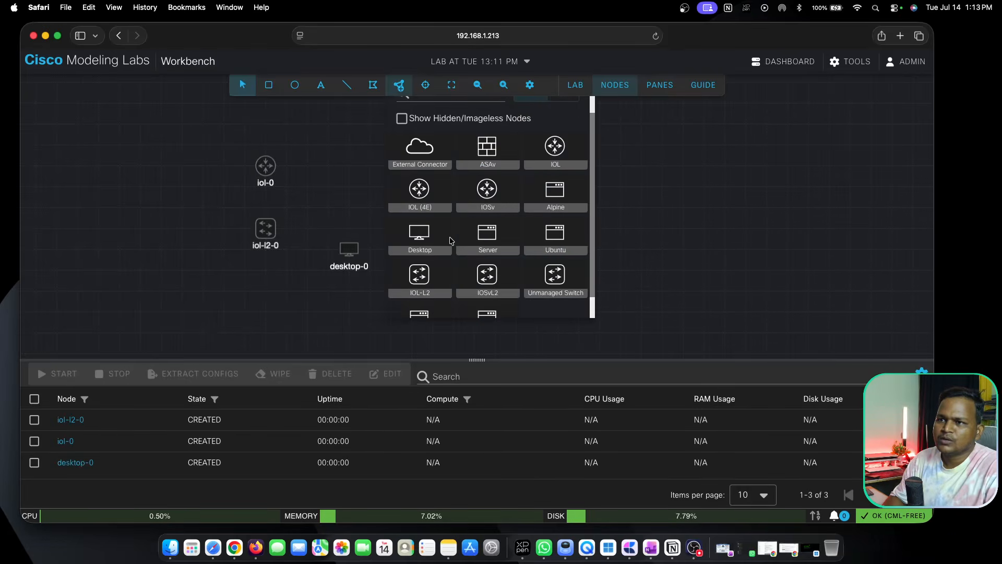
scroll(490, 281, down, 1)
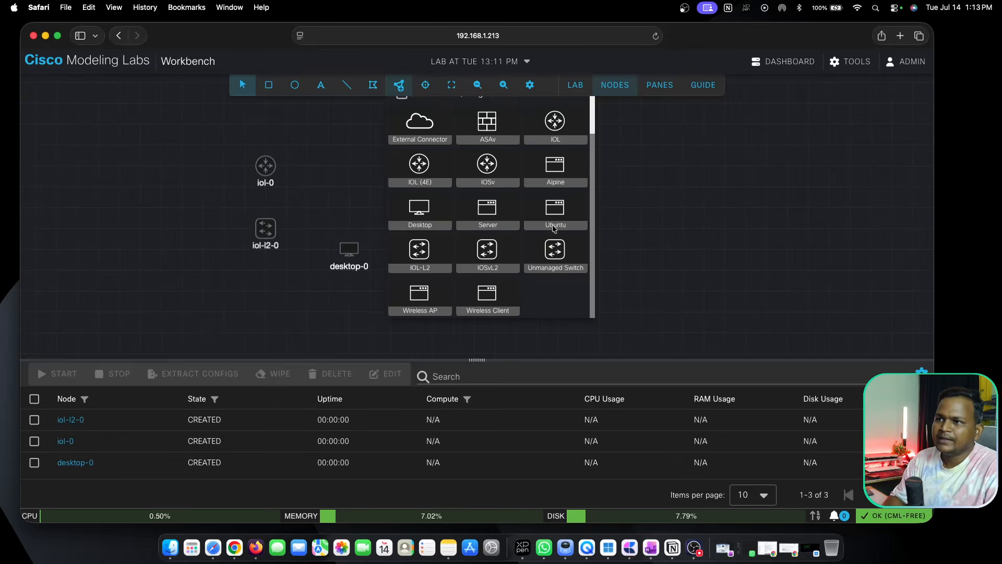
drag(559, 211, 163, 276)
click(183, 168)
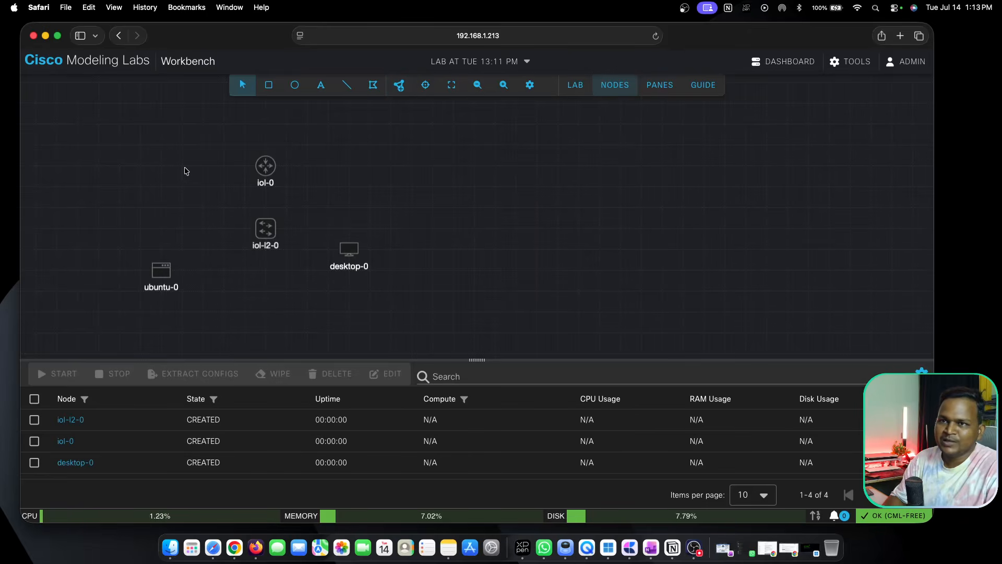
Centre the topology and space it out by moving the iol-l2-0 switch and desktop-0 farther from the router.
drag(122, 174, 271, 155)
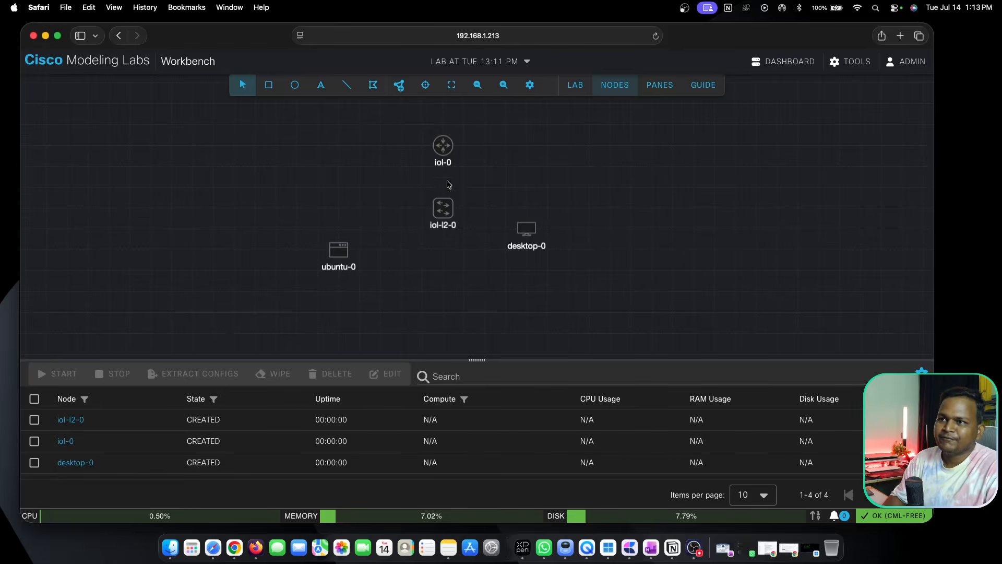
drag(445, 214, 445, 235)
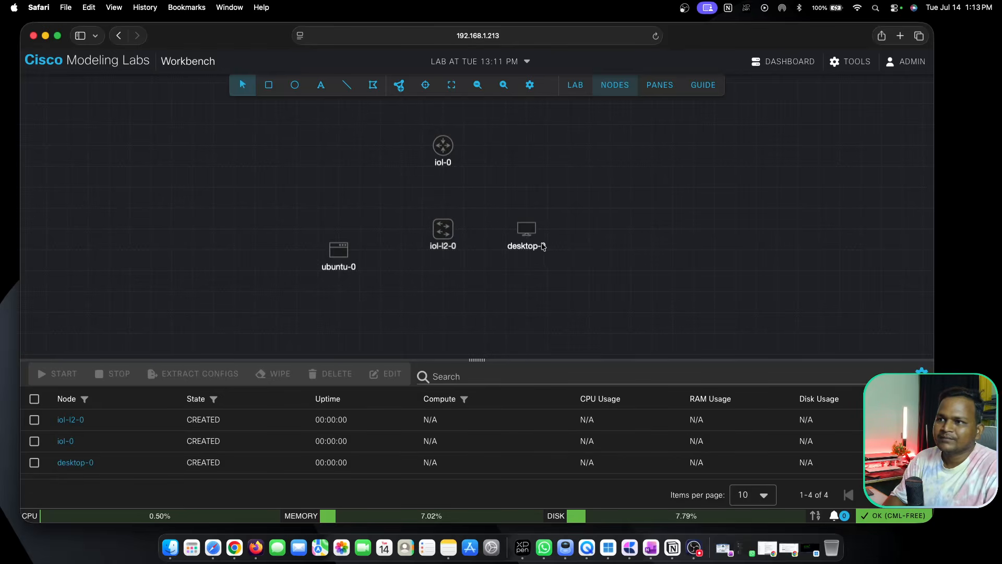
mouse_move(543, 246)
mouse_down()
mouse_move(547, 266)
mouse_move(552, 258)
mouse_up()
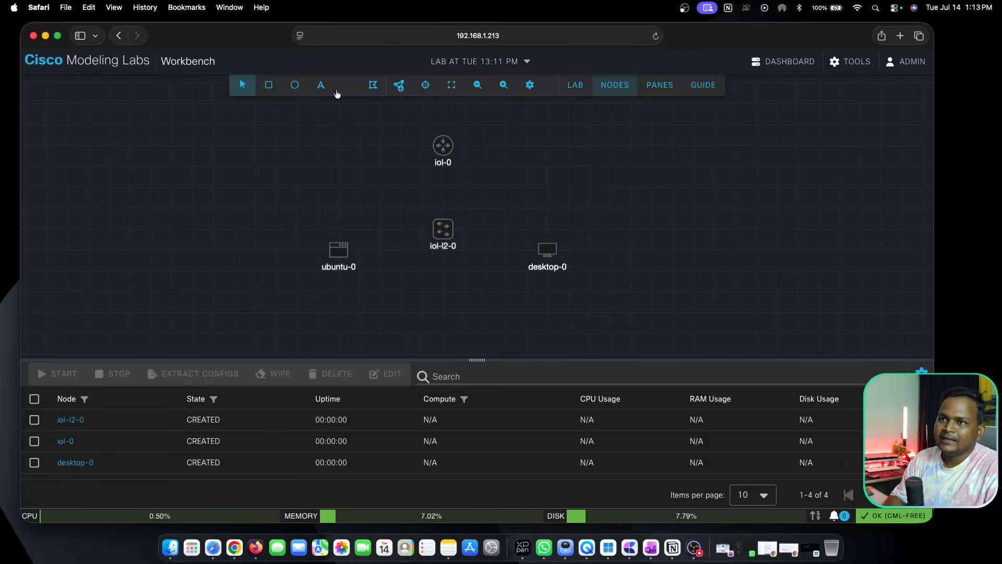
Create a link from interface E0/0 of the iol-0 router to E0/0 of the iol-l2-0 switch.
right_click(446, 147)
click(502, 195)
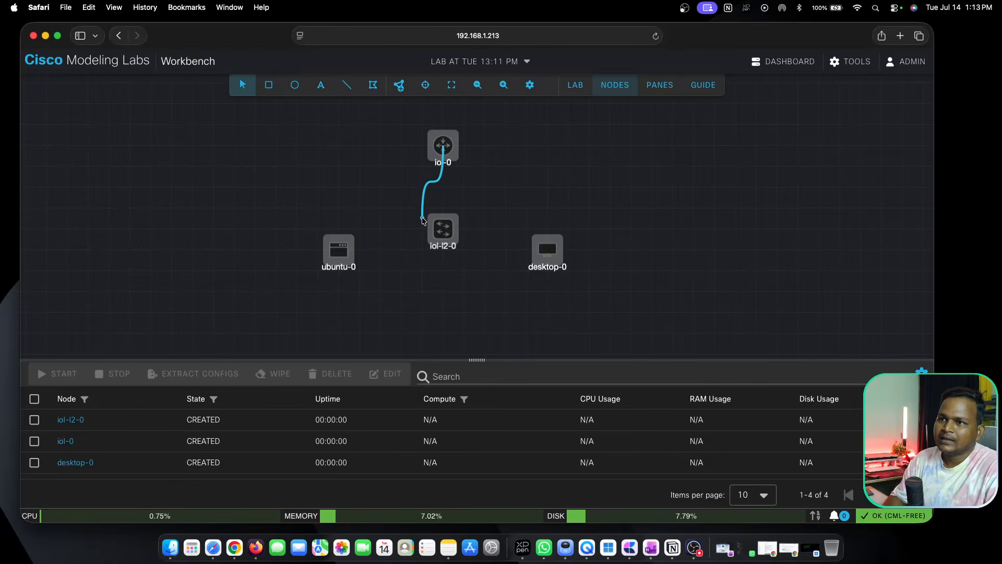
click(443, 228)
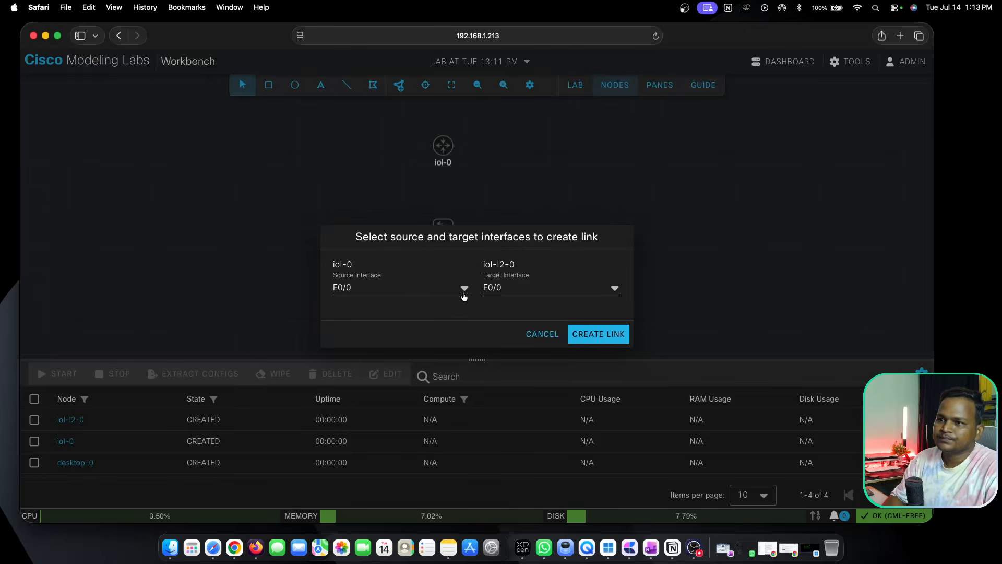
click(600, 337)
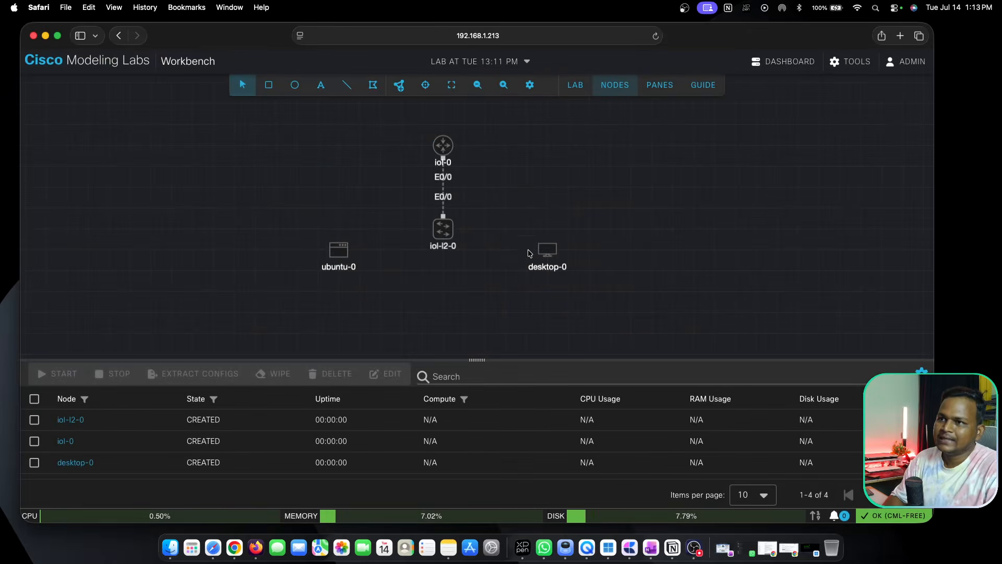
Move iol-l2-0 and ubuntu-0 lower on the canvas and link the switch's E0/1 to Ens2 on ubuntu-0.
drag(445, 229, 445, 250)
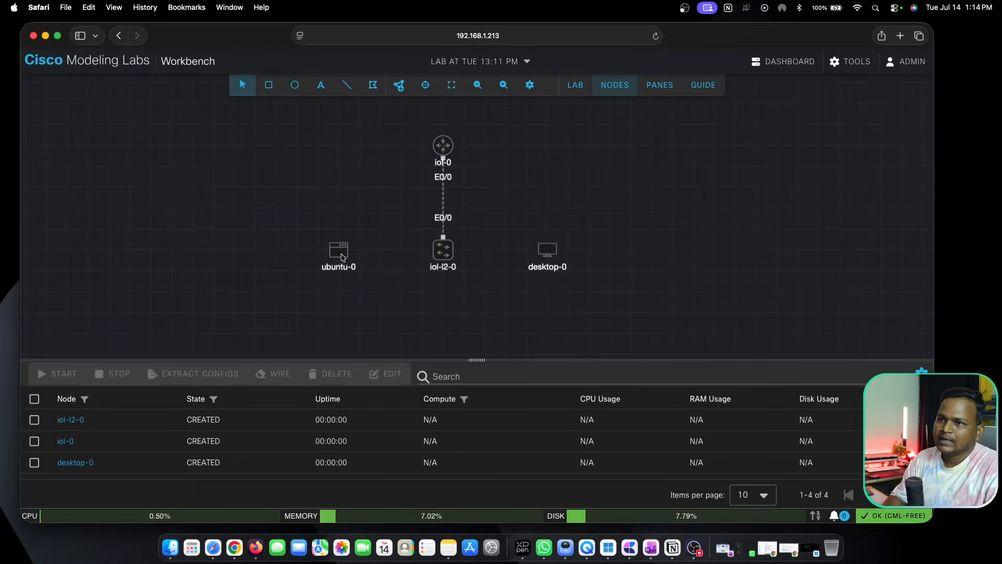
drag(343, 257, 343, 298)
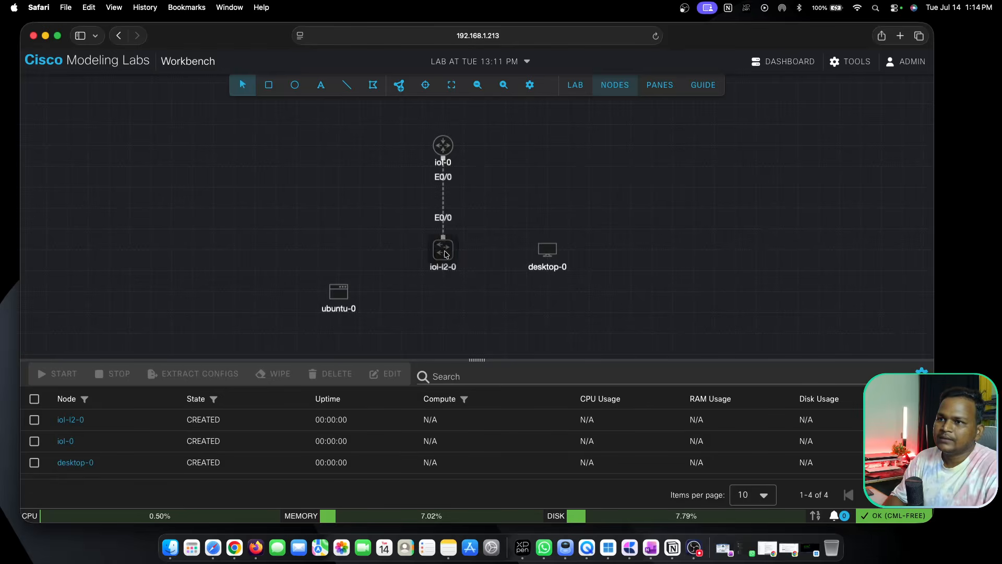
right_click(446, 254)
click(486, 301)
click(340, 295)
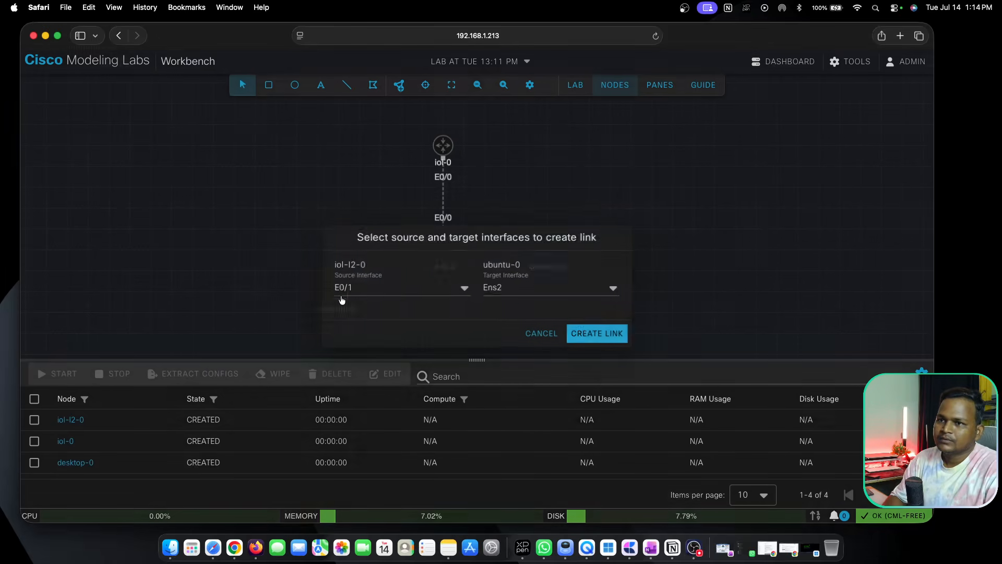
click(585, 331)
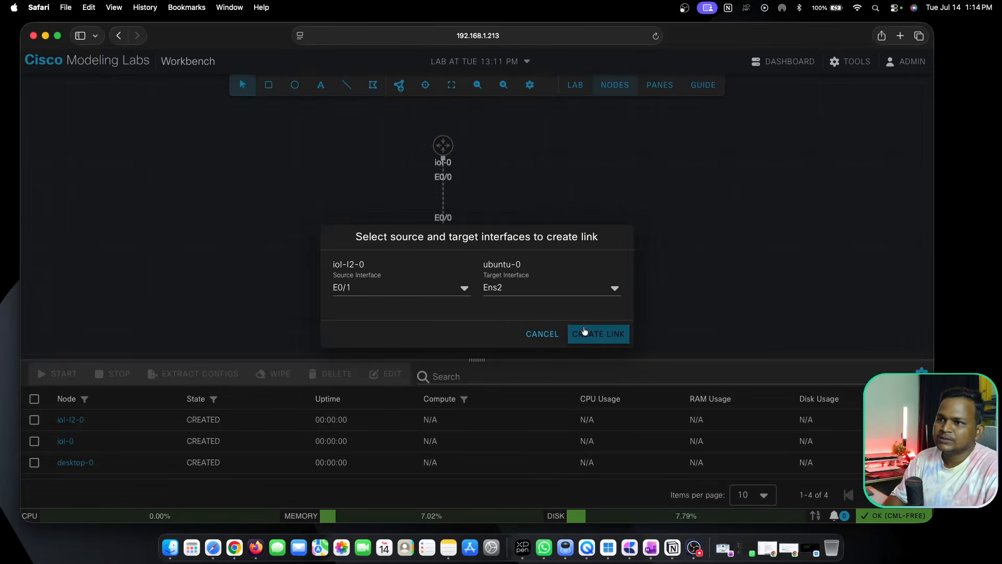
click(615, 287)
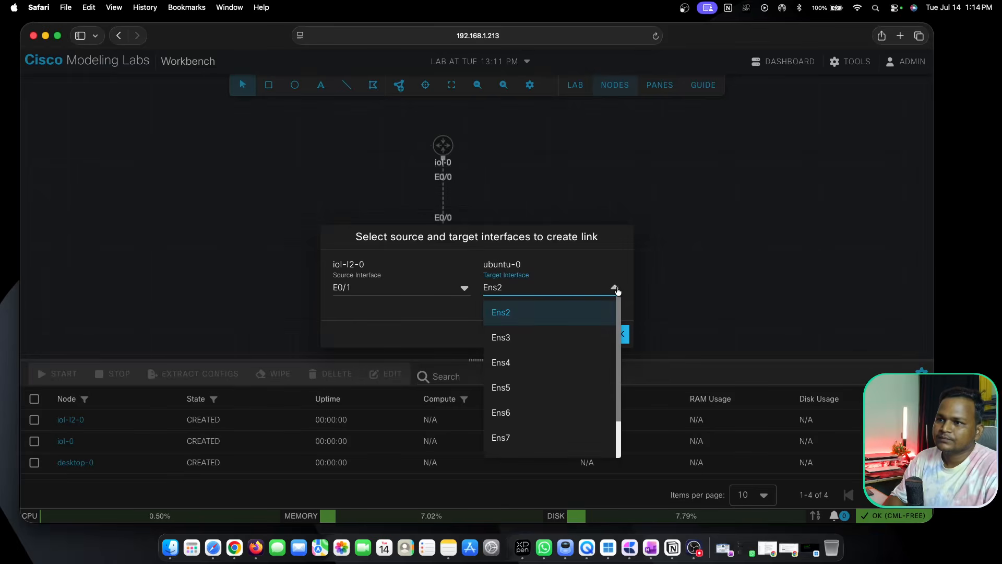
click(594, 295)
click(589, 333)
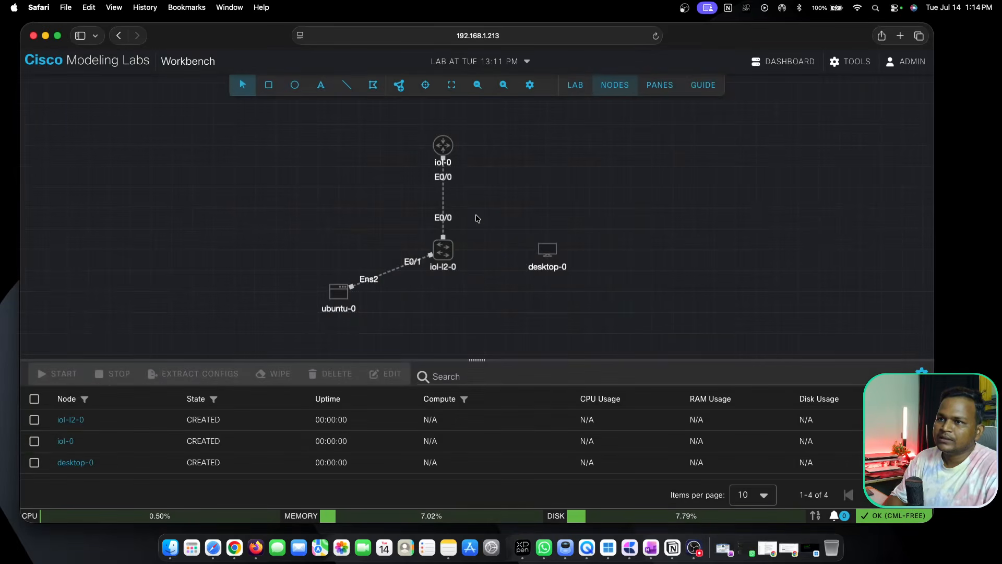
Link E0/2 of the iol-l2-0 switch to E0 on desktop-0 and place desktop-0 level with ubuntu-0.
right_click(439, 254)
click(482, 291)
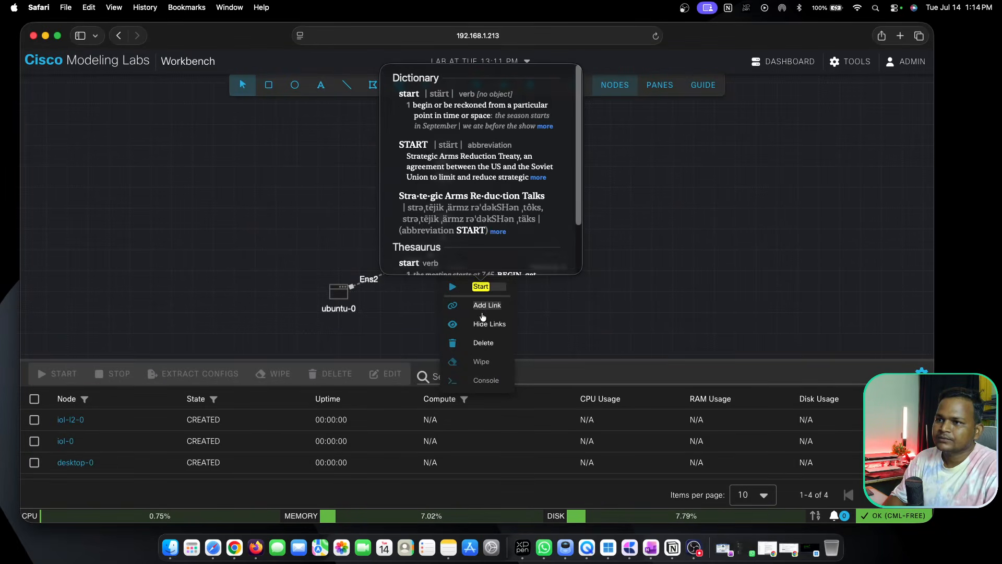
click(484, 312)
click(486, 310)
click(548, 253)
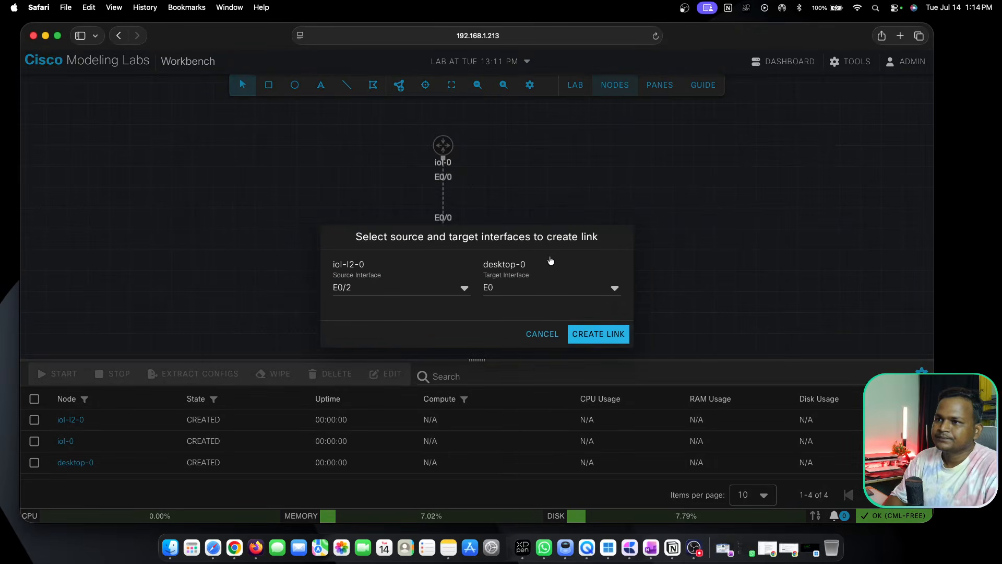
click(594, 338)
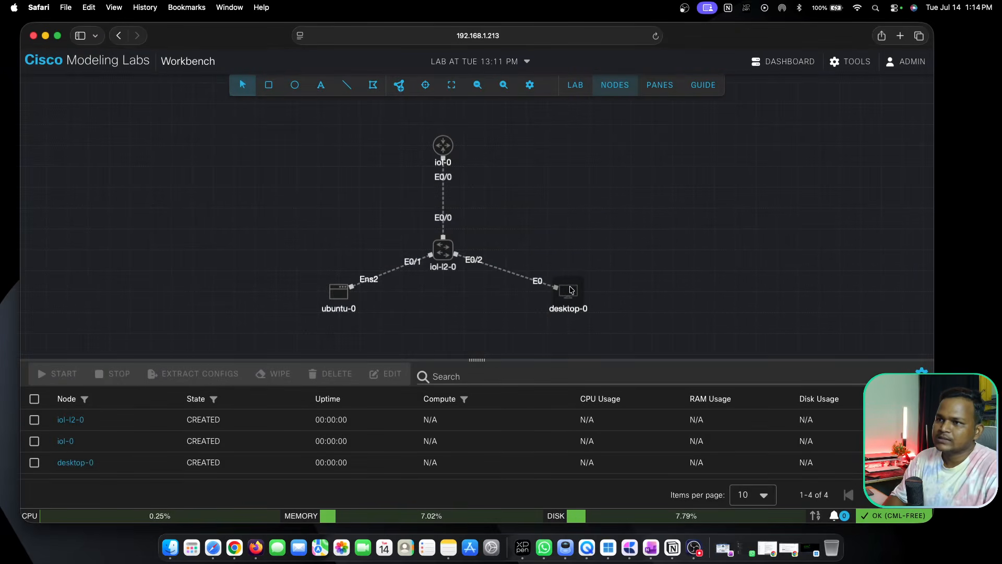
Start the iol-0 router, the iol-l2-0 switch, ubuntu-0 and desktop-0 individually.
right_click(447, 147)
click(490, 182)
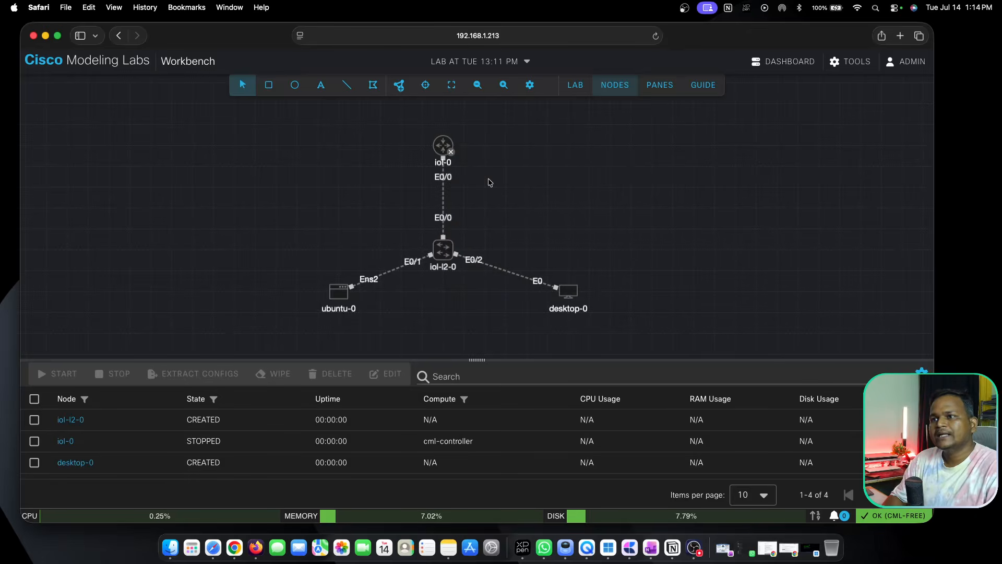
right_click(444, 253)
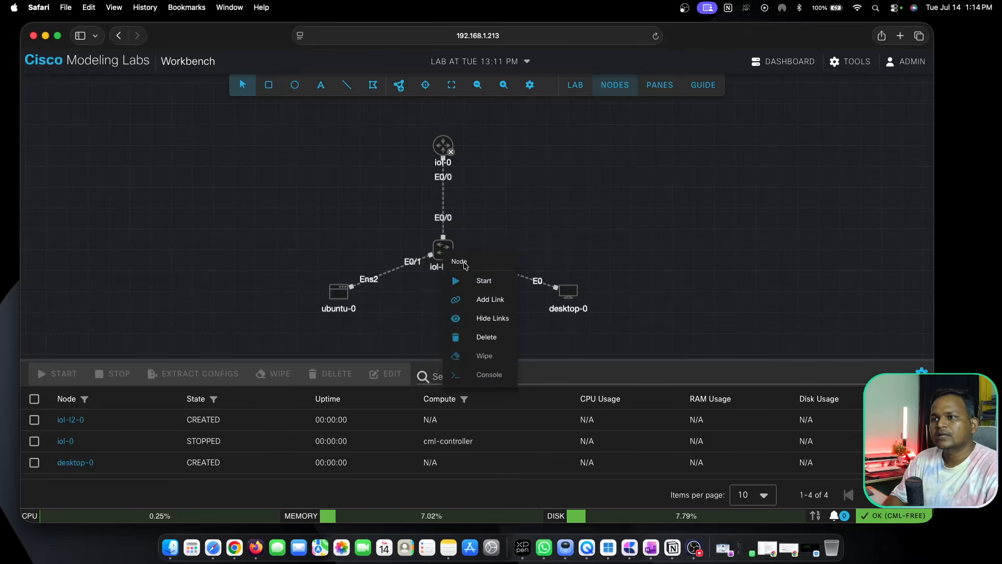
click(489, 283)
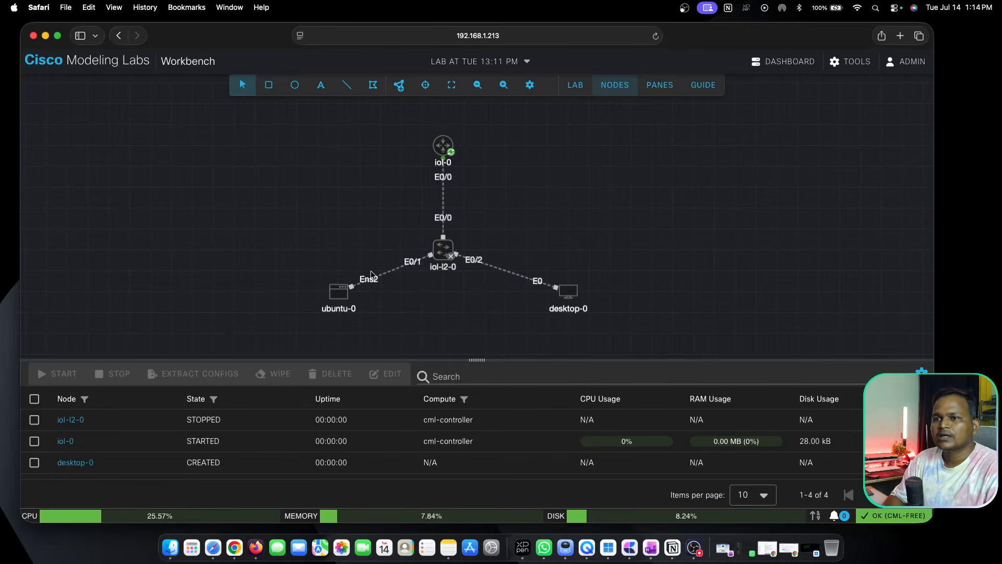
right_click(339, 297)
click(390, 326)
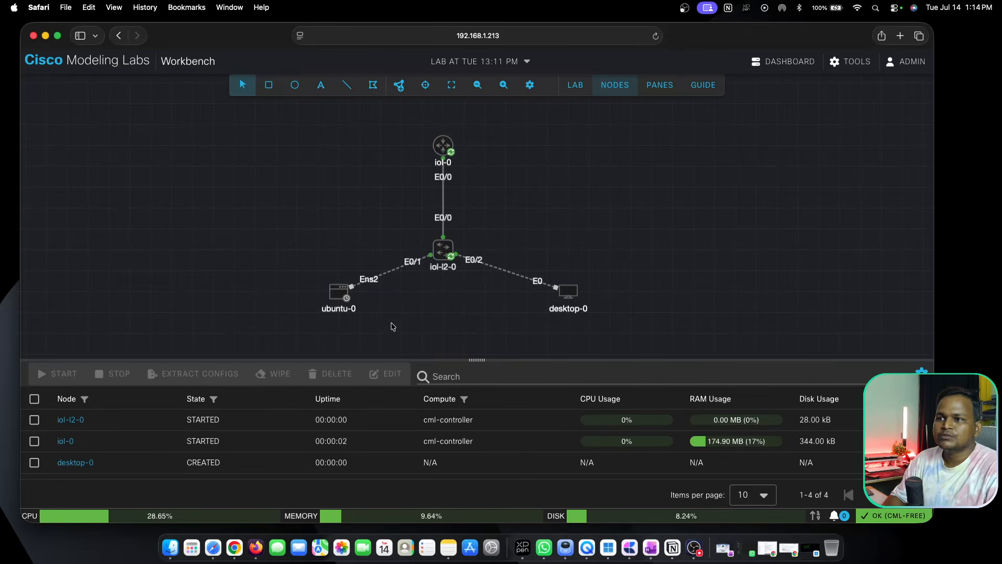
right_click(571, 293)
click(605, 326)
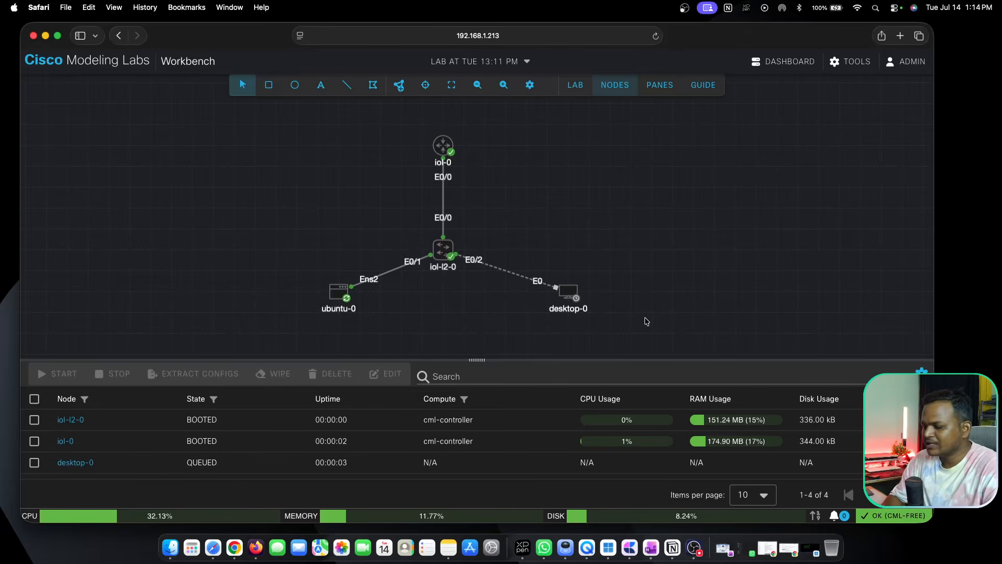
right_click(569, 294)
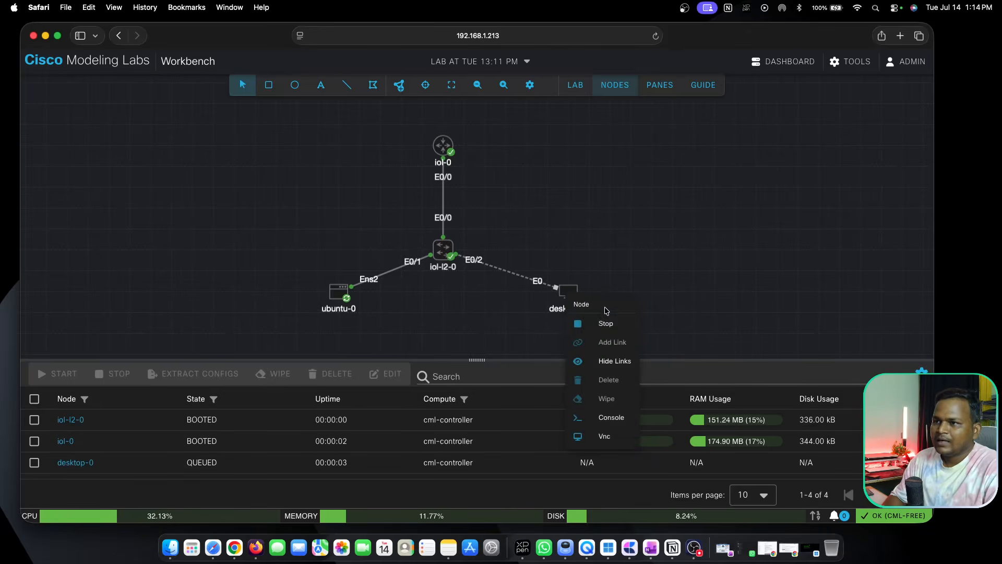
drag(600, 324, 597, 251)
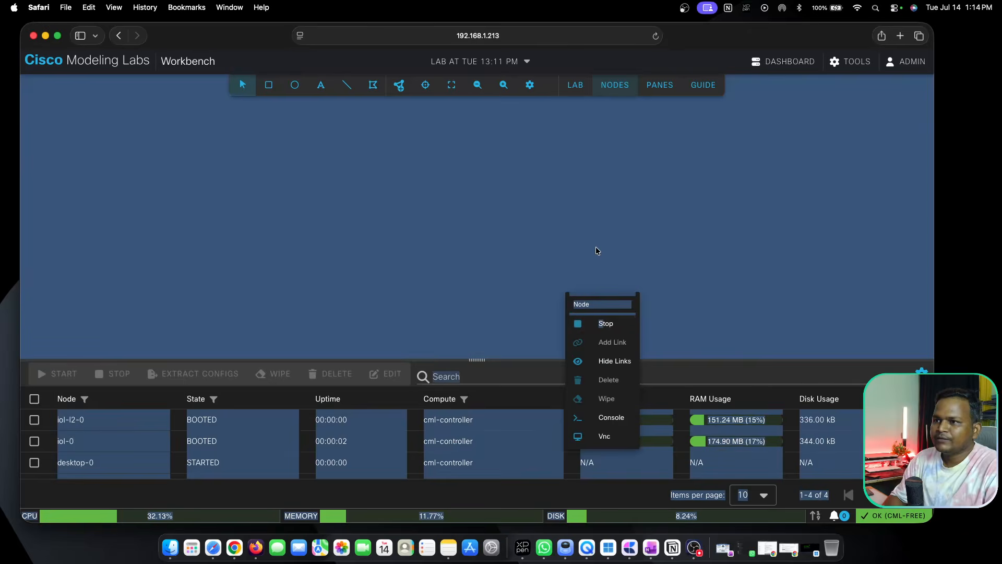
click(568, 244)
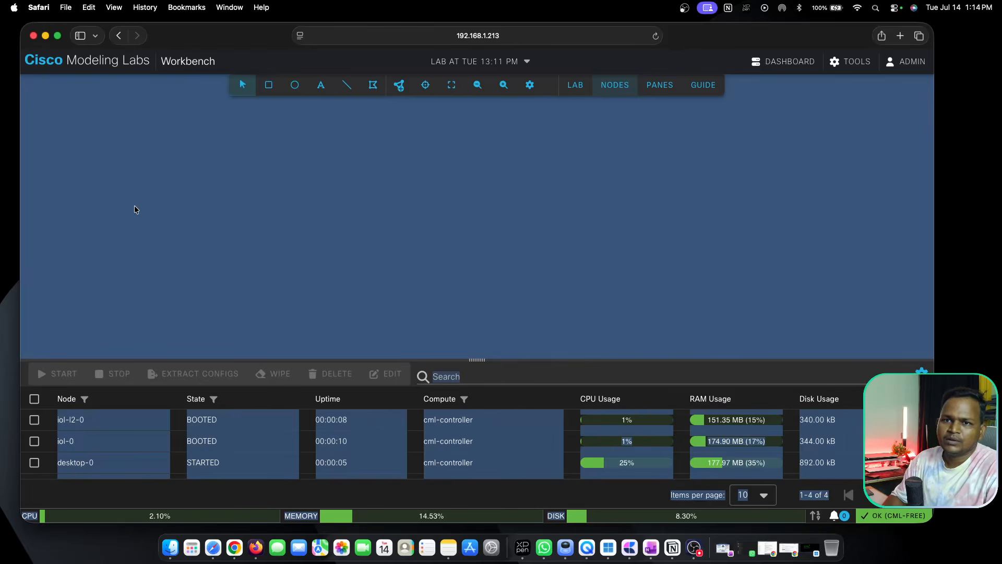
click(44, 375)
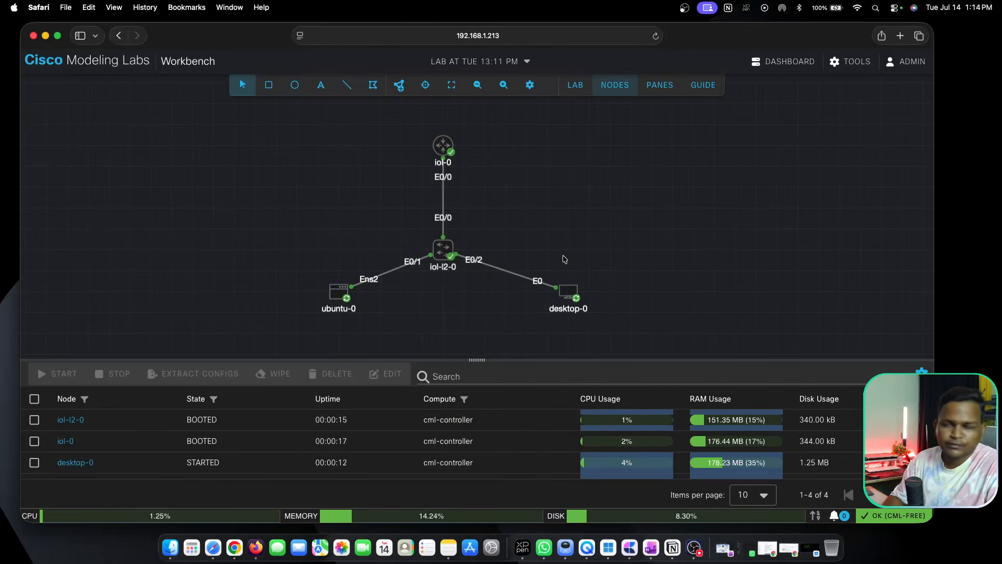
Move desktop-0 slightly closer to the iol-l2-0 switch, keeping it level with ubuntu-0.
drag(568, 298, 547, 298)
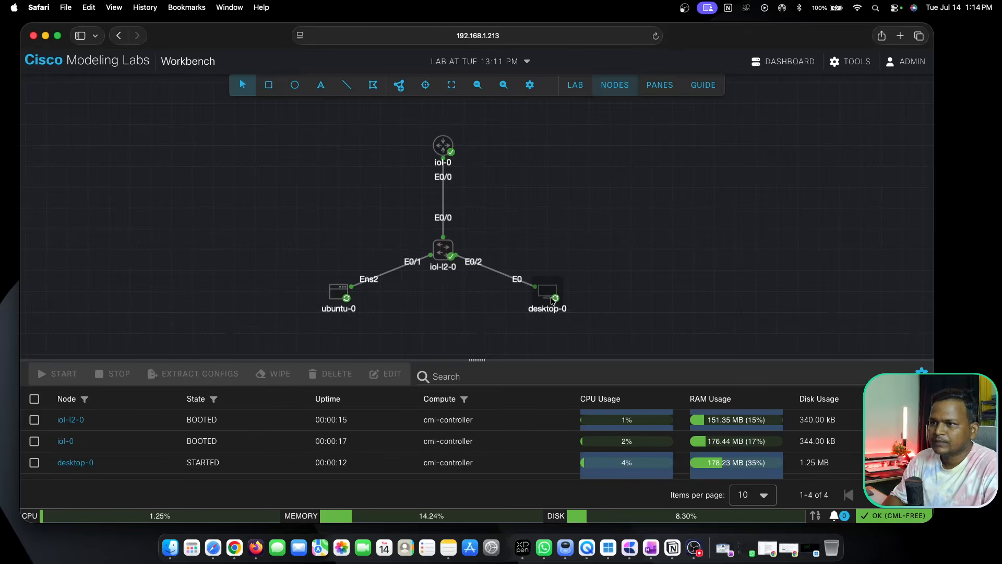
Rename the iol-0 router node to R1, look through its remaining settings and deselect it.
click(444, 149)
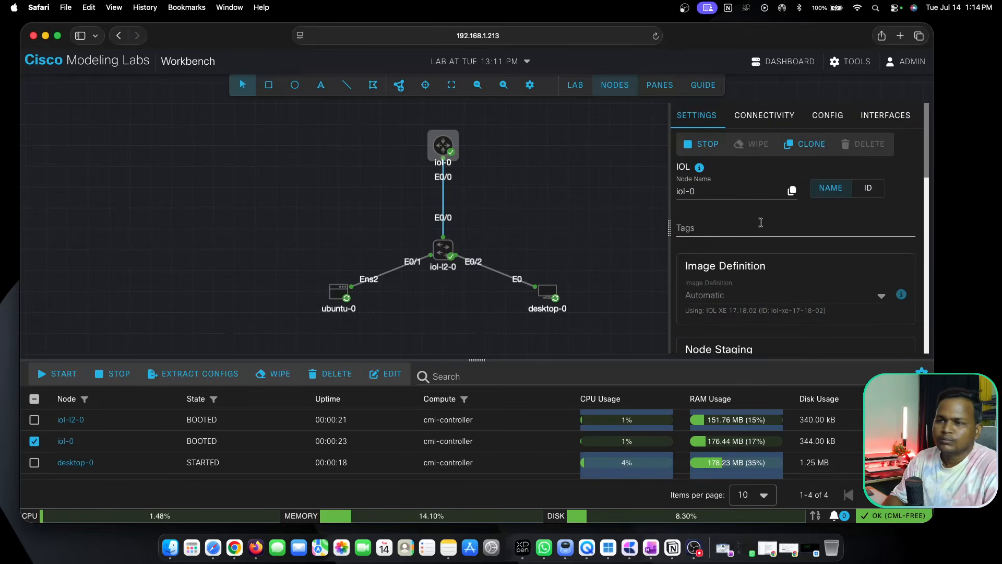
drag(711, 192, 664, 196)
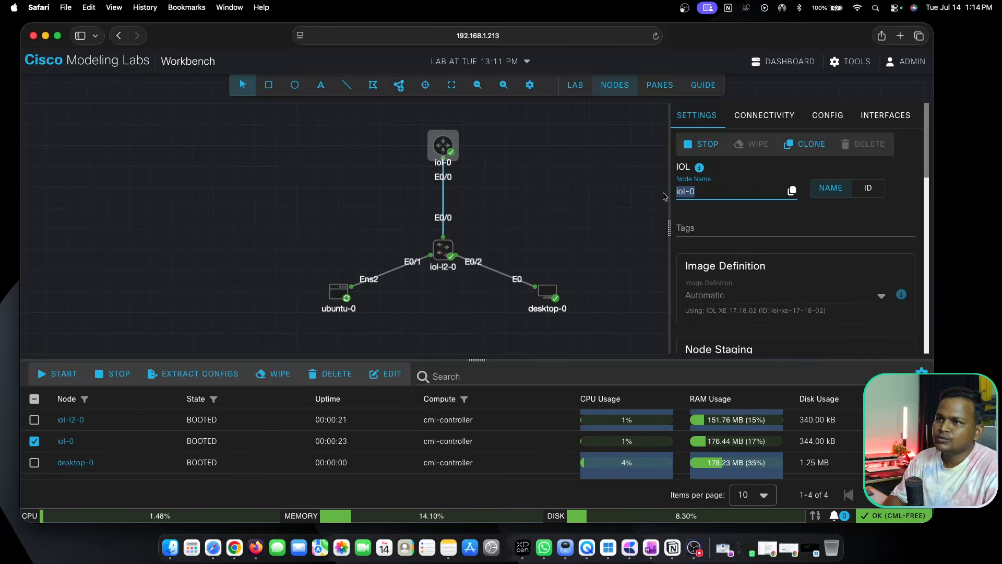
text(R)
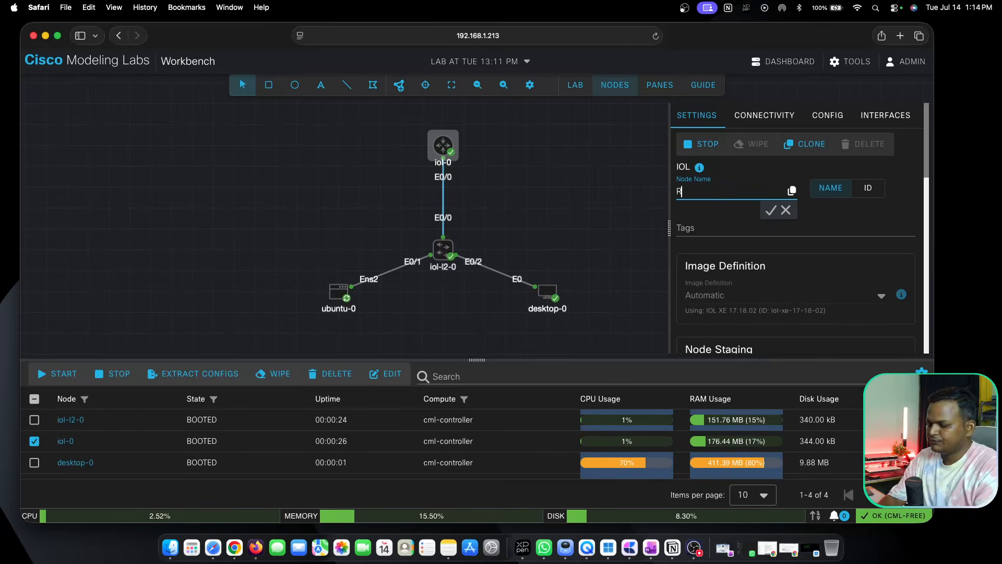
text(1)
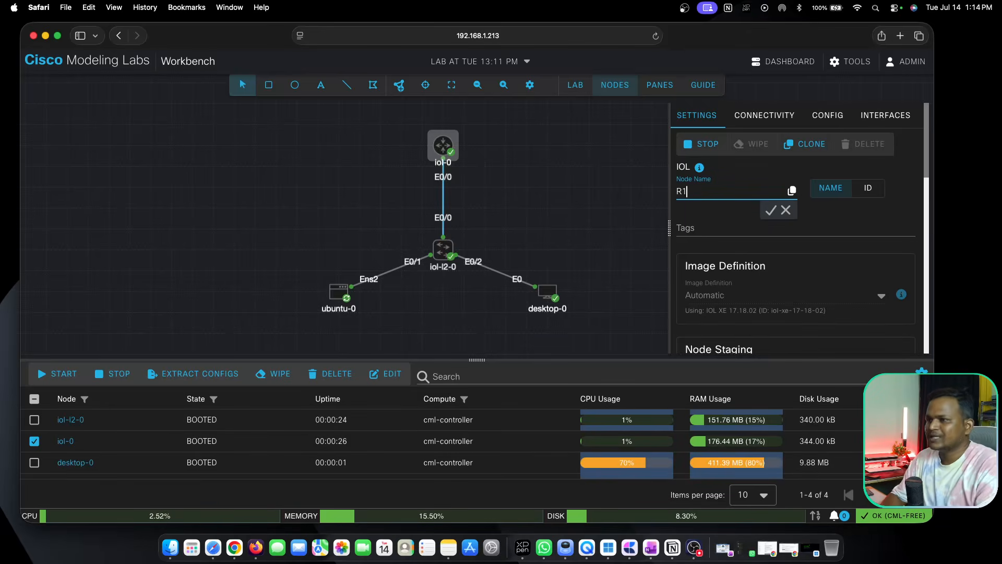
click(771, 211)
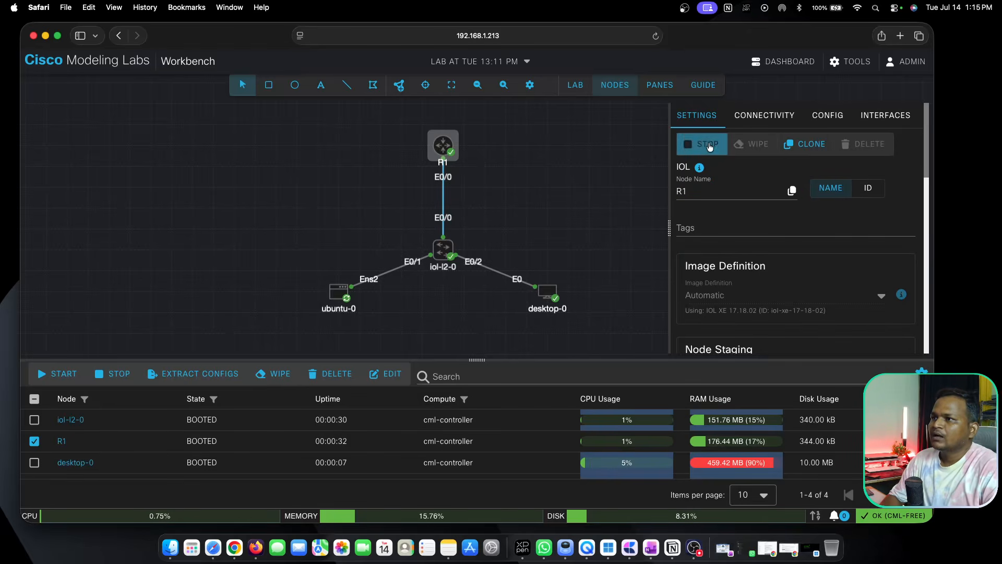
scroll(766, 284, down, 6)
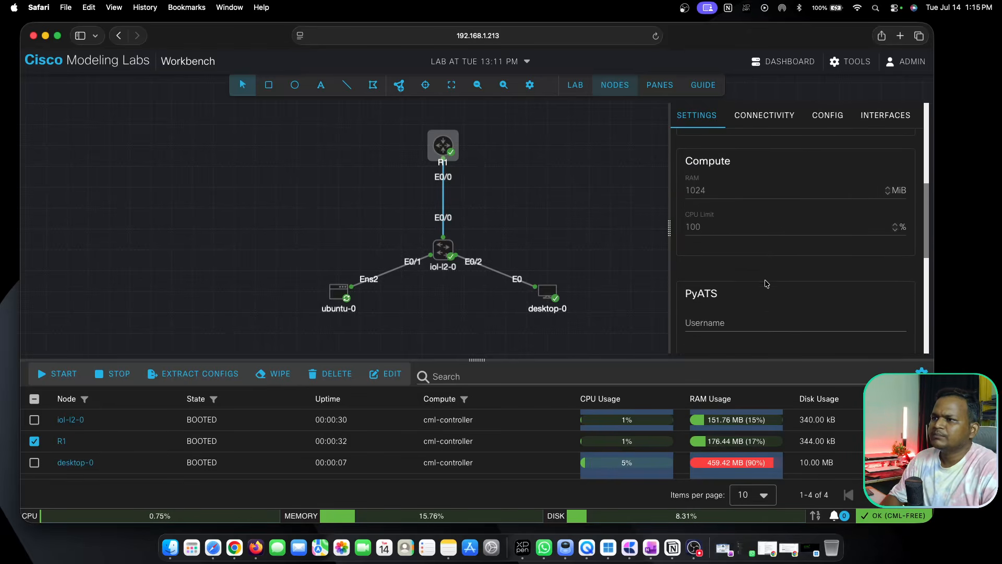
scroll(766, 283, down, 4)
scroll(766, 284, up, 10)
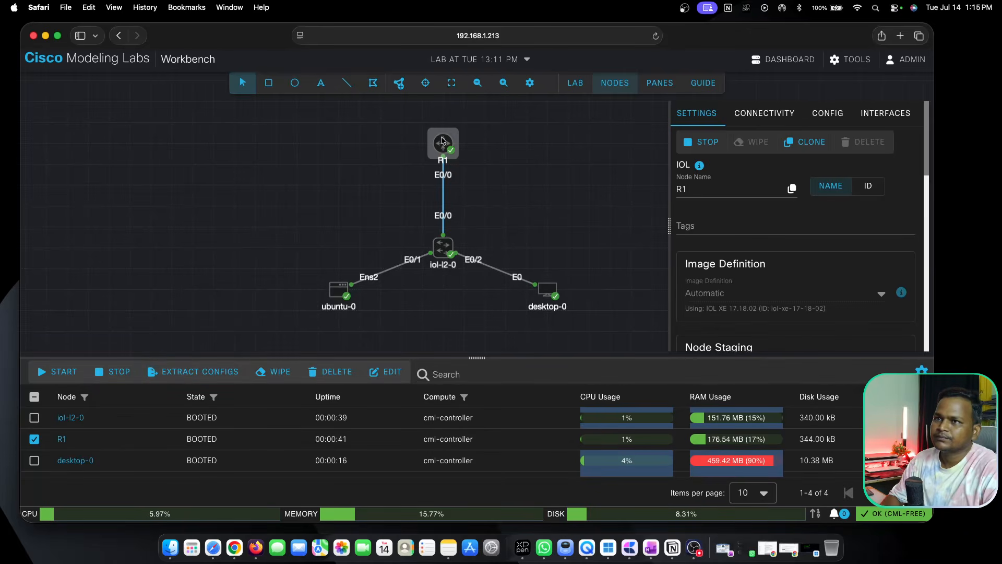
click(380, 131)
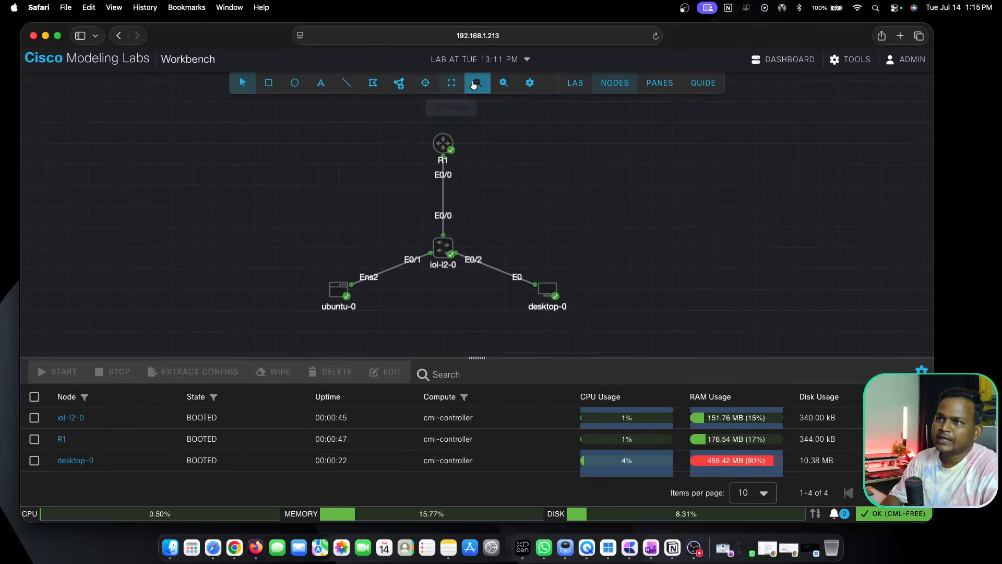
Open the console of the R1 router and bring up its command prompt.
click(495, 87)
click(495, 87)
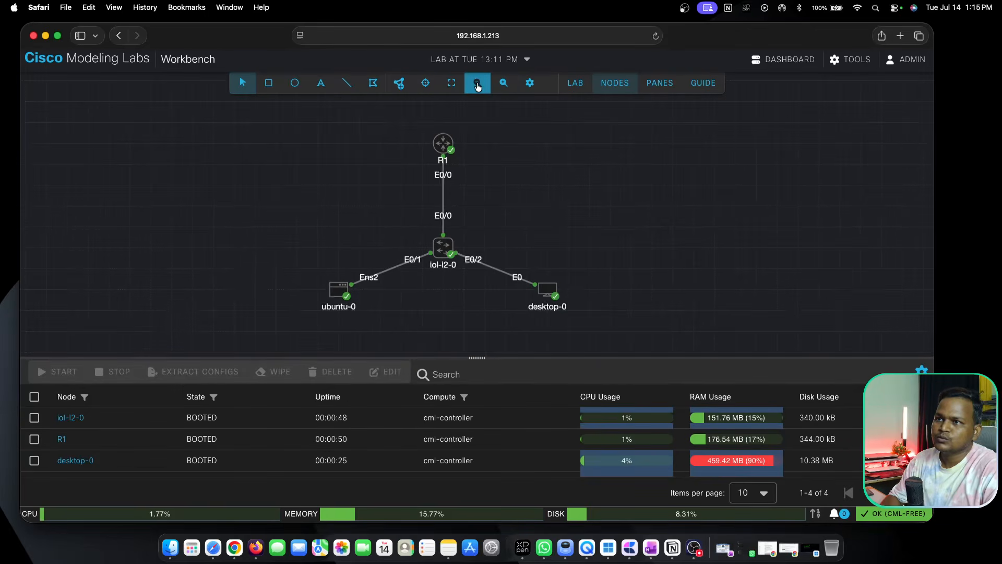
click(499, 86)
click(504, 85)
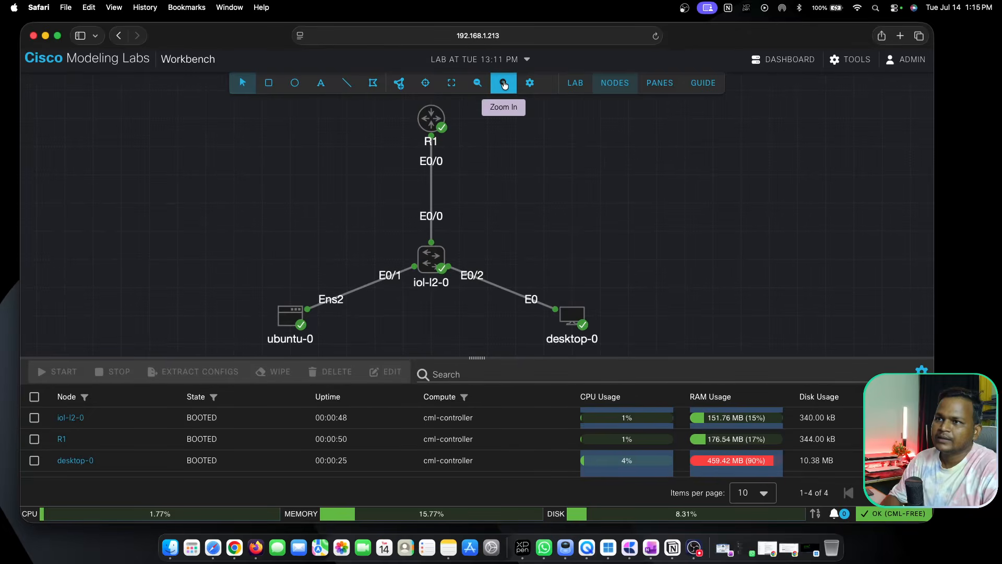
click(478, 83)
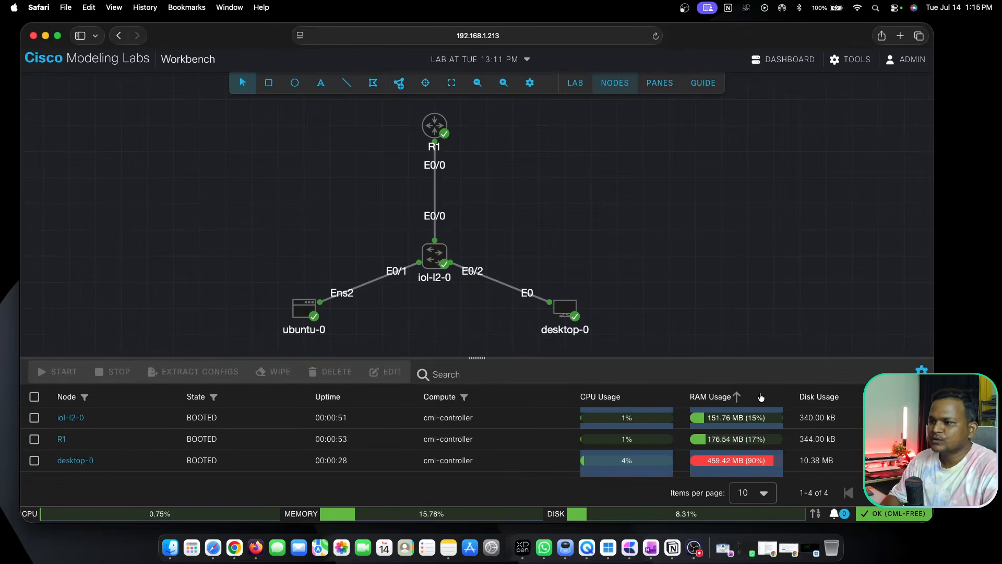
right_click(436, 257)
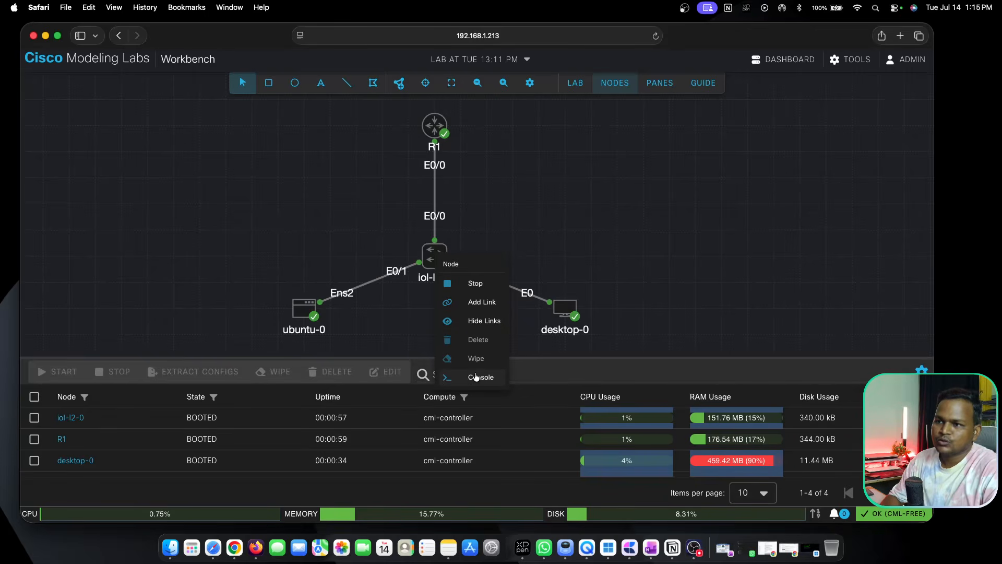
right_click(434, 133)
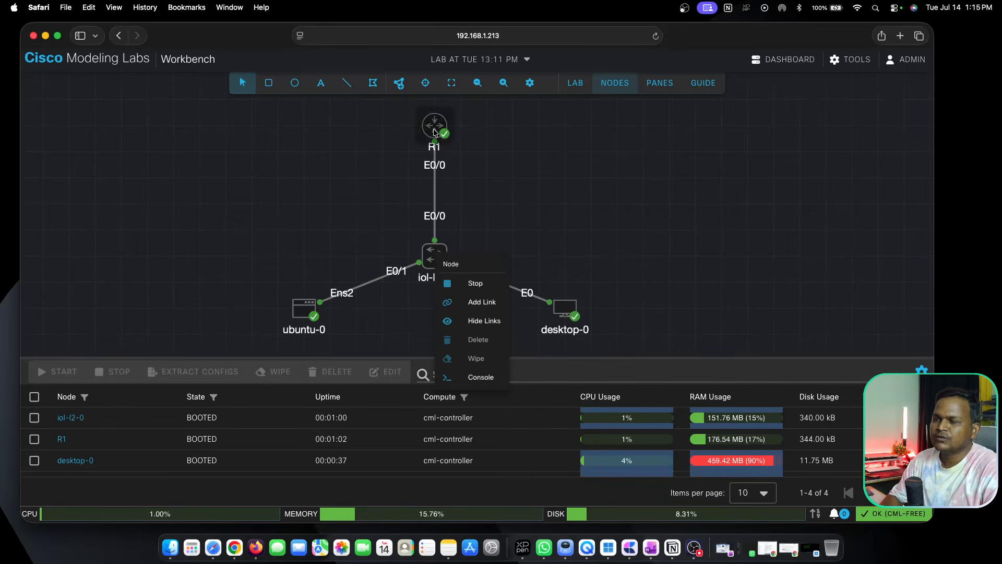
click(479, 255)
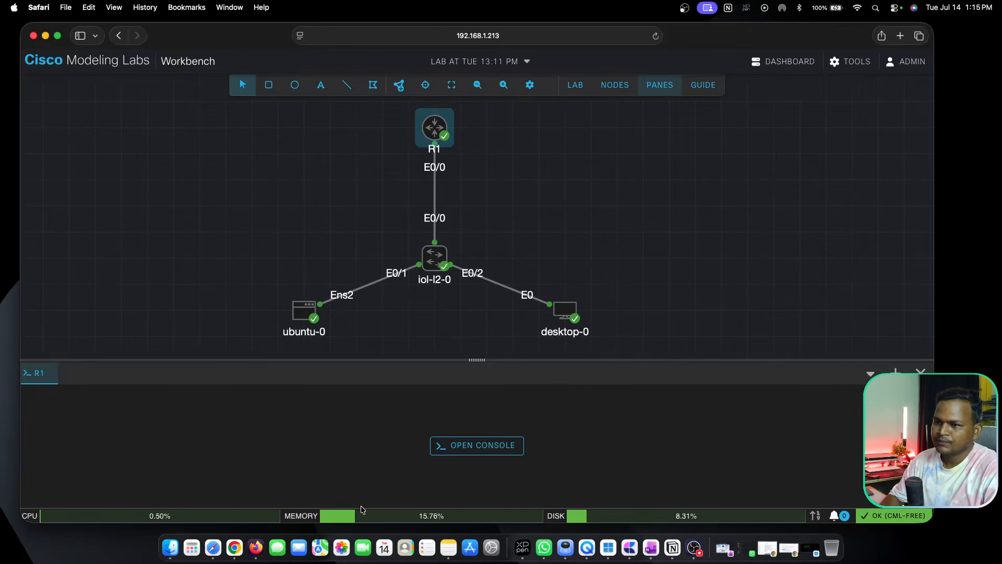
click(459, 452)
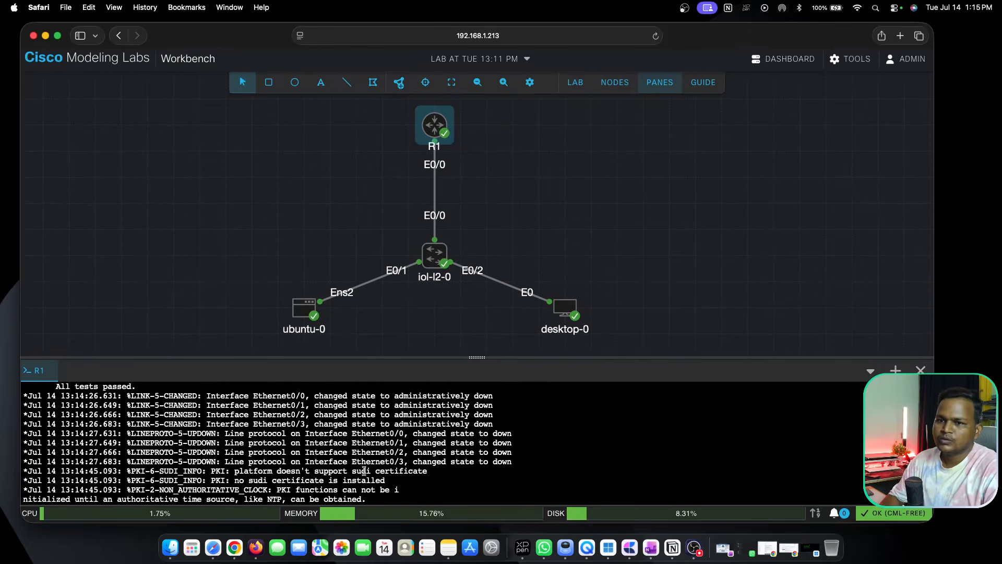
key(Return)
key(Return)
key(Return)
key(Return)
key(Return)
key(Return)
key(Return)
key(Return)
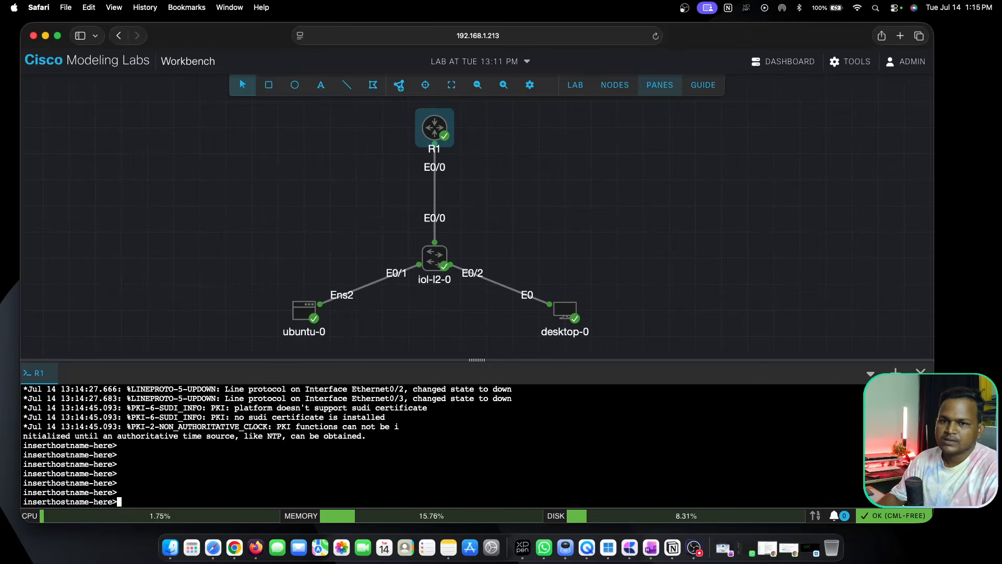
Enter privileged mode with en and global configuration mode with conf t on the R1 router.
text(en)
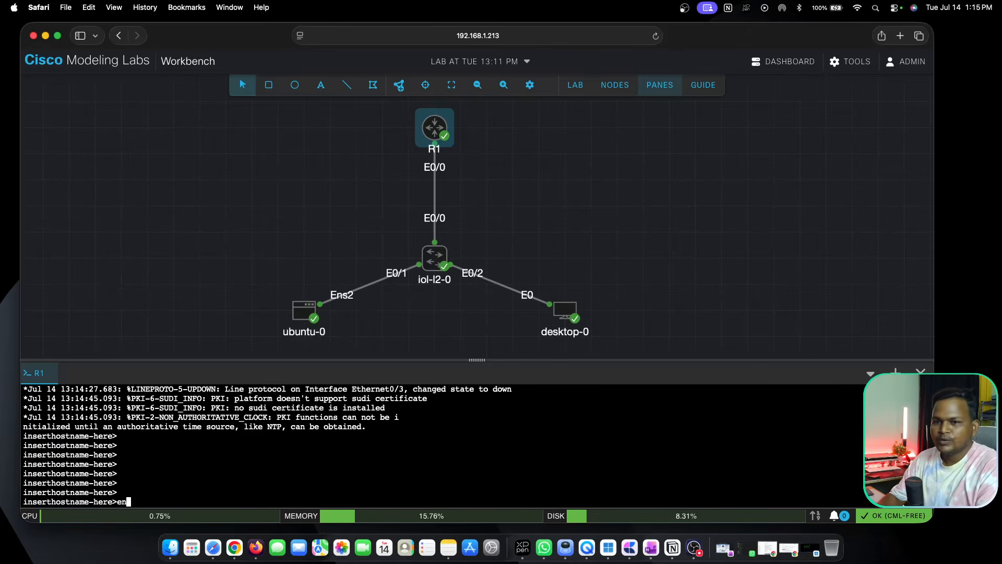
key(Return)
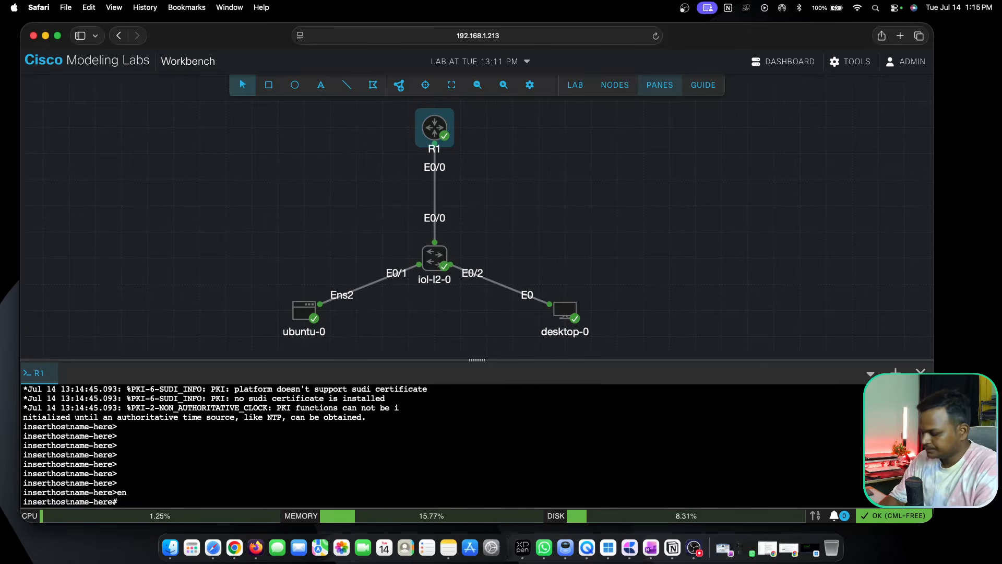
key(Return)
key(Return)
key(Return)
key(Return)
key(Return)
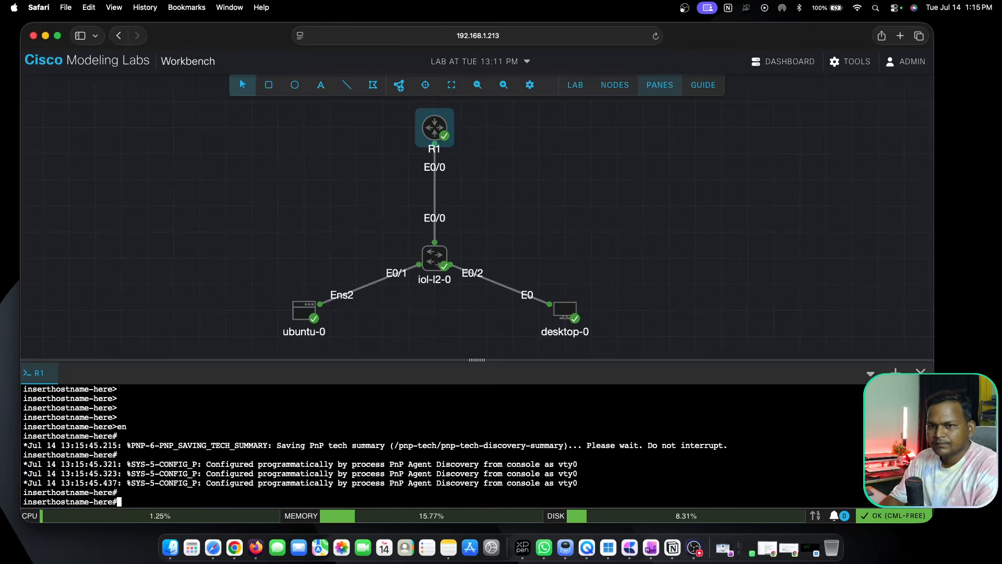
text(conf t)
key(Return)
key(Return)
key(Return)
key(Return)
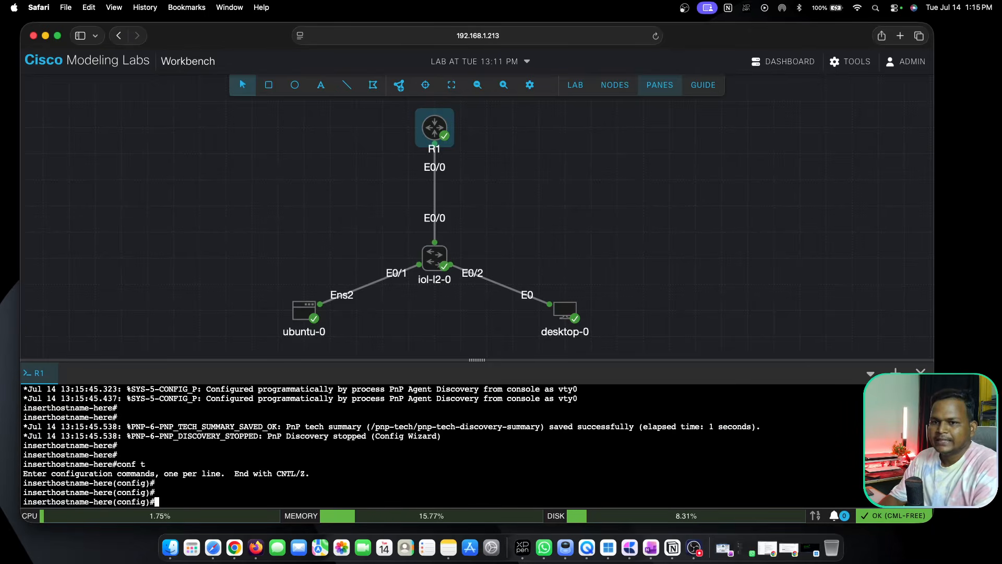
Set the router's hostname to R1 and save the configuration with do wr.
text(hostname )
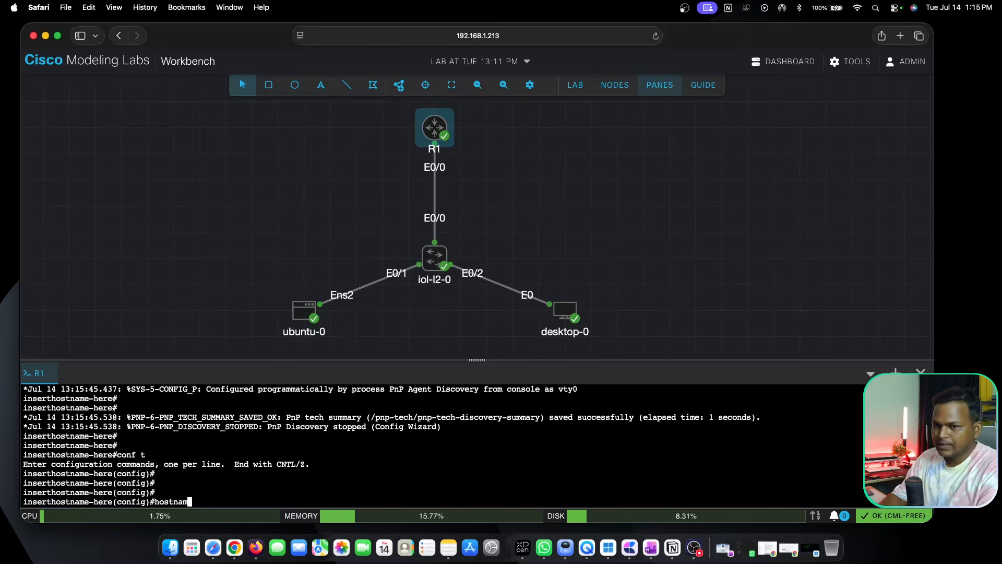
text(R1)
key(Return)
key(Return)
key(Return)
key(Return)
key(Return)
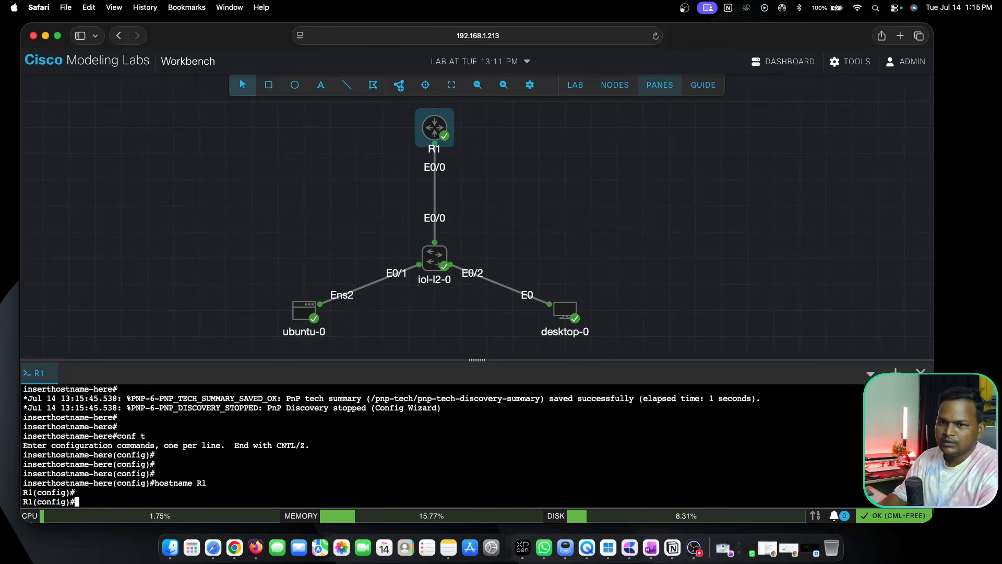
text(do wr)
key(Return)
key(Return)
key(Return)
key(Return)
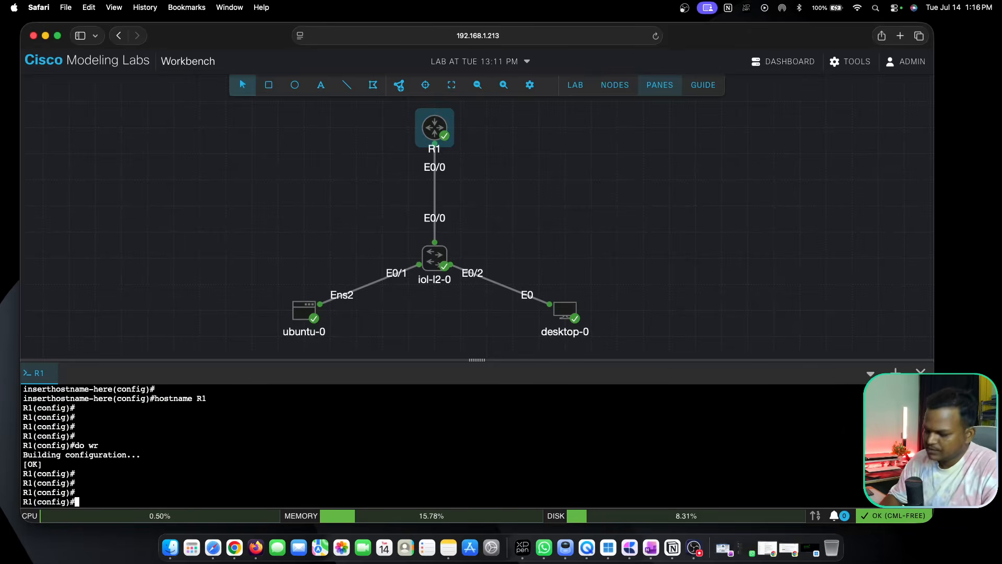
Open the console of the iol-l2-0 switch in its own console session.
right_click(436, 260)
click(475, 384)
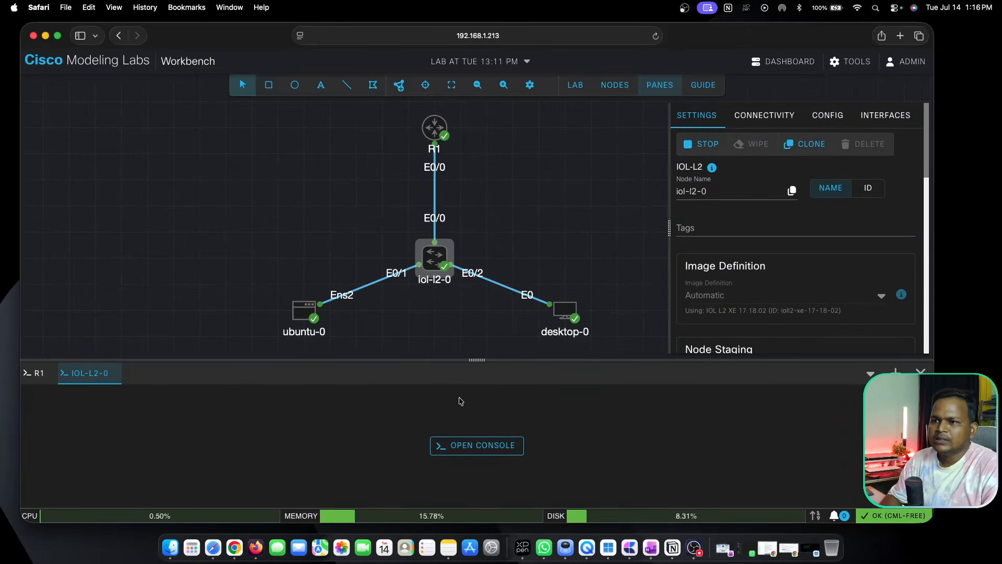
click(461, 445)
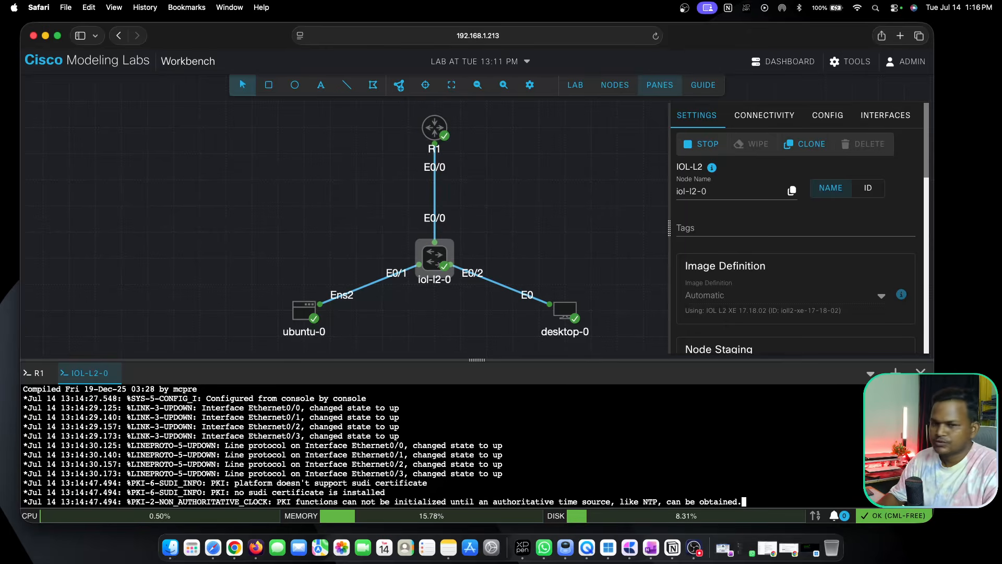
Bring up the iol-l2-0 switch's prompt and enter privileged mode with en and global configuration mode with conf t.
key(Return)
key(Return)
key(Return)
key(Return)
key(Return)
key(Return)
key(Return)
key(Return)
text(em)
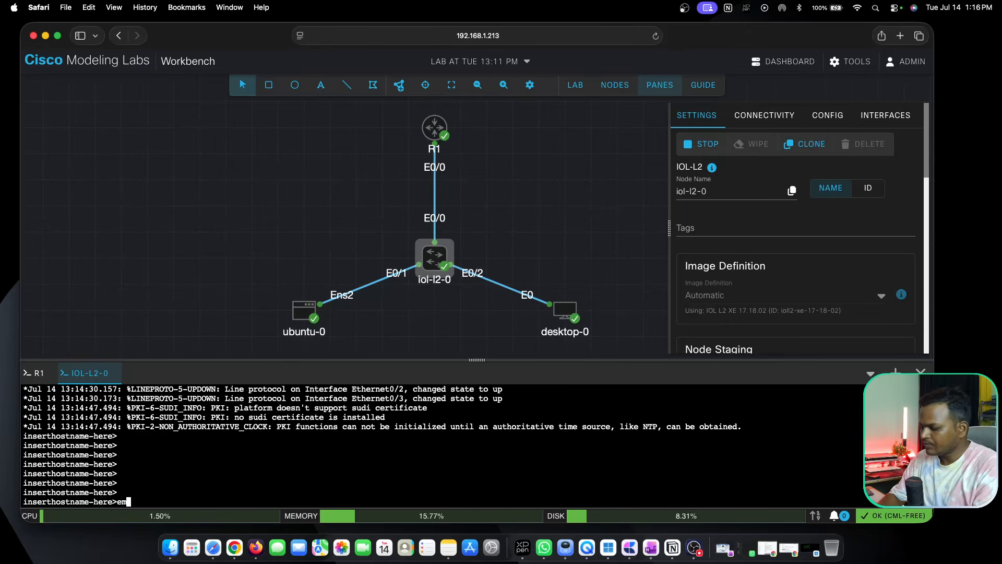
key(BackSpace)
text(n)
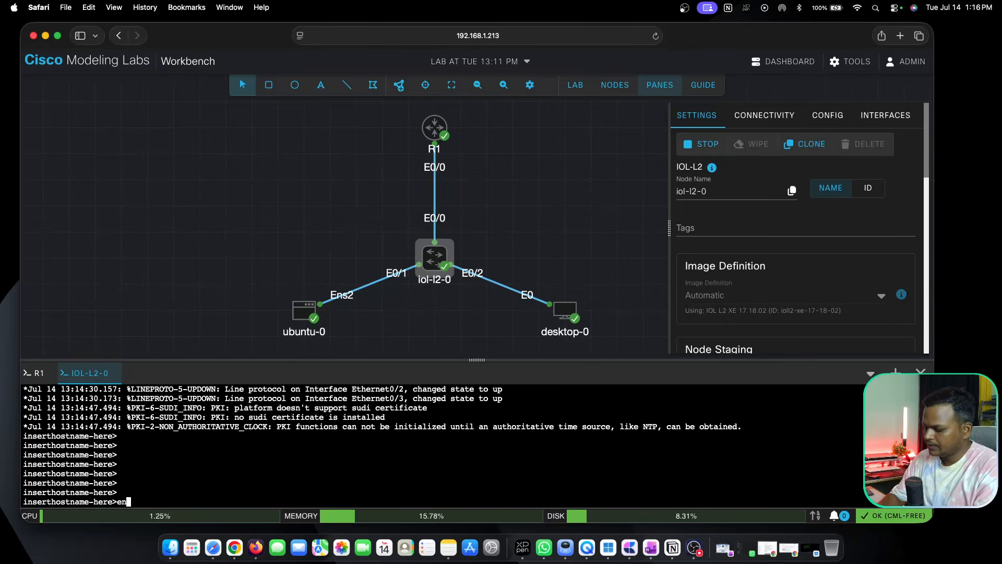
key(Return)
key(Return)
key(Return)
text(conf t)
key(Return)
key(Return)
key(Return)
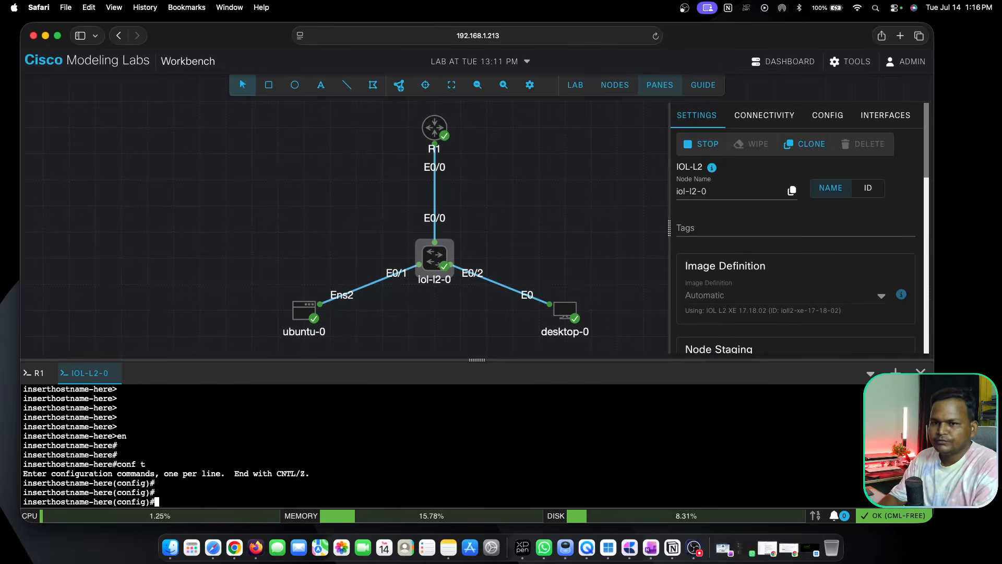
Set the switch's hostname to SW1.
key(Return)
key(Return)
key(Return)
key(Return)
text(hostn)
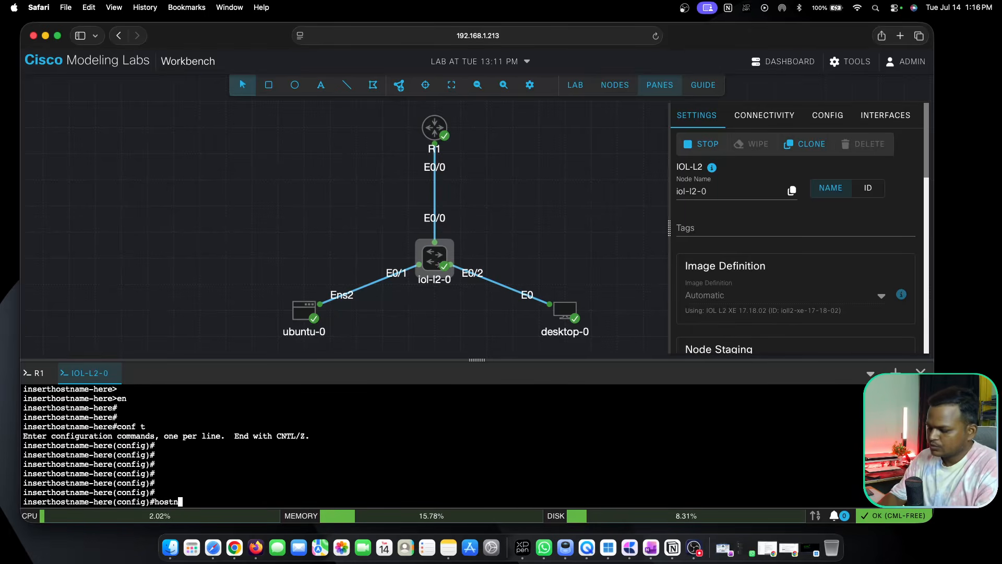
text(ame SW1)
key(Return)
key(Return)
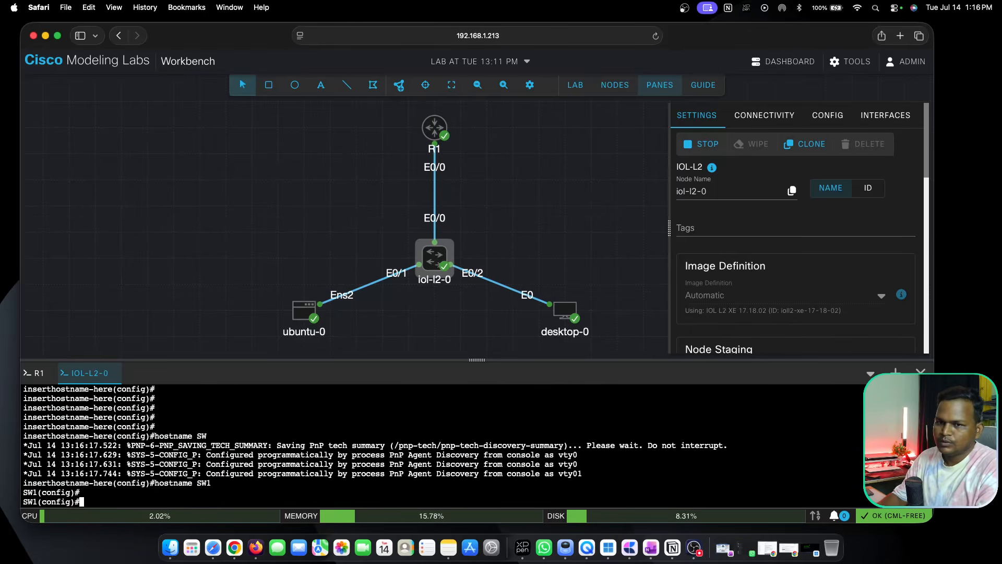
Save the SW1 switch's configuration with do wr.
key(Return)
key(Return)
key(Return)
key(Return)
text(do wr)
key(Return)
key(Return)
key(Return)
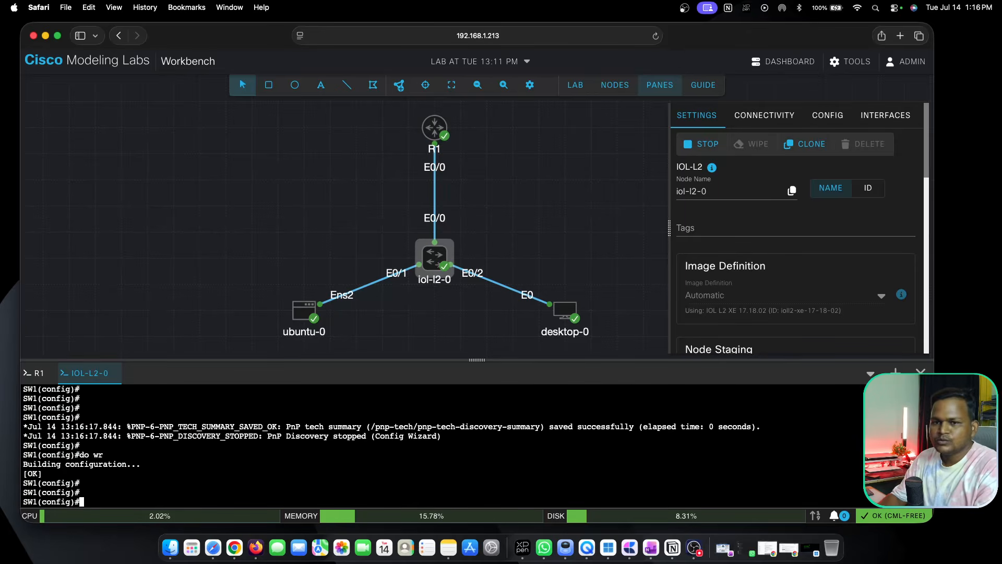
key(Return)
key(Return)
key(Return)
key(Return)
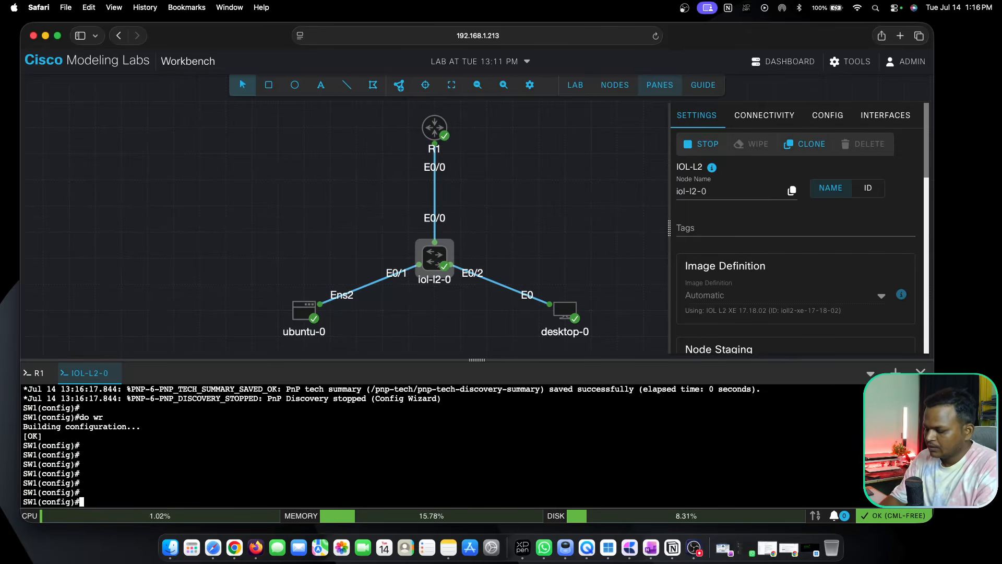
Leave global configuration mode with exit and display the SW1 switch's VLANs with show vlan.
text(exit)
key(Return)
key(Return)
key(Return)
key(Return)
key(Return)
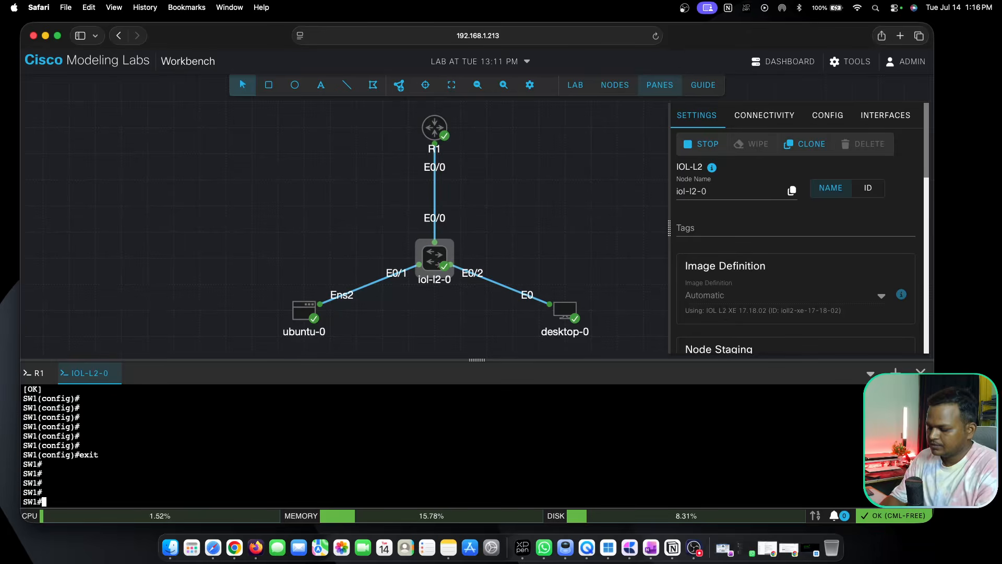
text(show vlan)
key(Return)
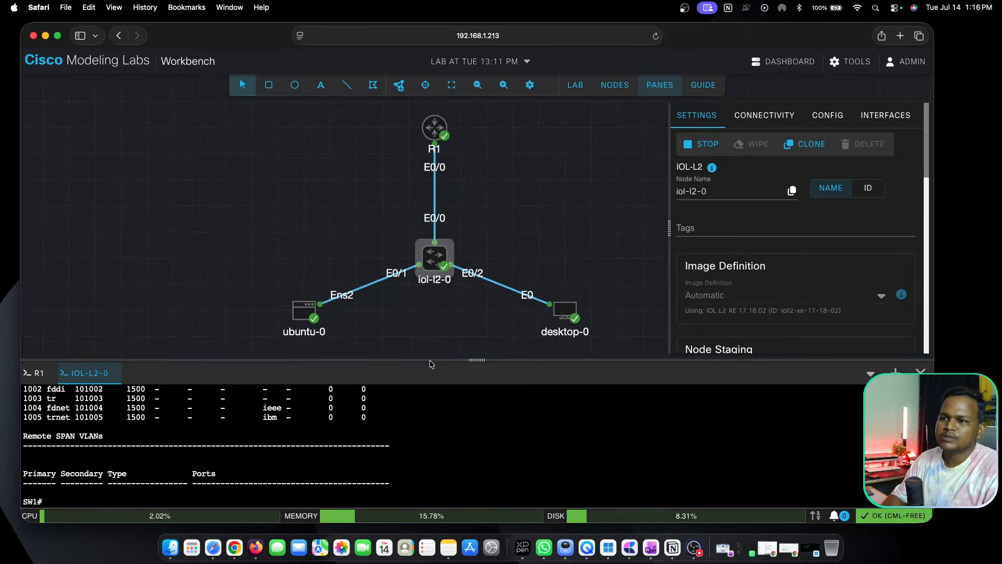
Enlarge the console area to examine the VLAN table and the ports of the default VLAN, and close the console pane.
drag(434, 359, 434, 186)
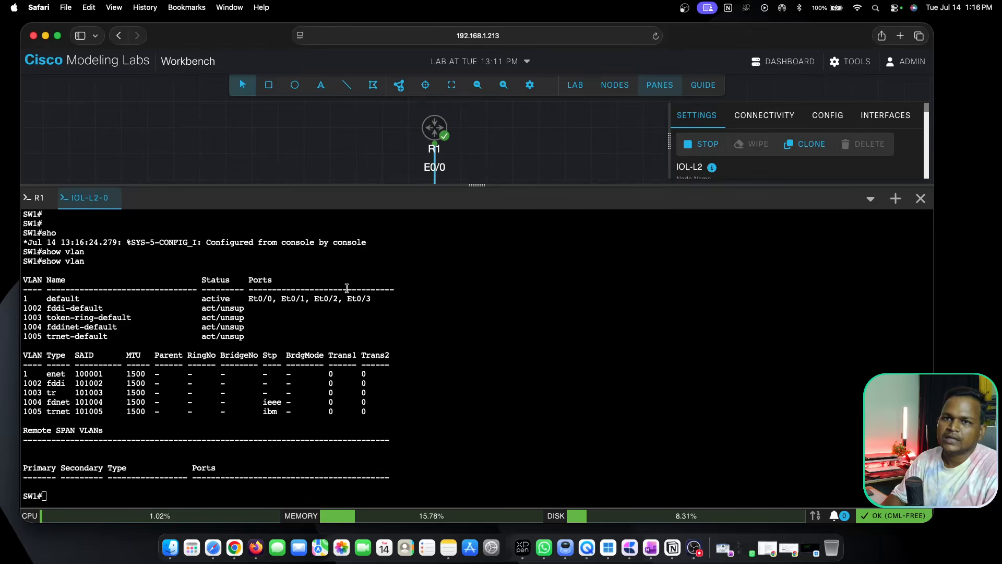
scroll(331, 310, down, 3)
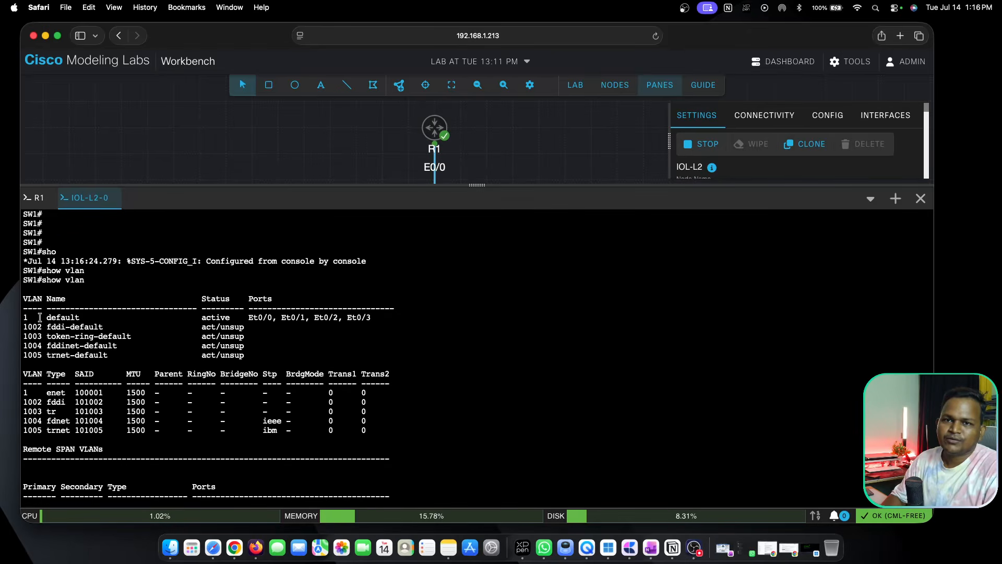
drag(196, 317, 290, 316)
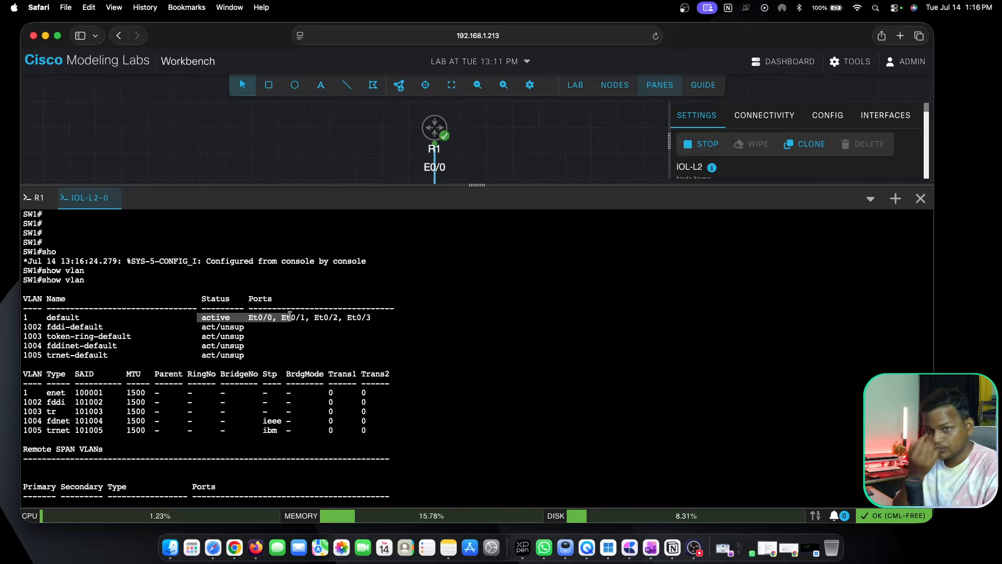
scroll(158, 431, down, 1)
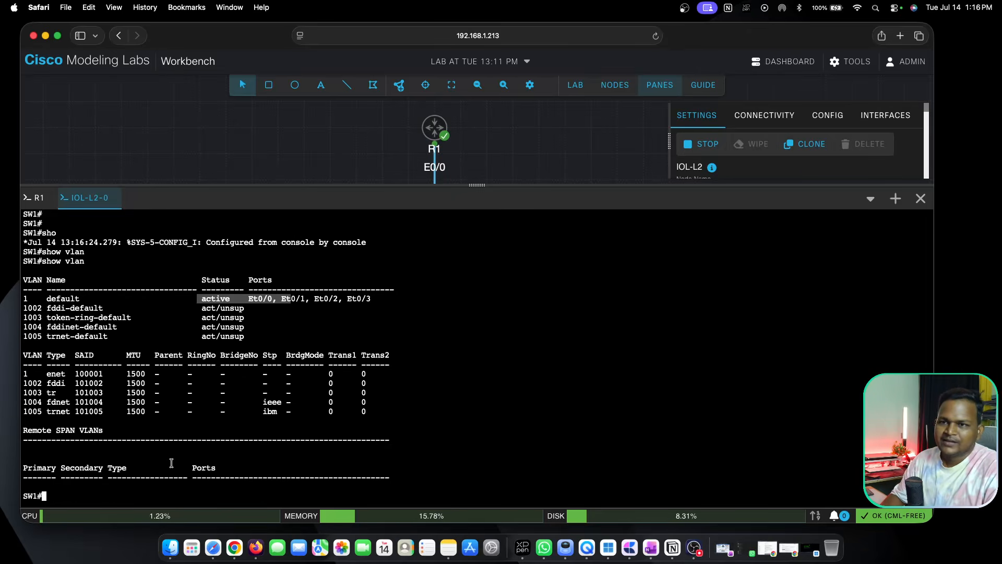
click(921, 199)
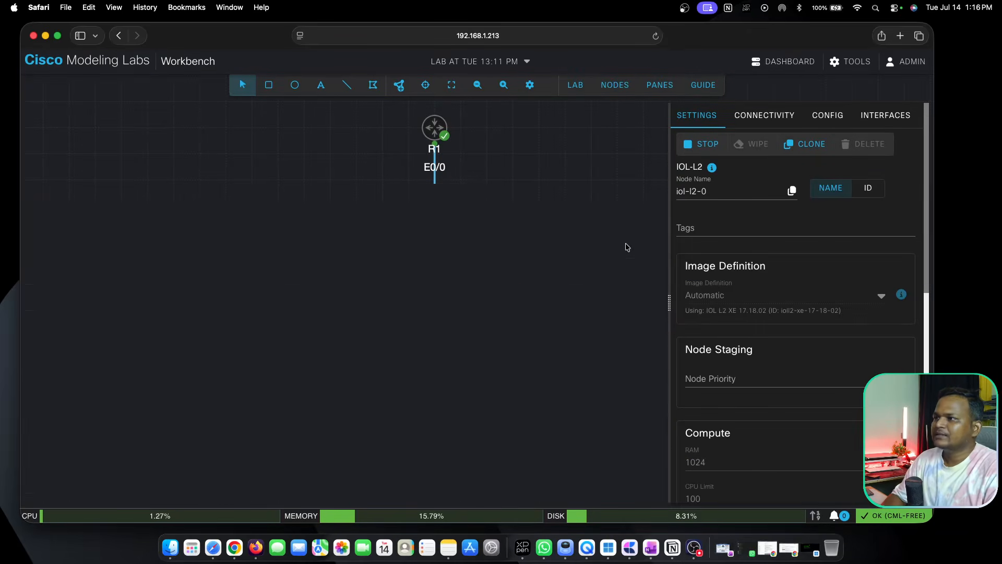